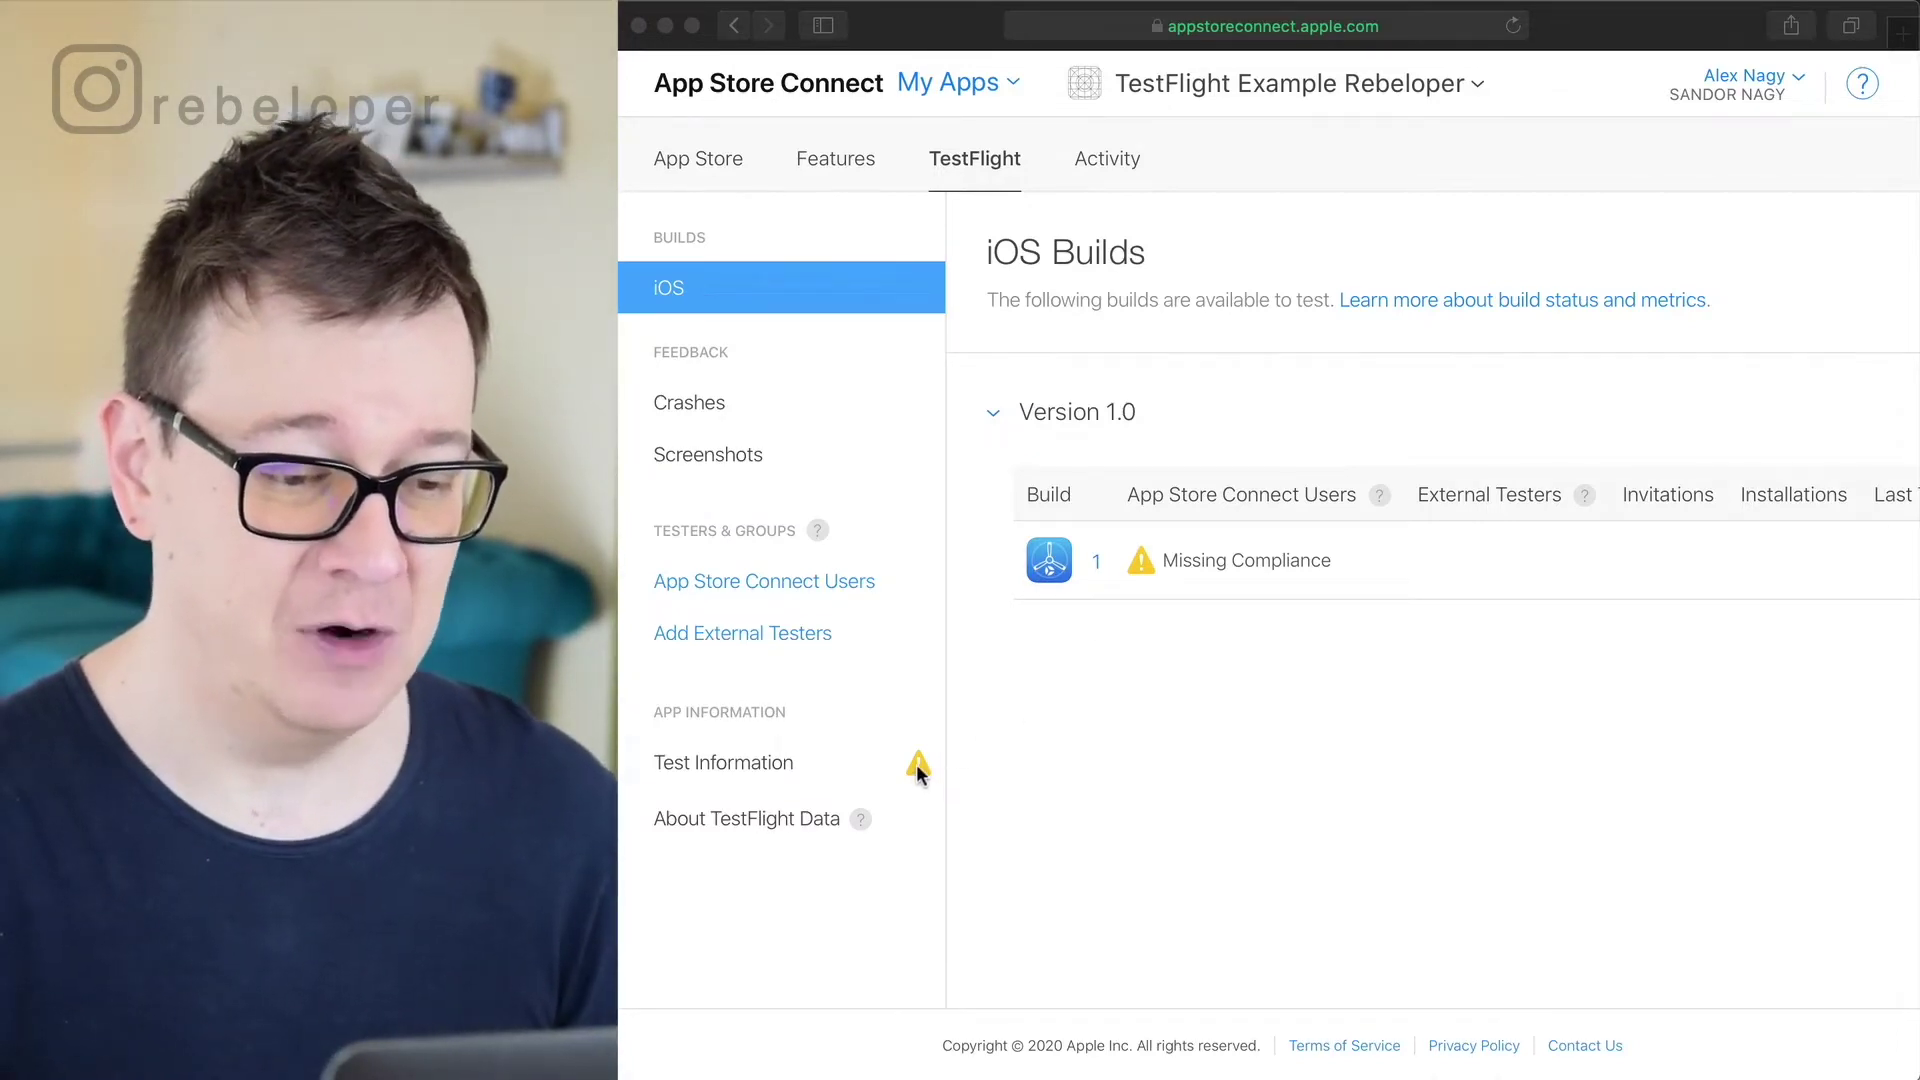
Bring the browser forward and open the app's Test Information page, scrolling through its fields
left_click(916, 764)
left_click(915, 764)
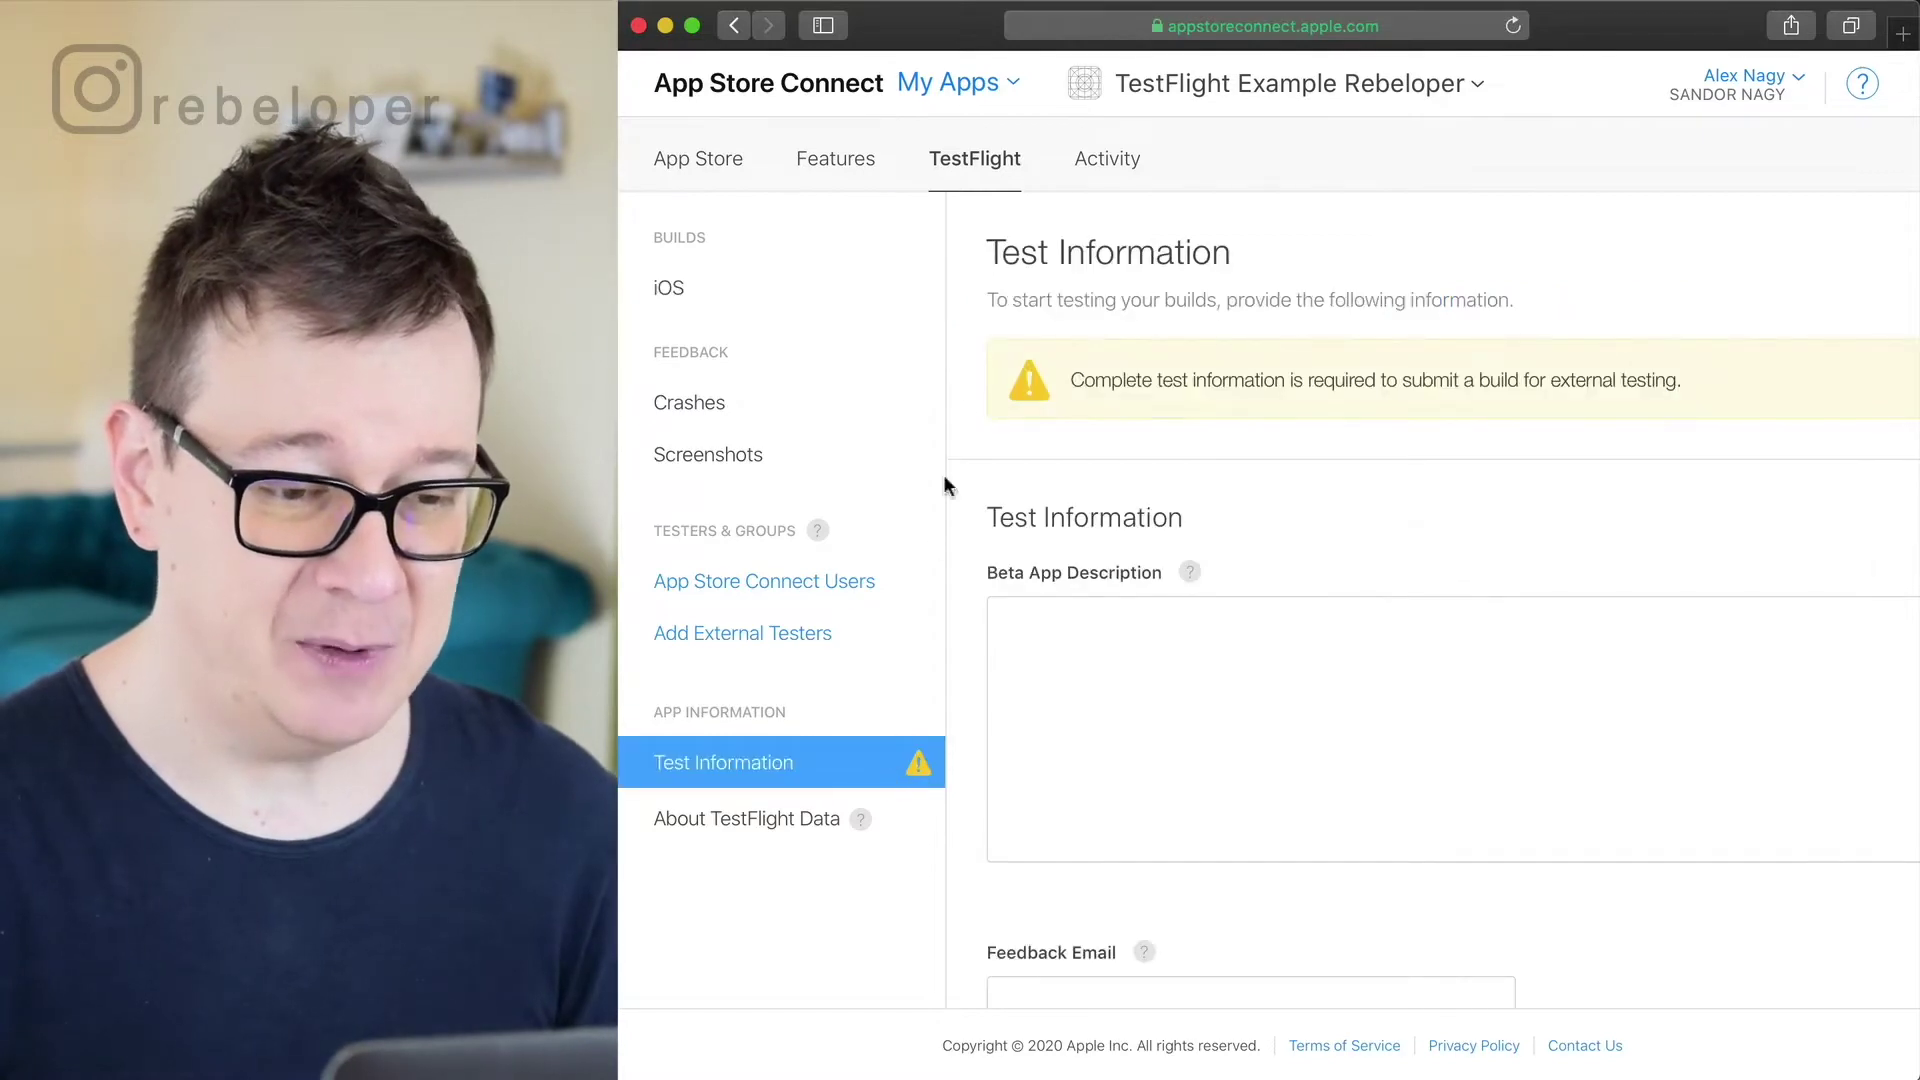
scroll(964, 489, "down", 5)
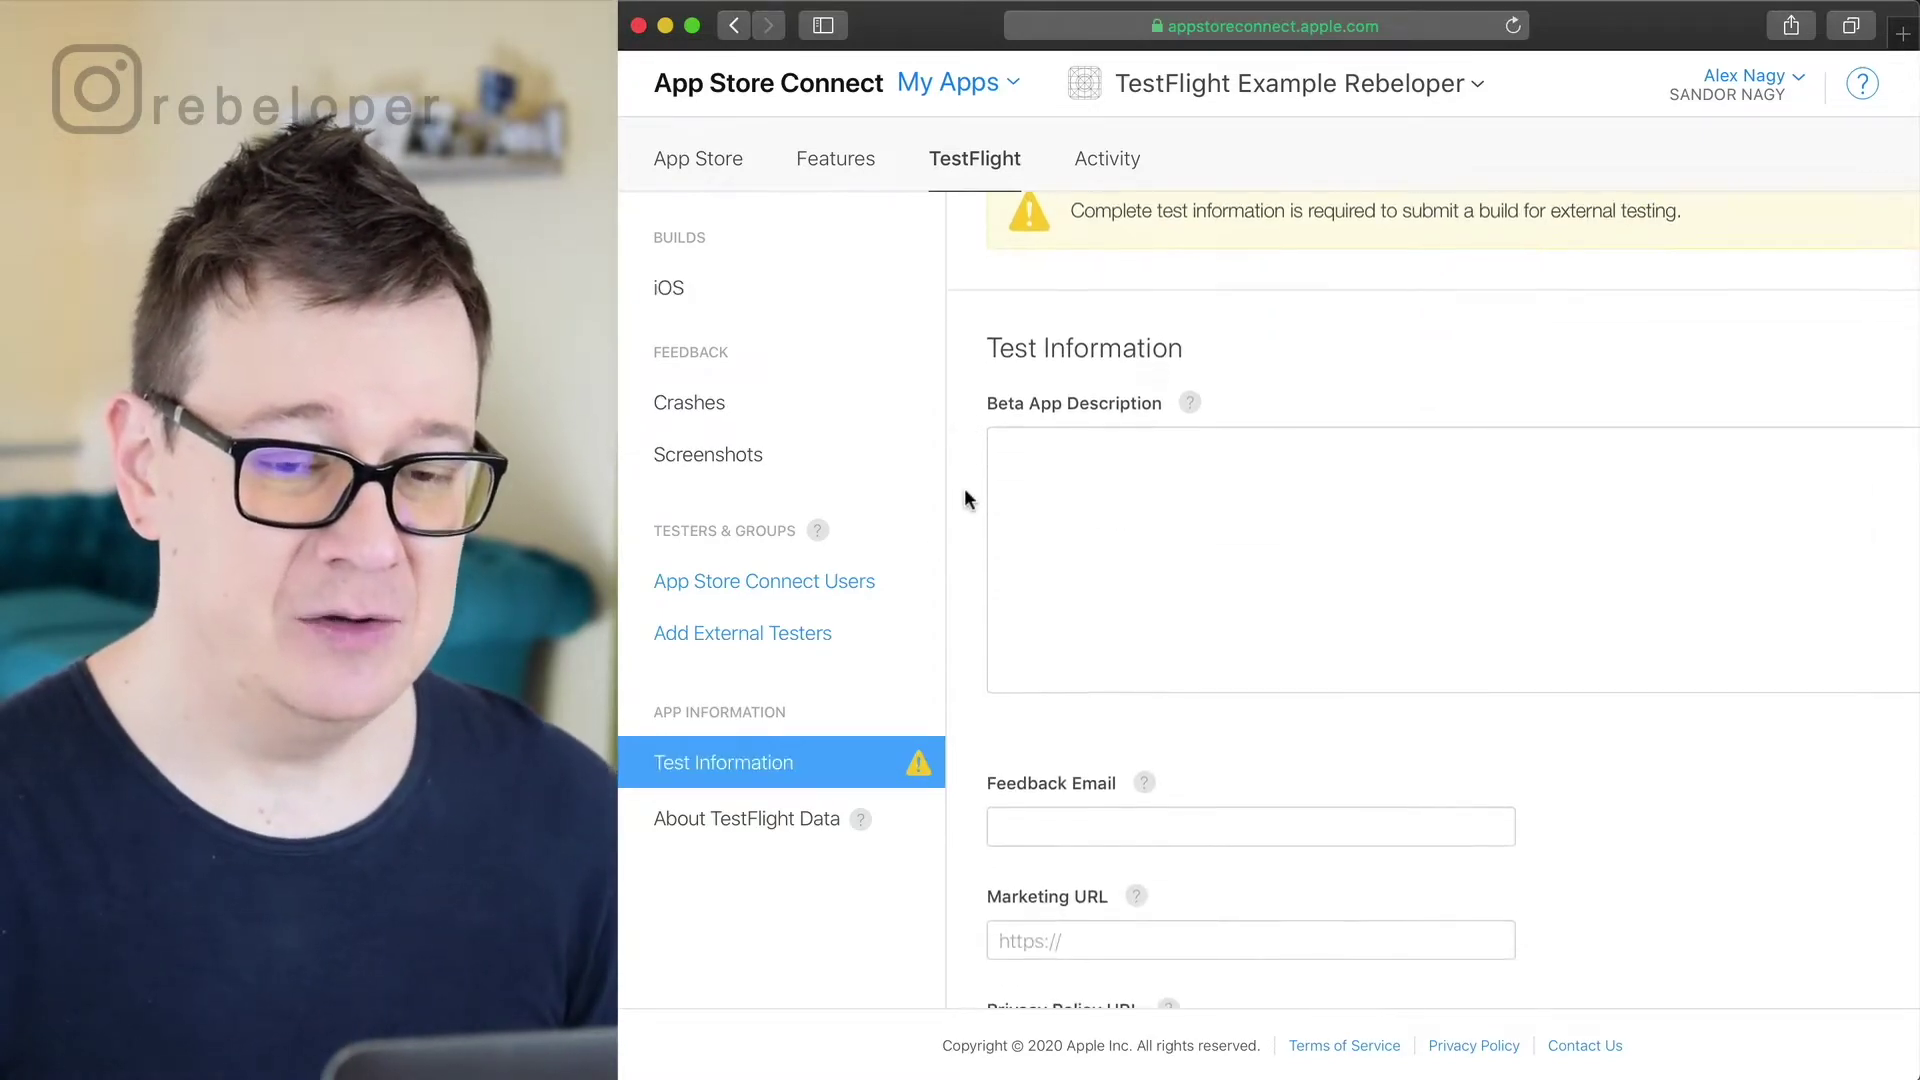
scroll(966, 496, "down", 5)
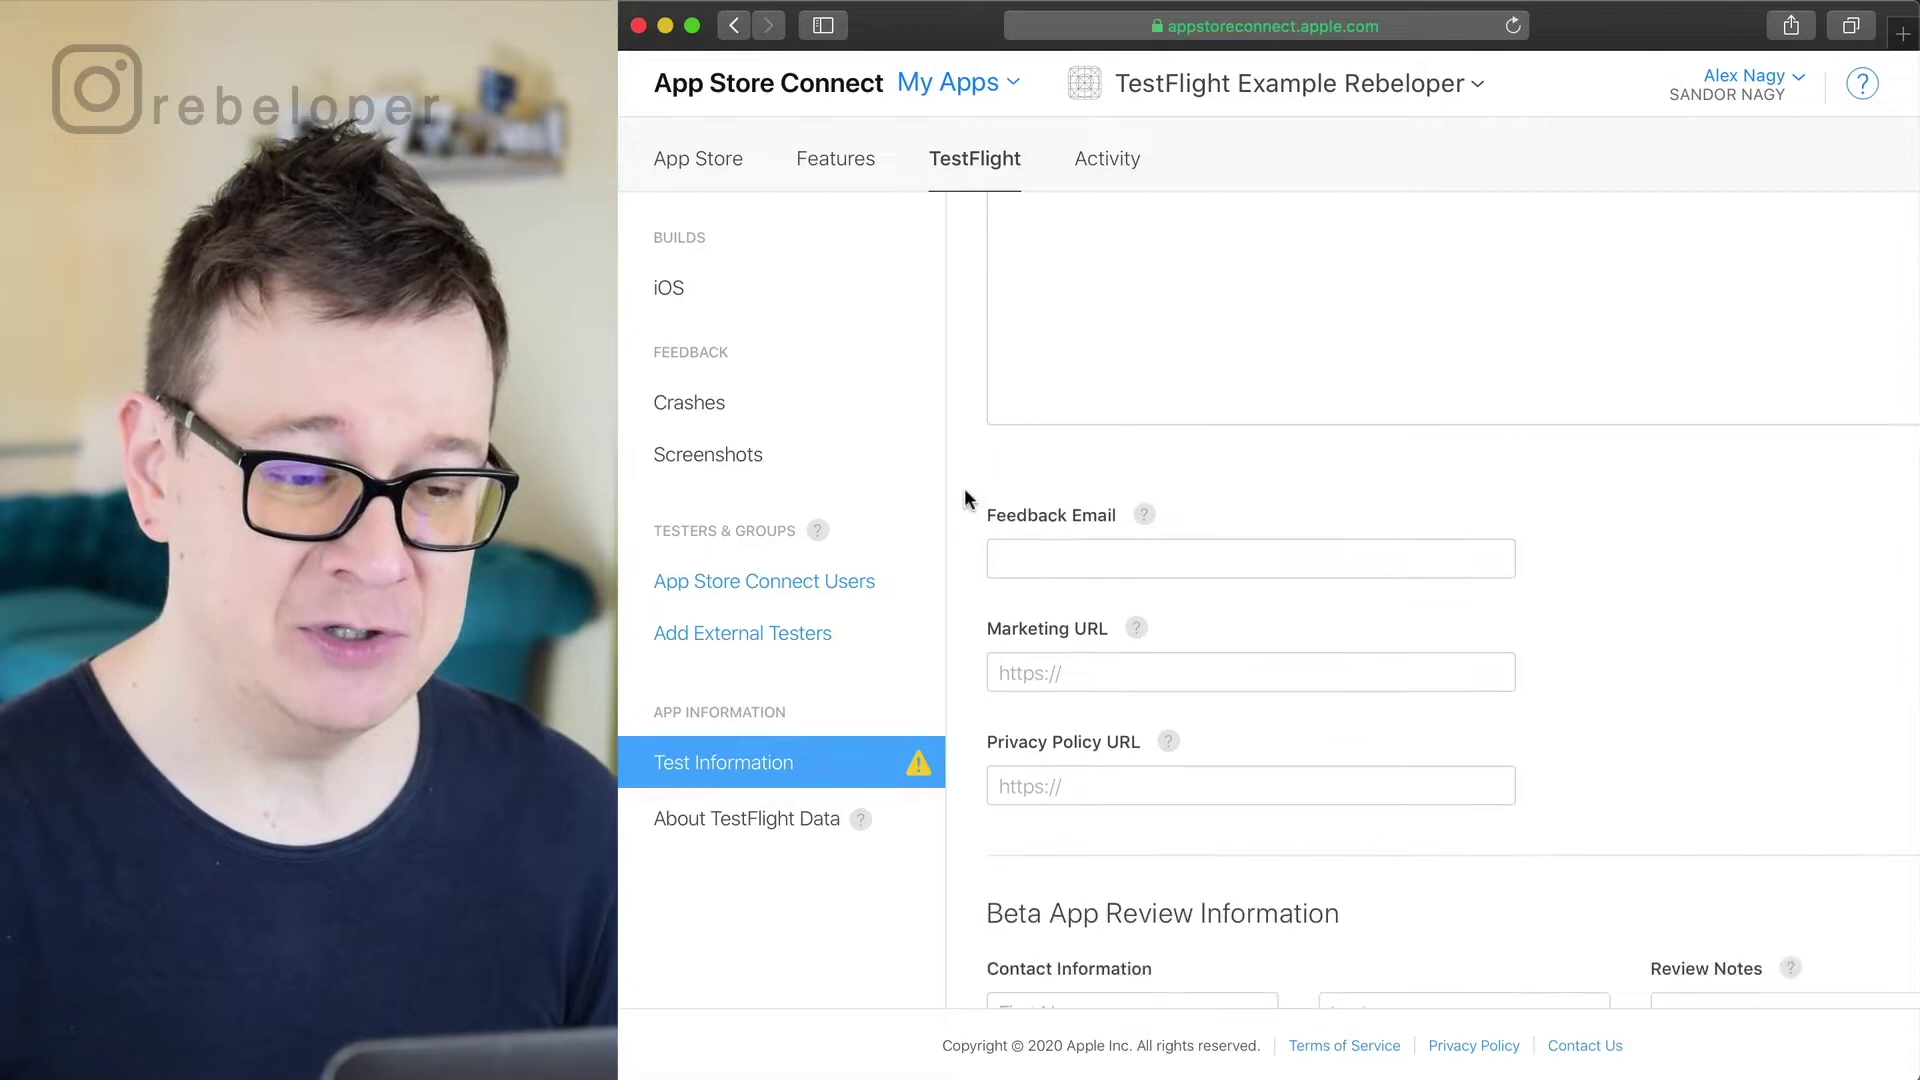
scroll(964, 497, "down", 5)
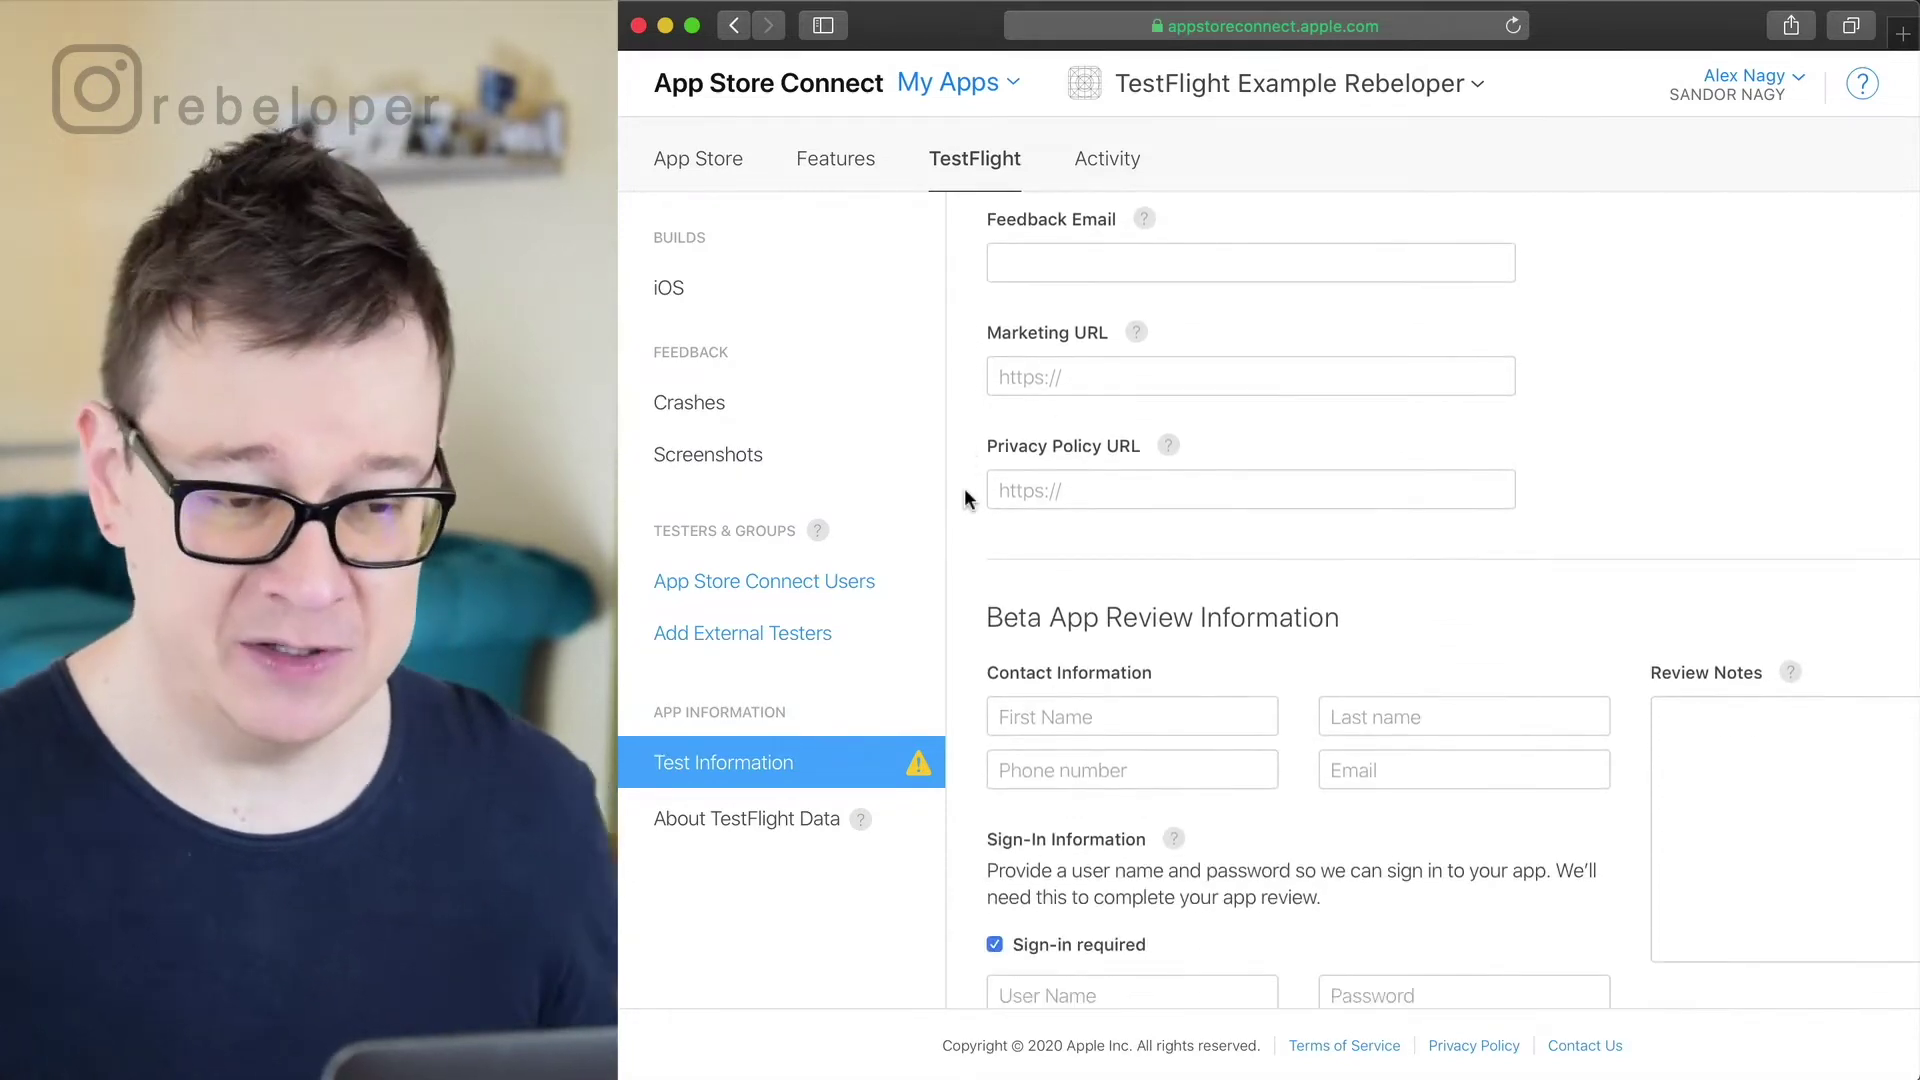
scroll(964, 496, "down", 2)
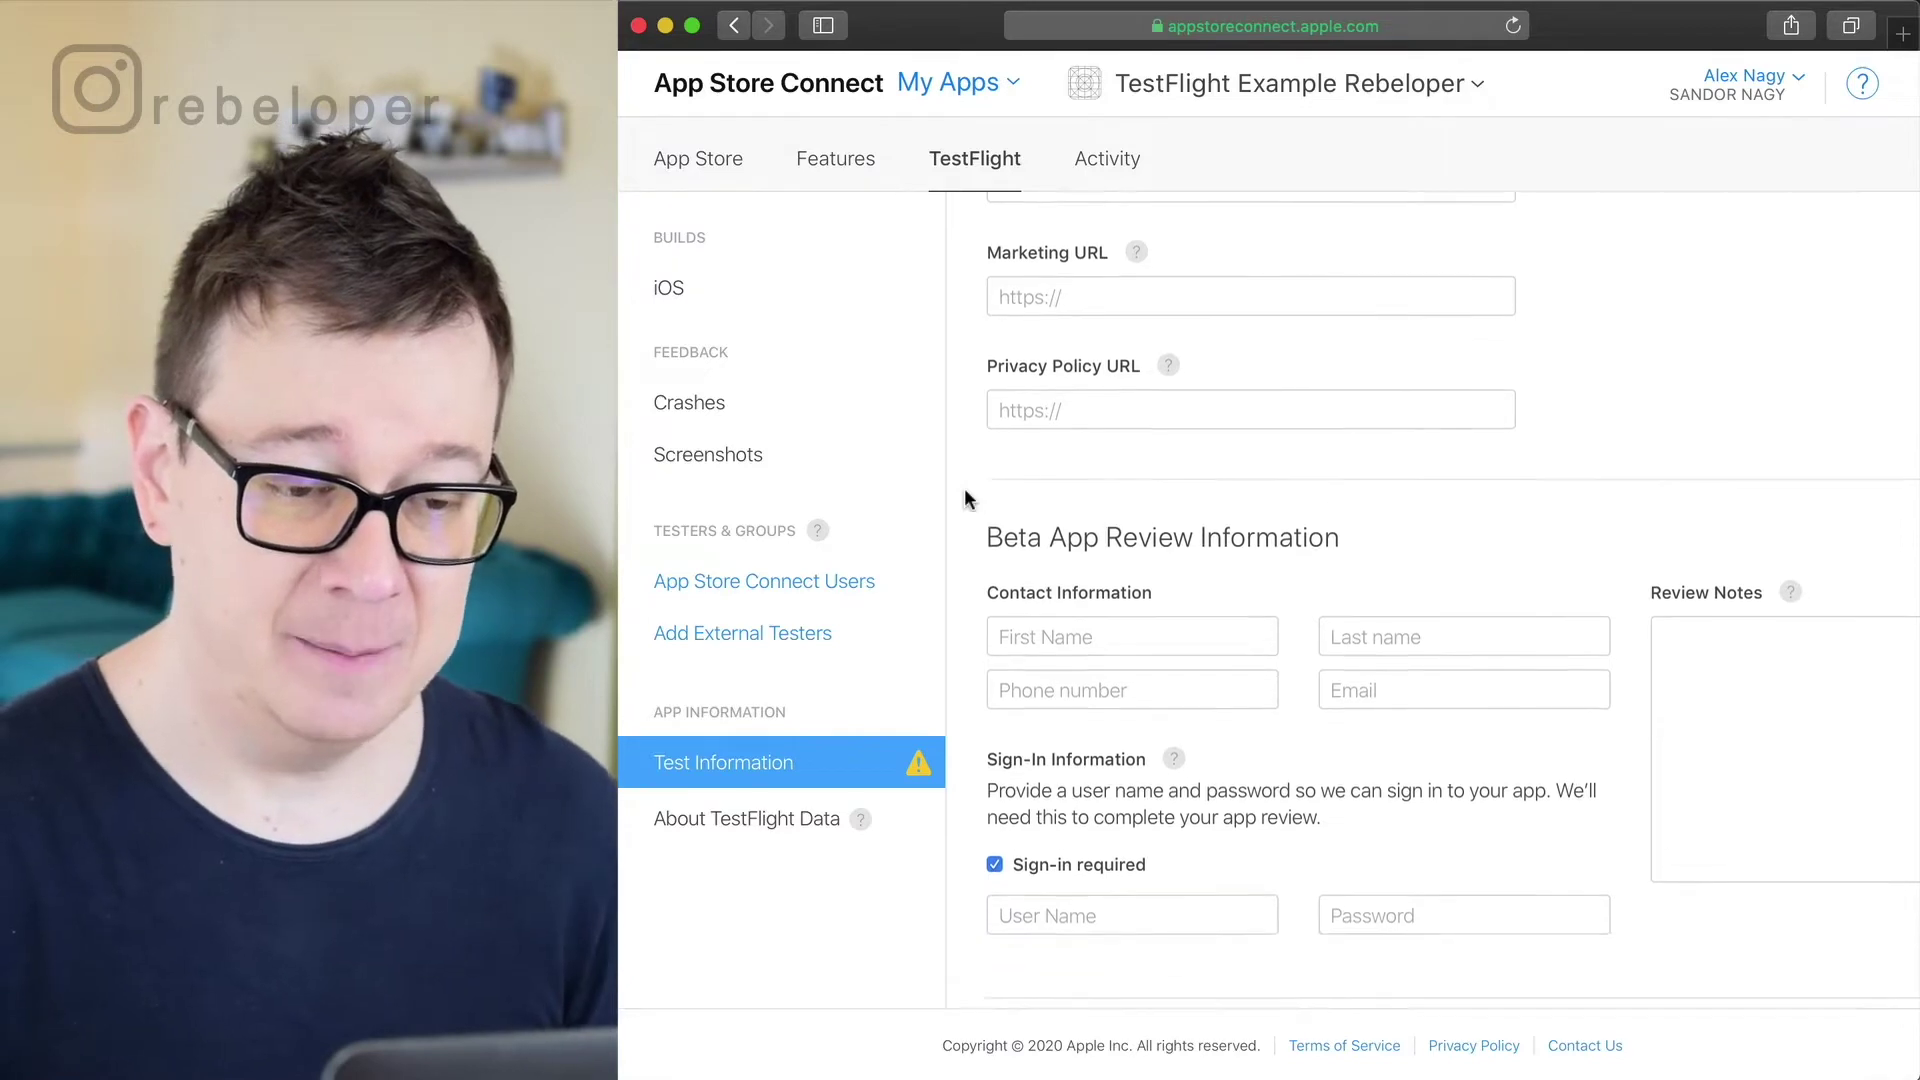
scroll(966, 497, "down", 1)
scroll(966, 497, "down", 8)
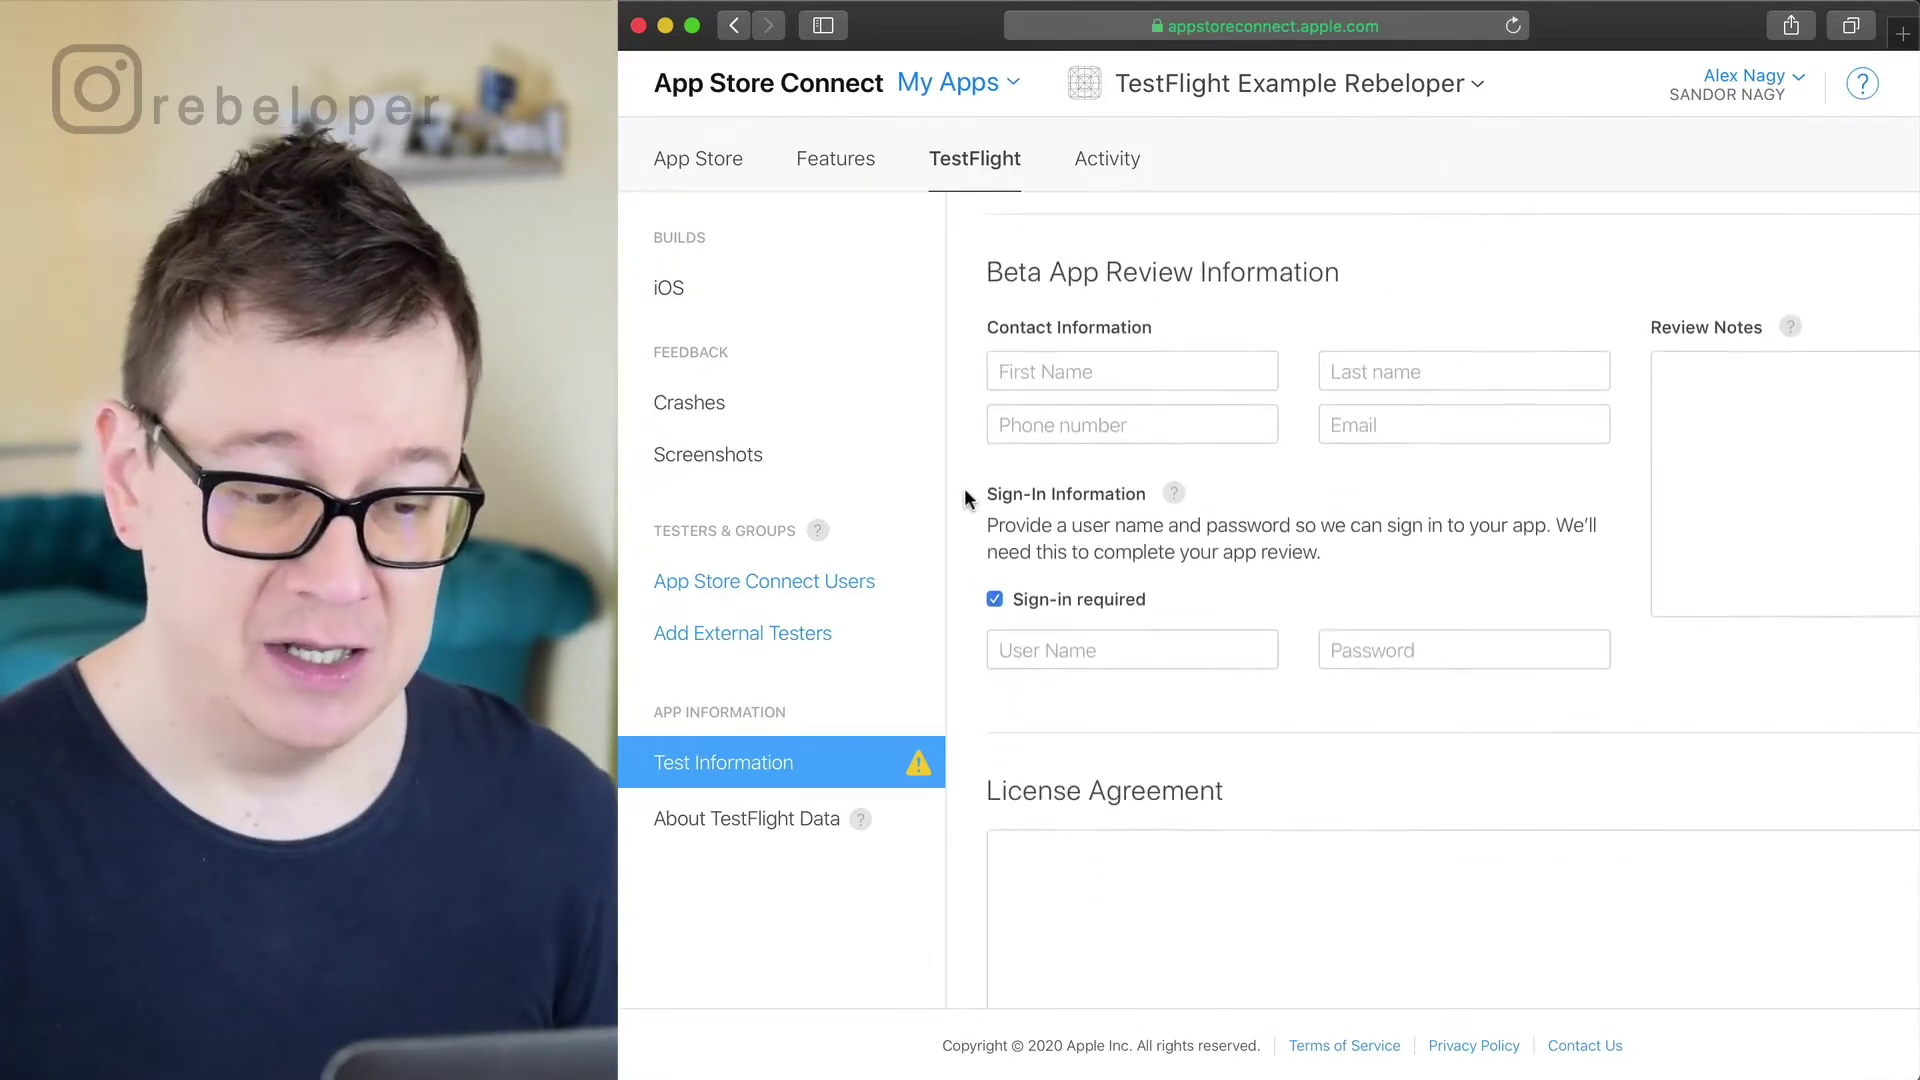
scroll(966, 497, "up", 20)
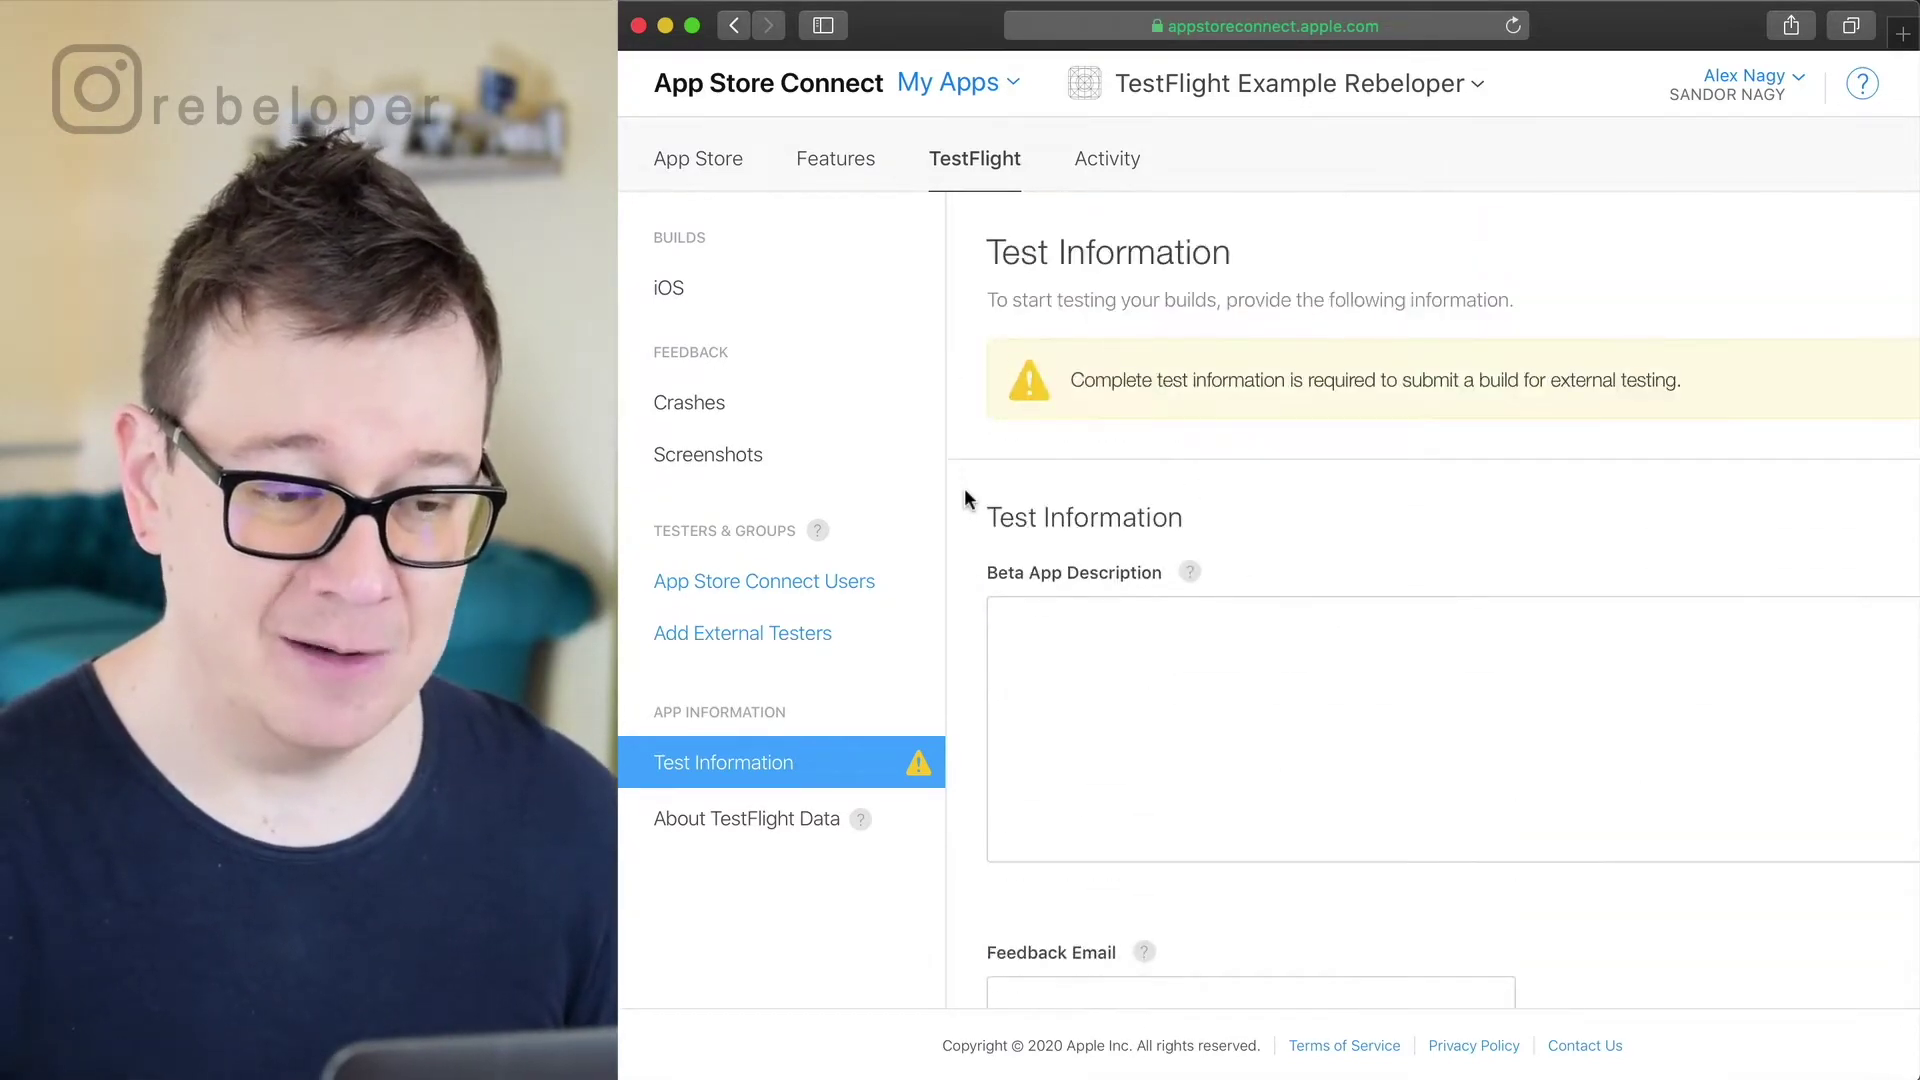
scroll(964, 497, "down", 2)
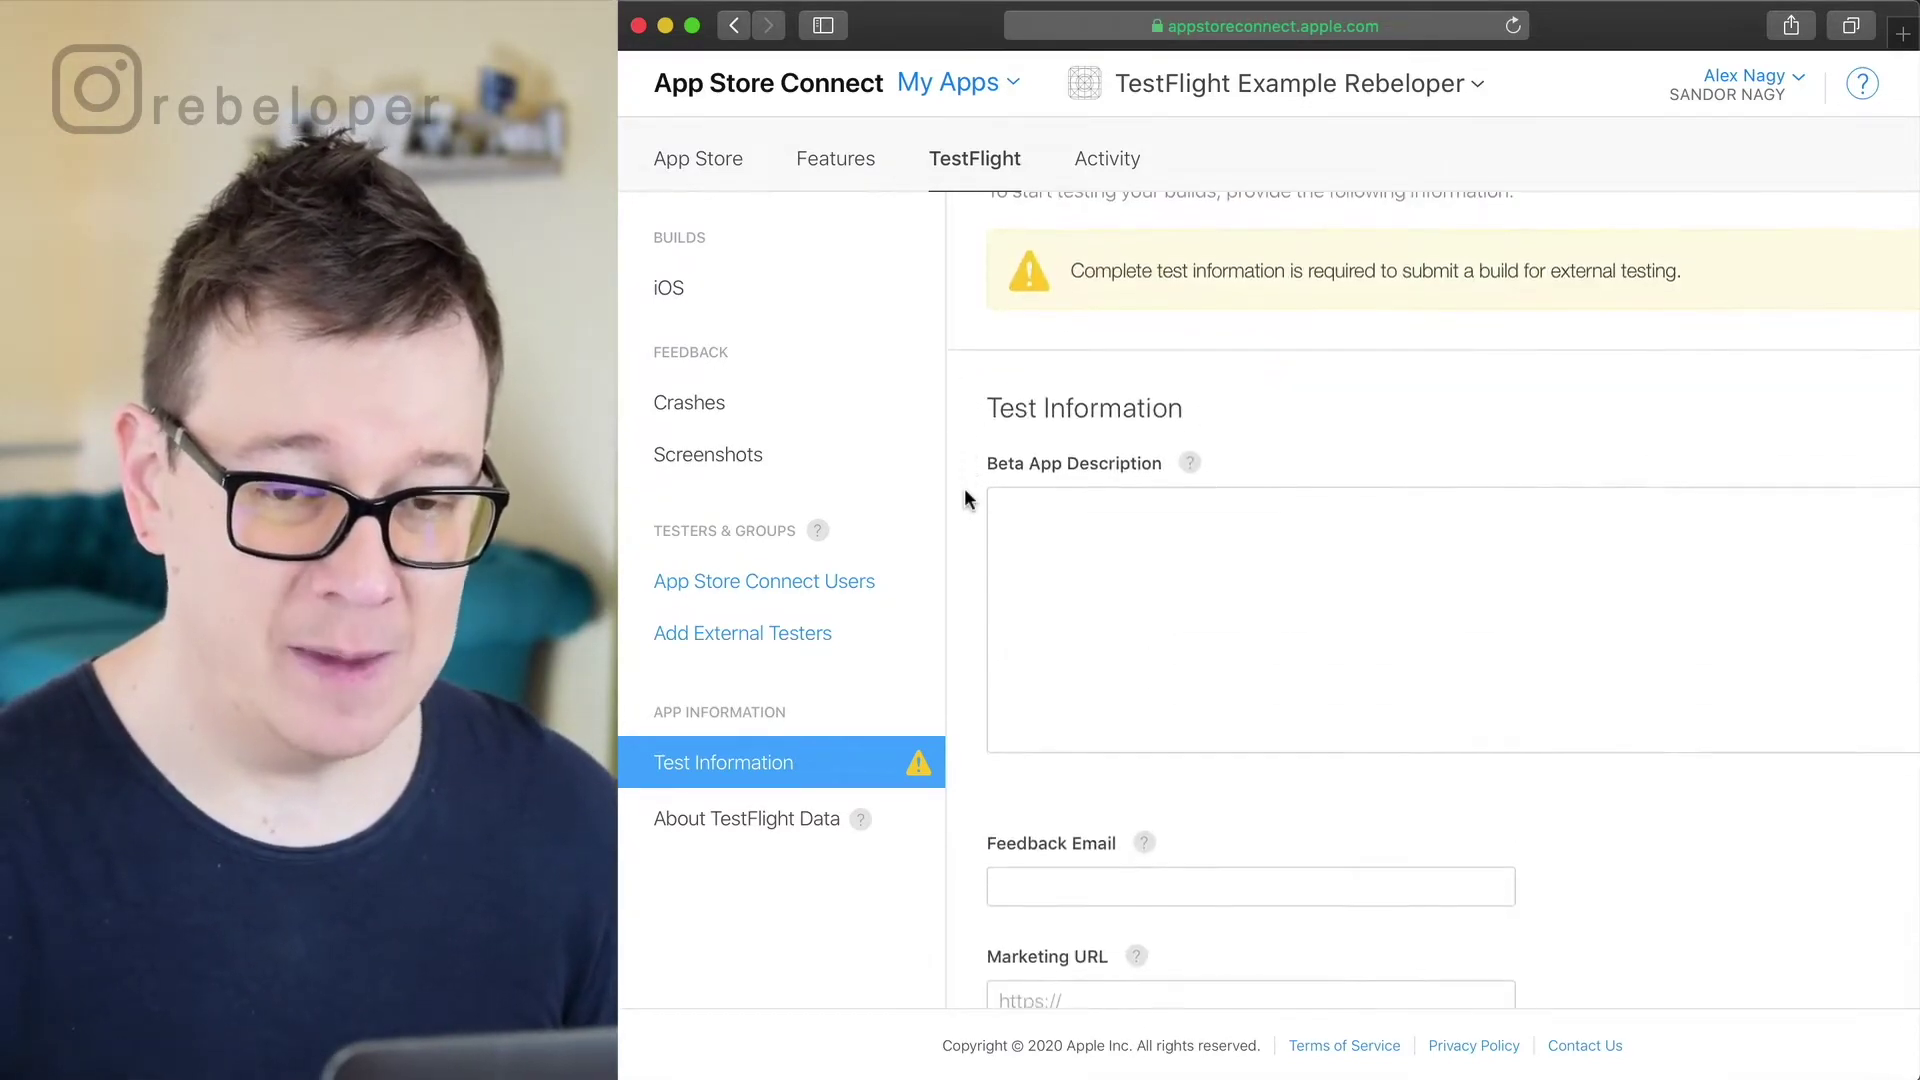
Enter the beta app description 'This app is for testing purposes on youtube' and begin the feedback e-mail
left_click(1071, 530)
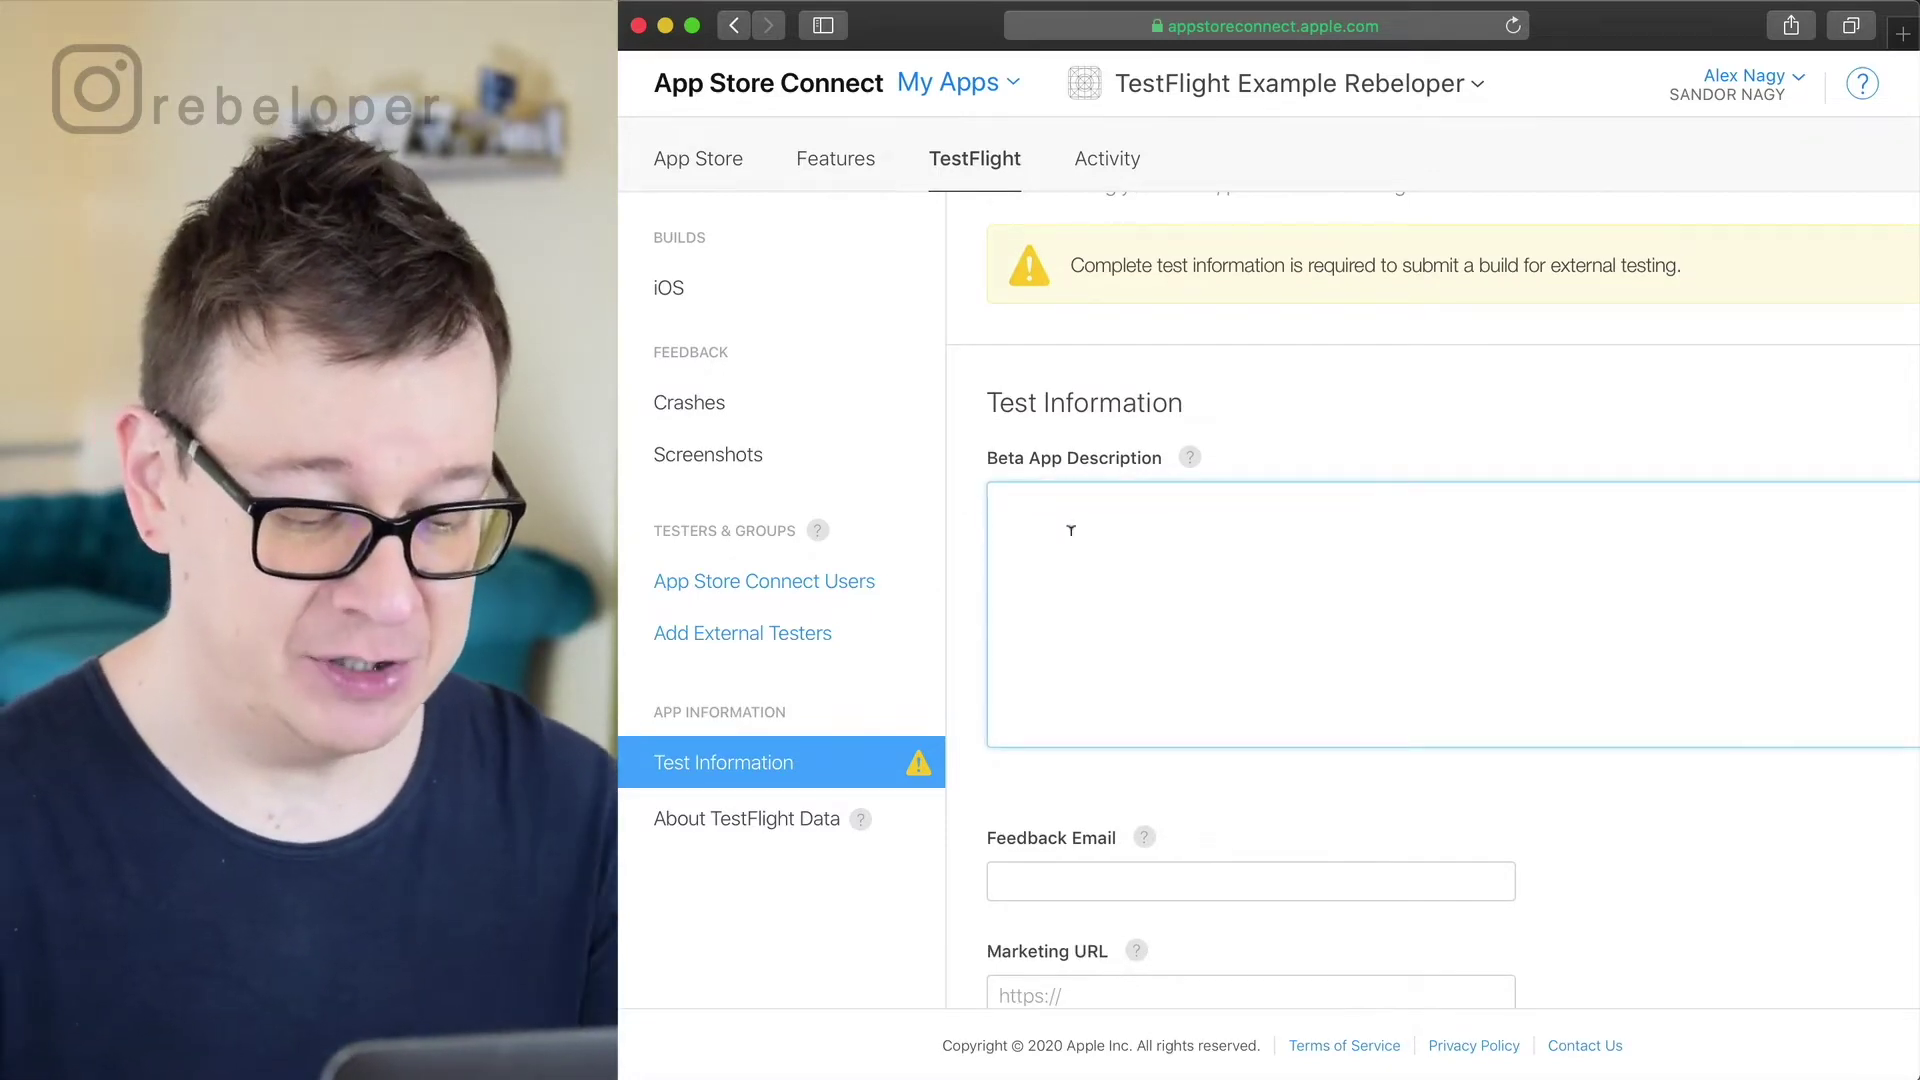
type("This app is for testing purposes on youtube")
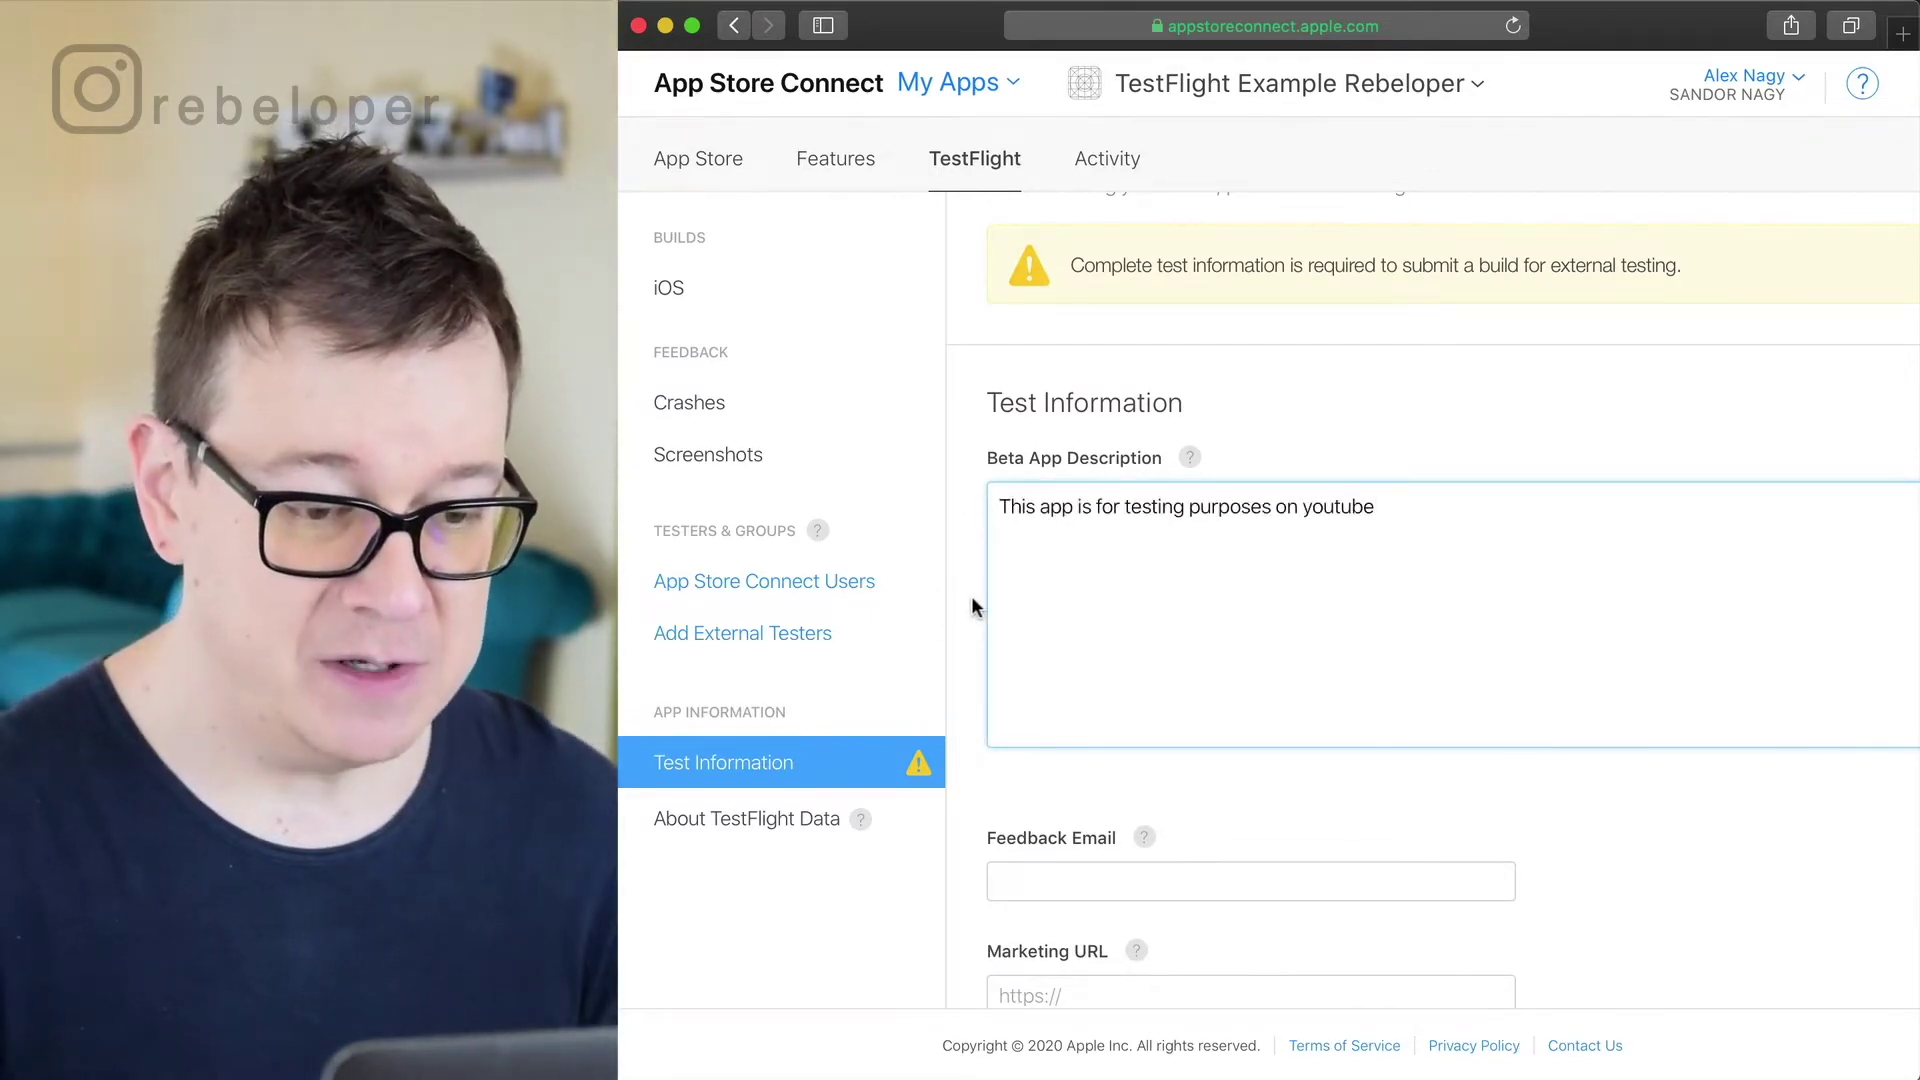
scroll(972, 600, "down", 6)
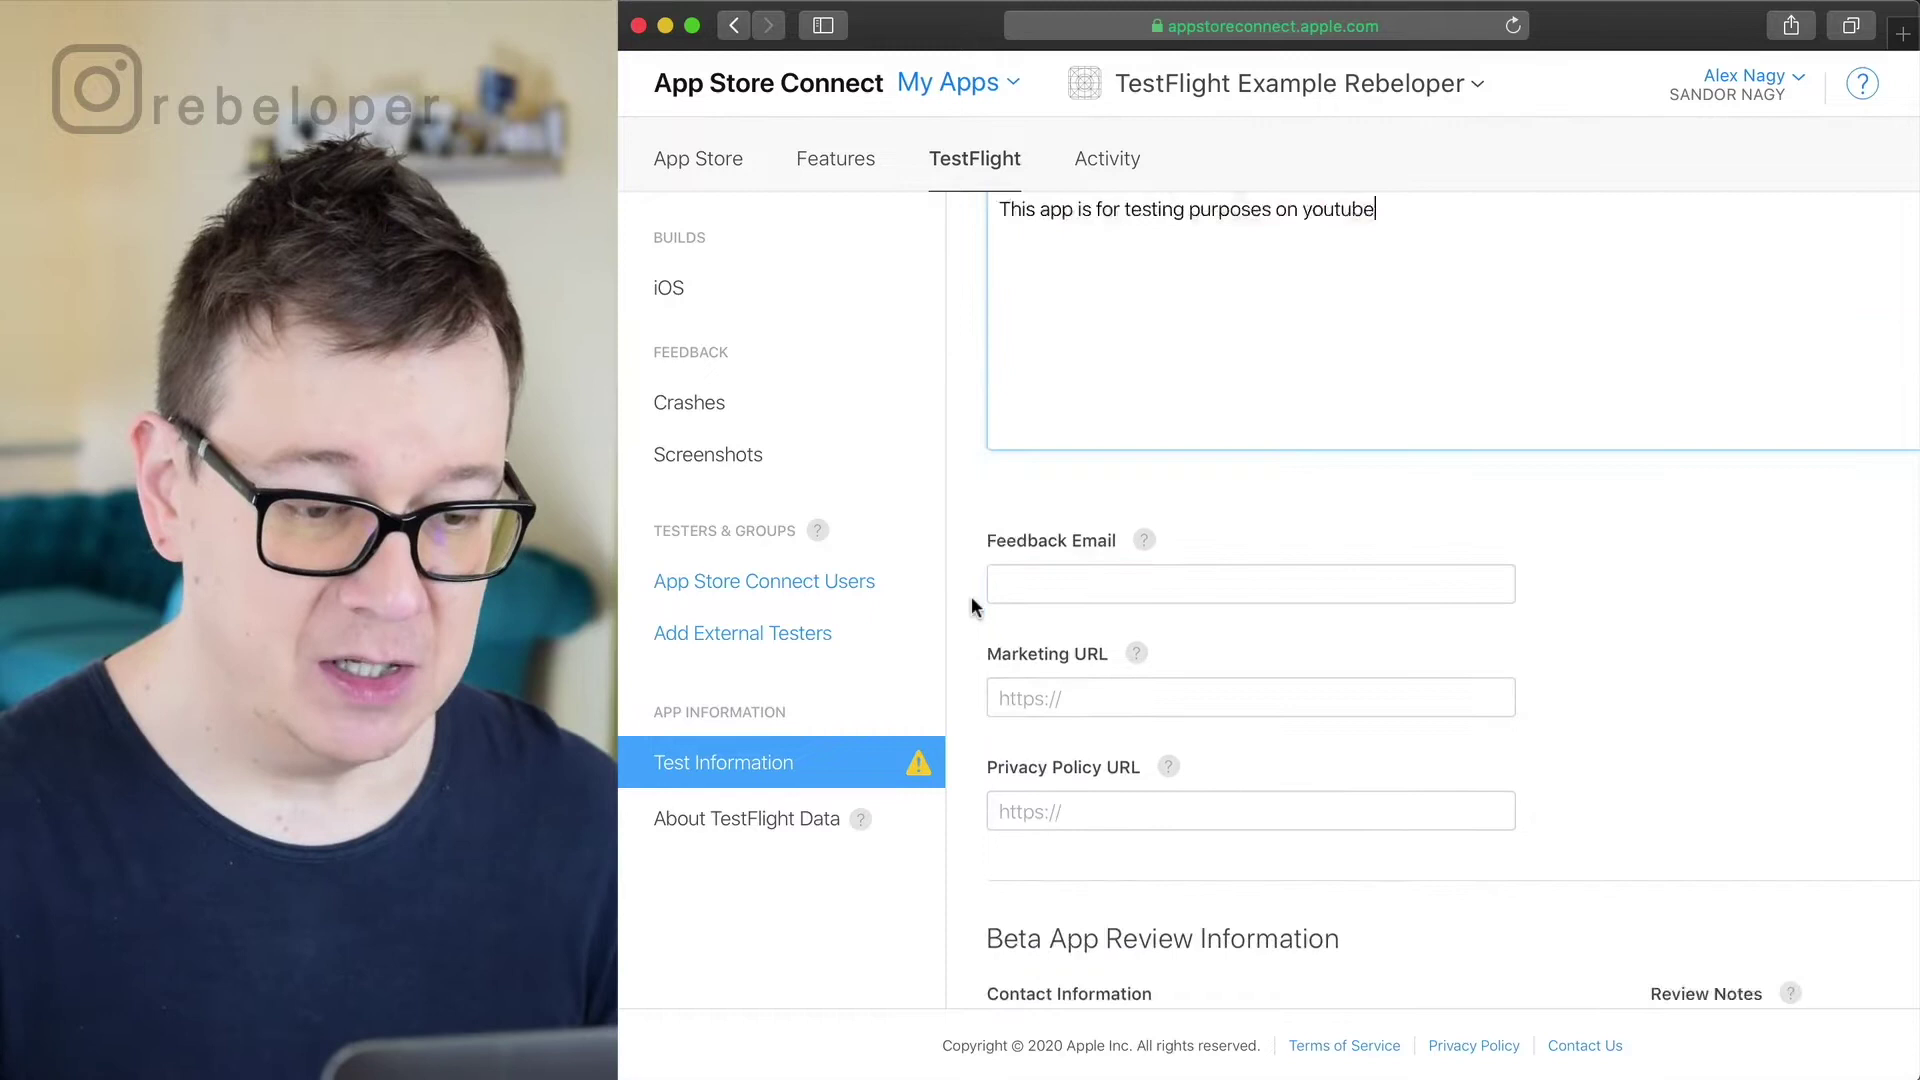
left_click(1061, 549)
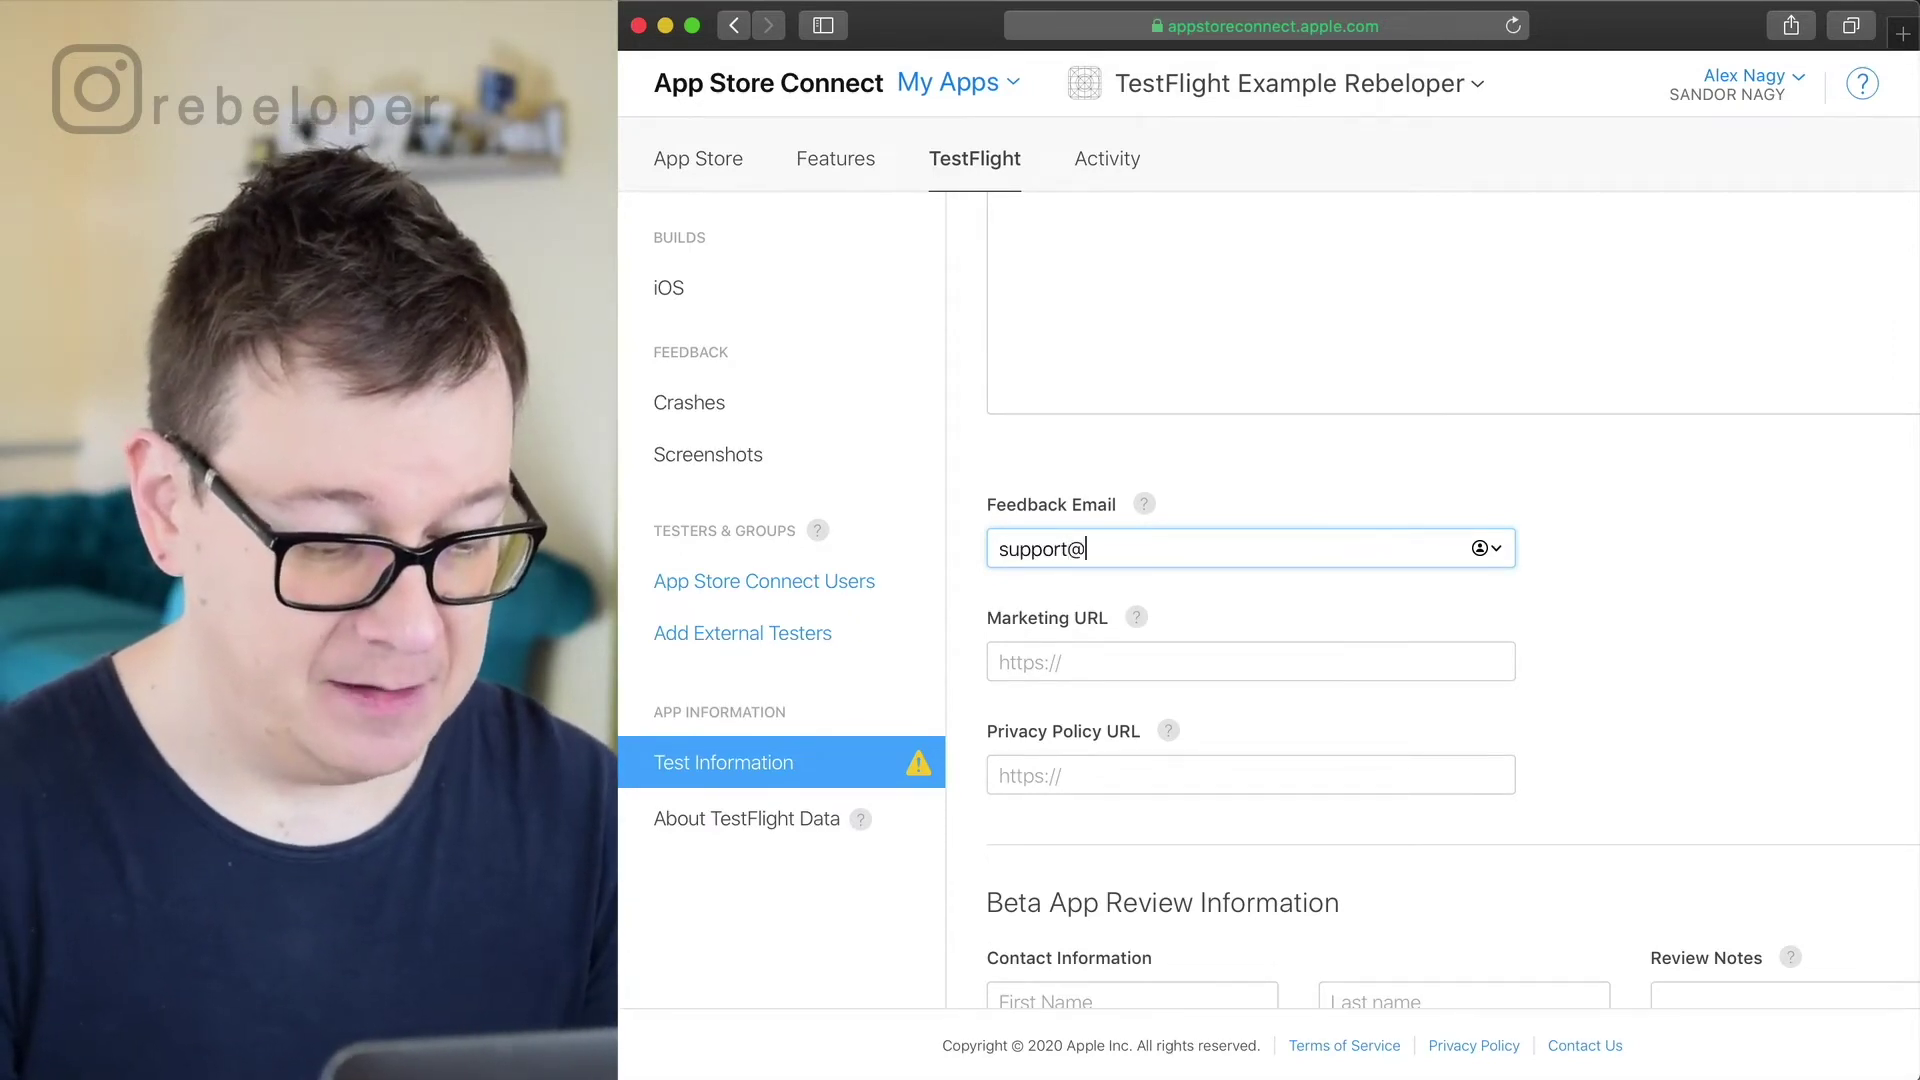
type("beloper.com")
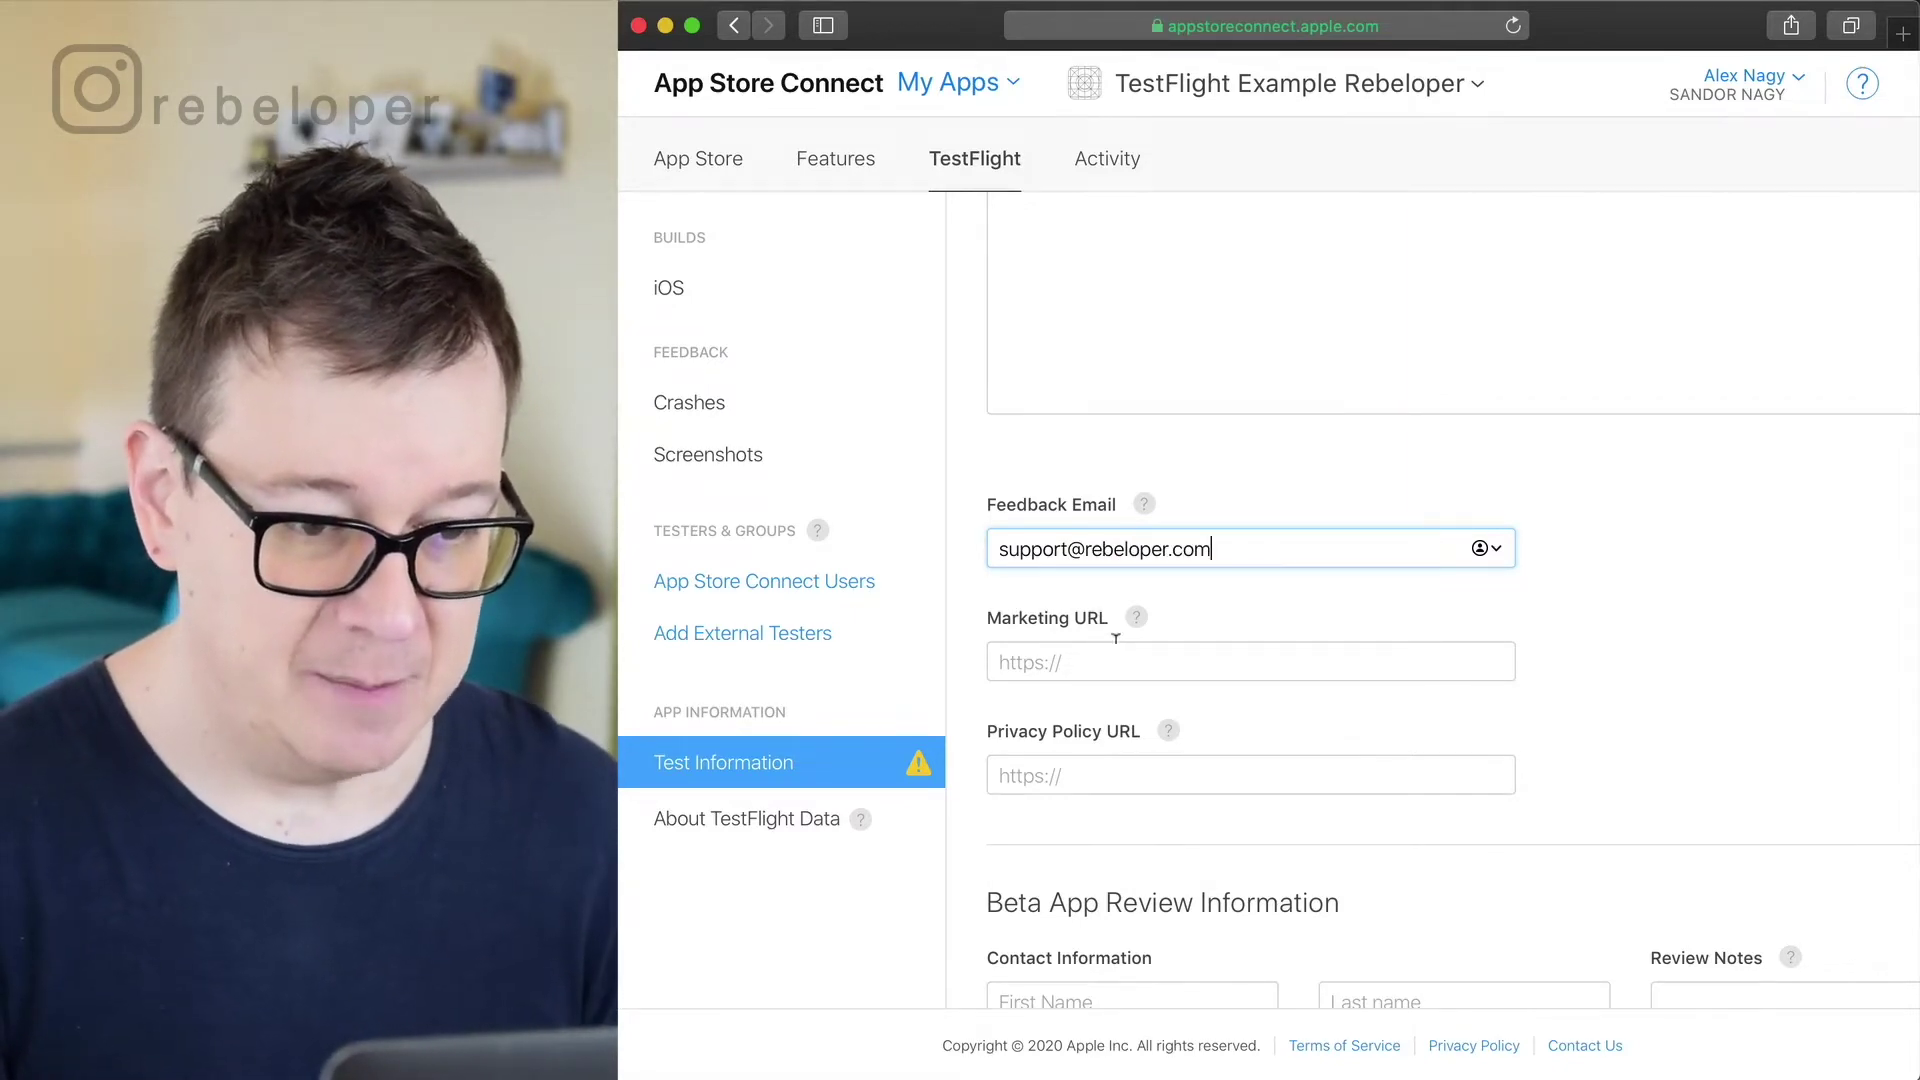
left_click(1122, 657)
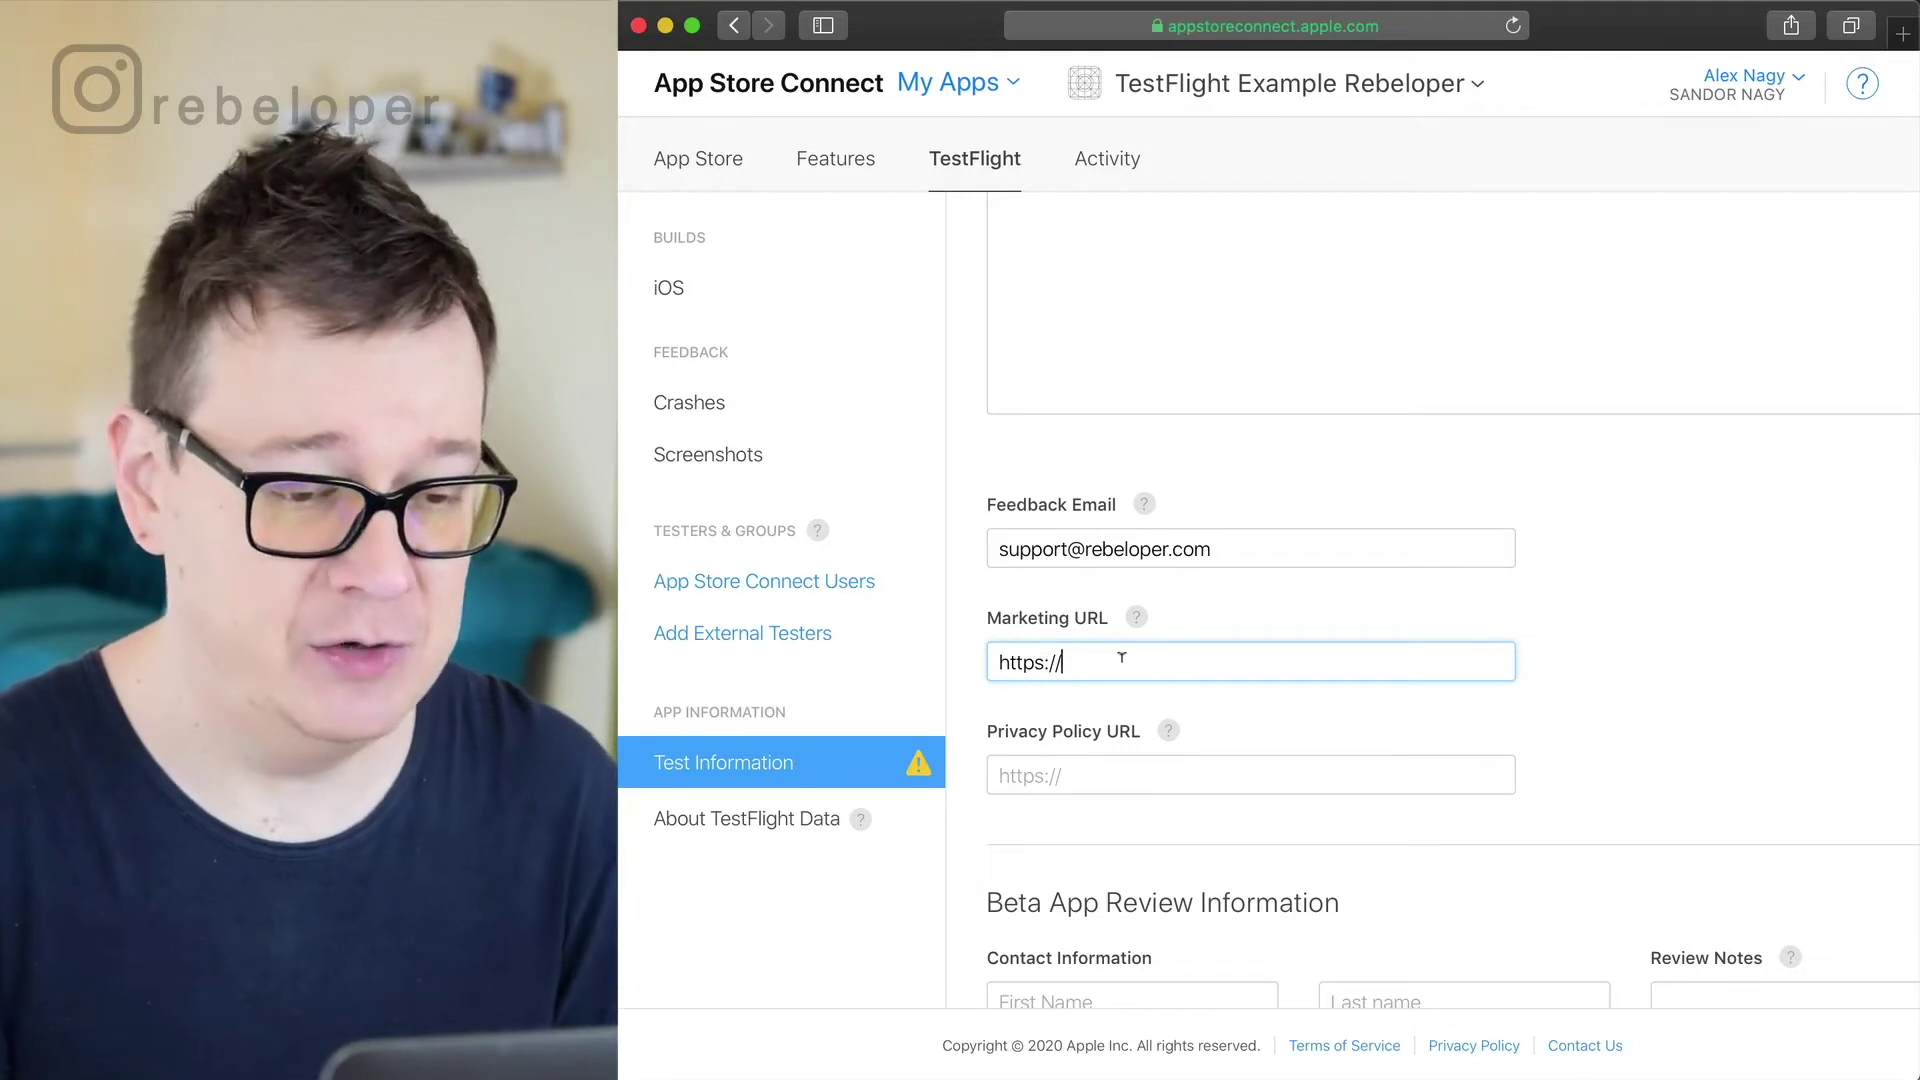
type("beloper.com")
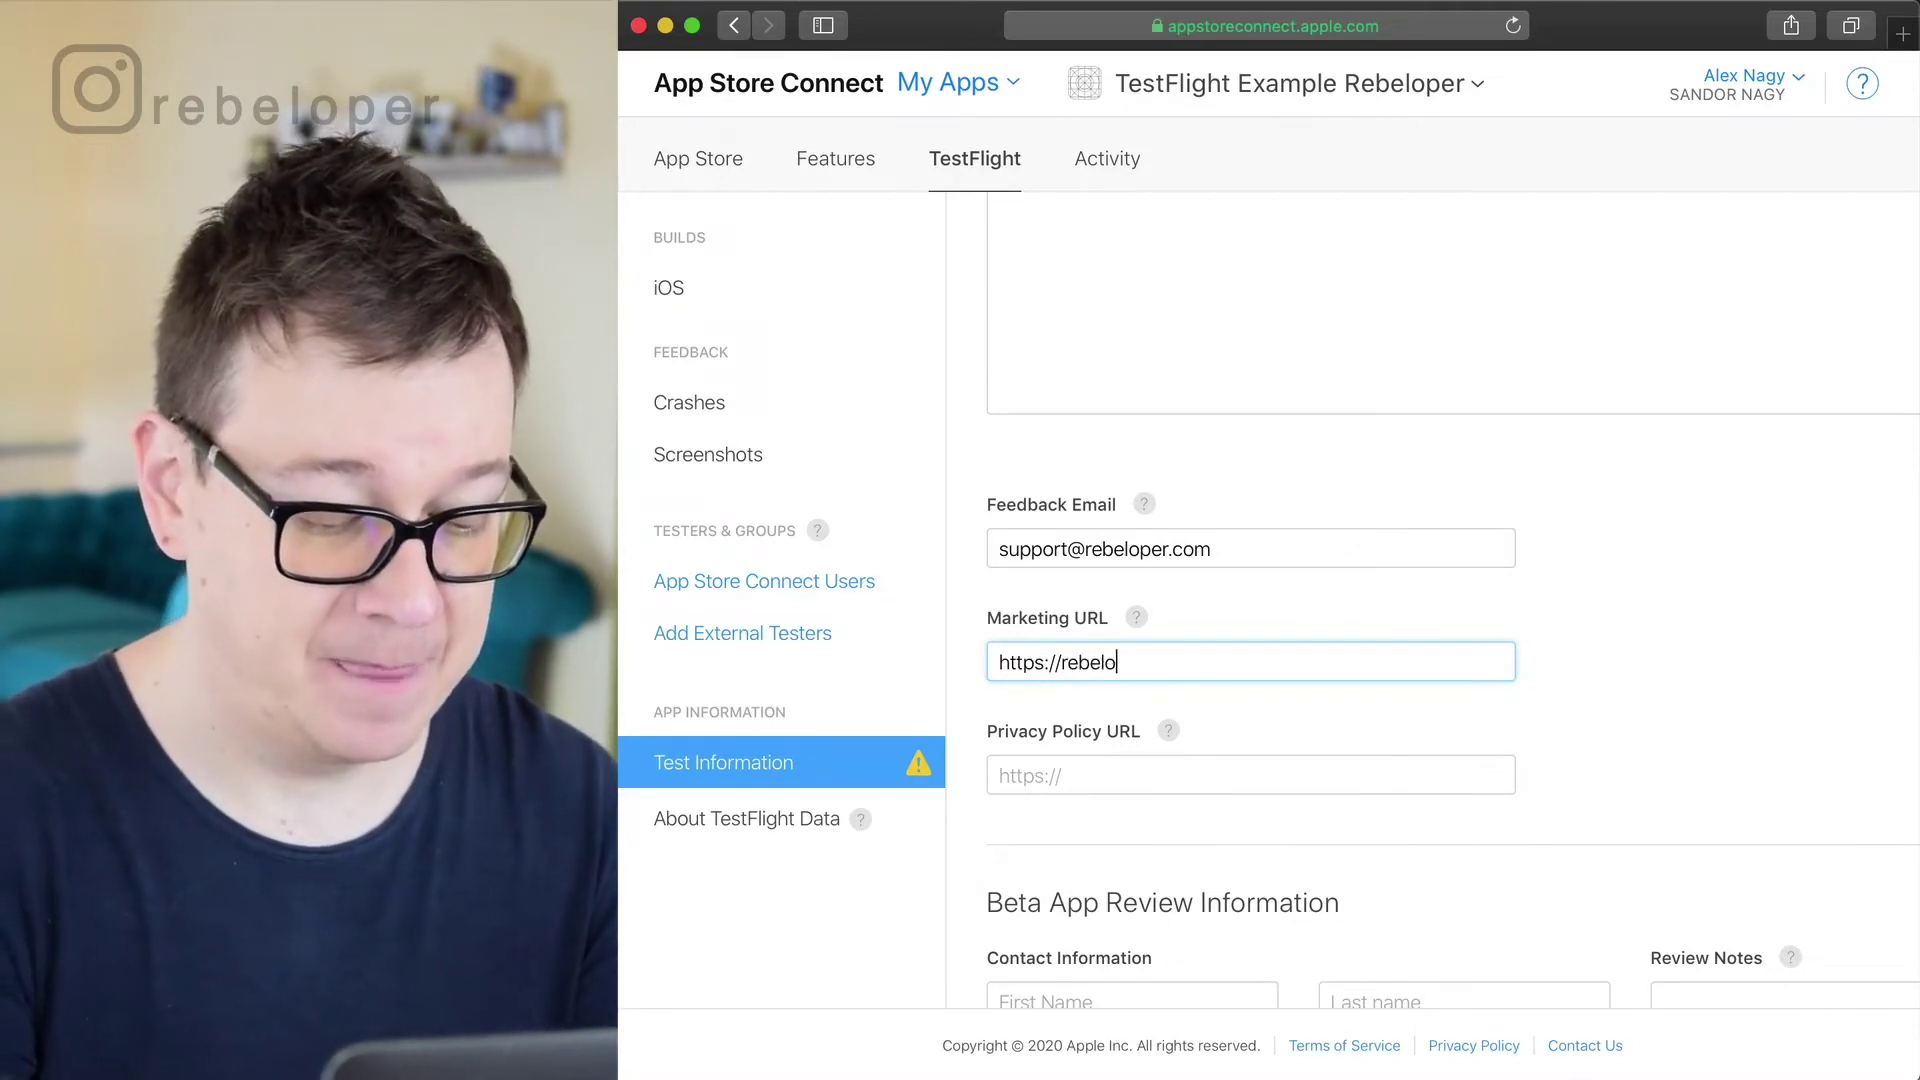
left_click(1124, 783)
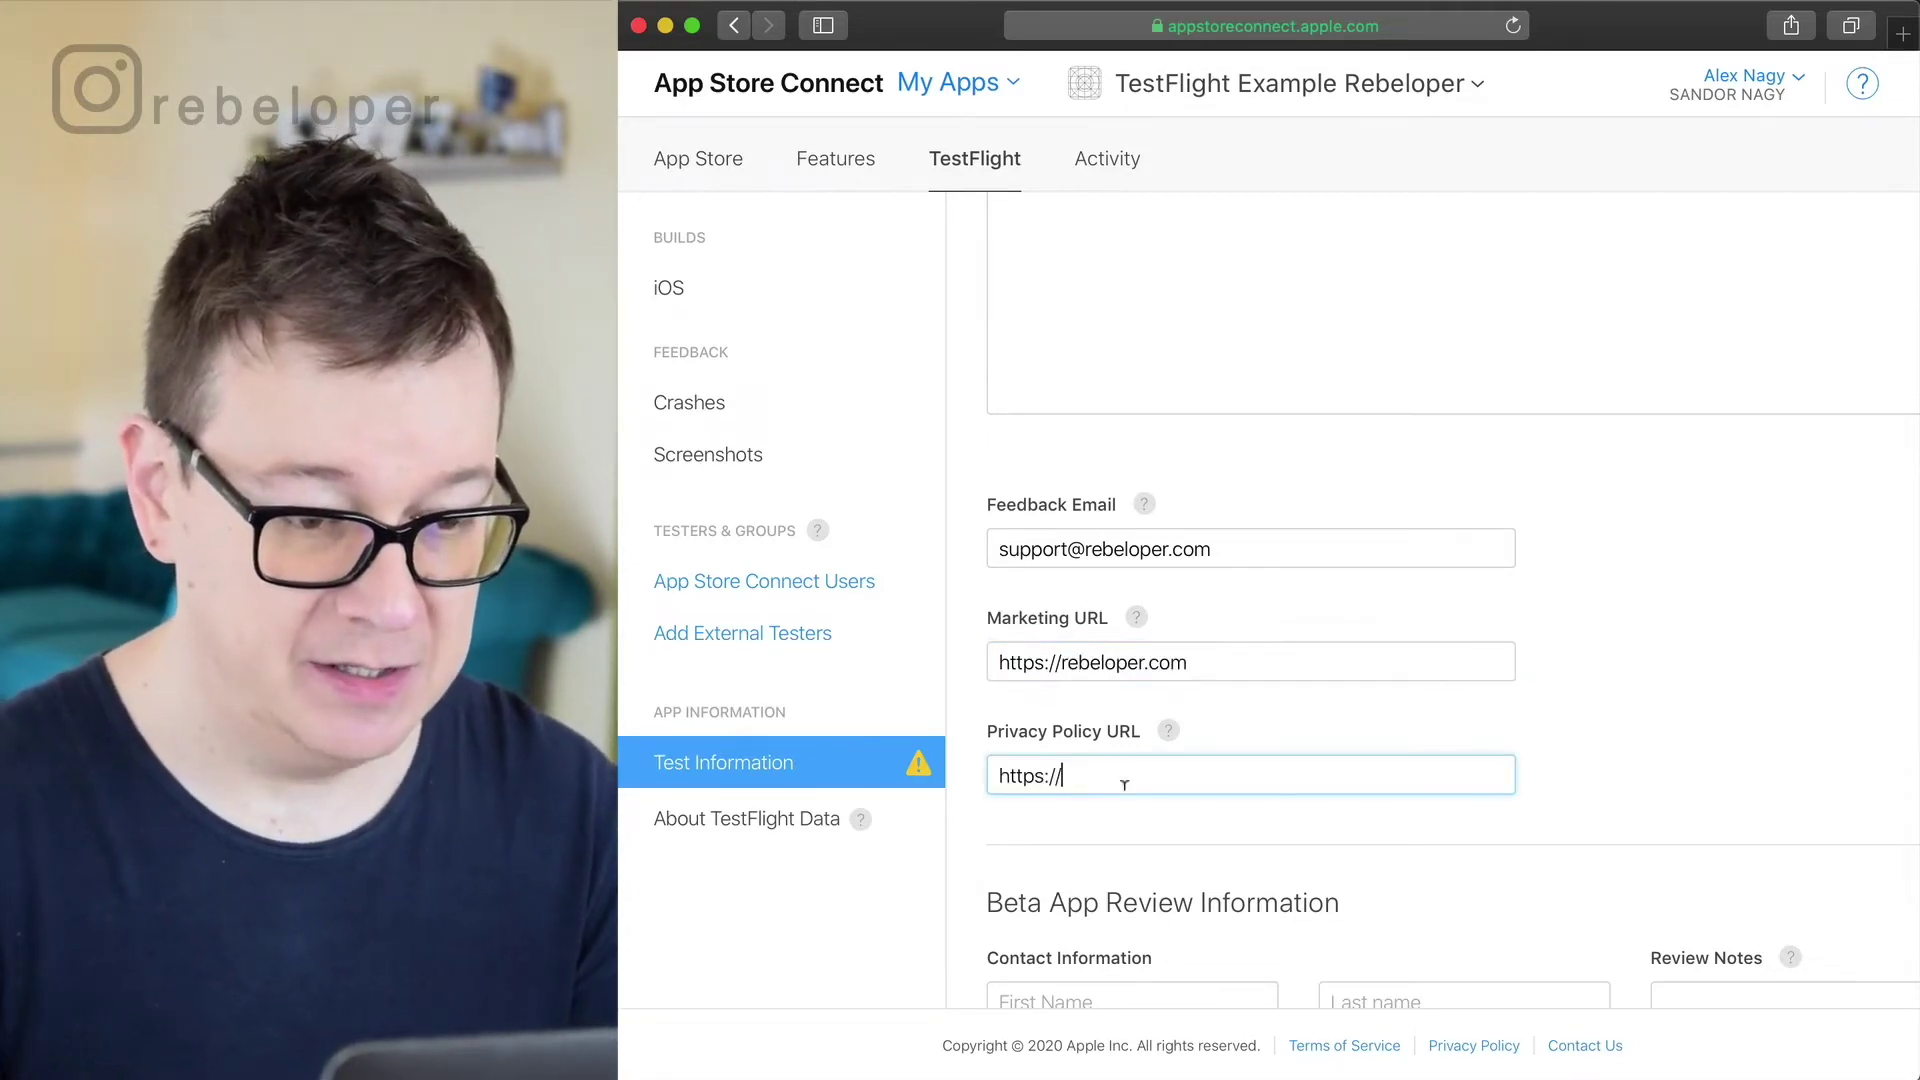
type("rebeloper.com")
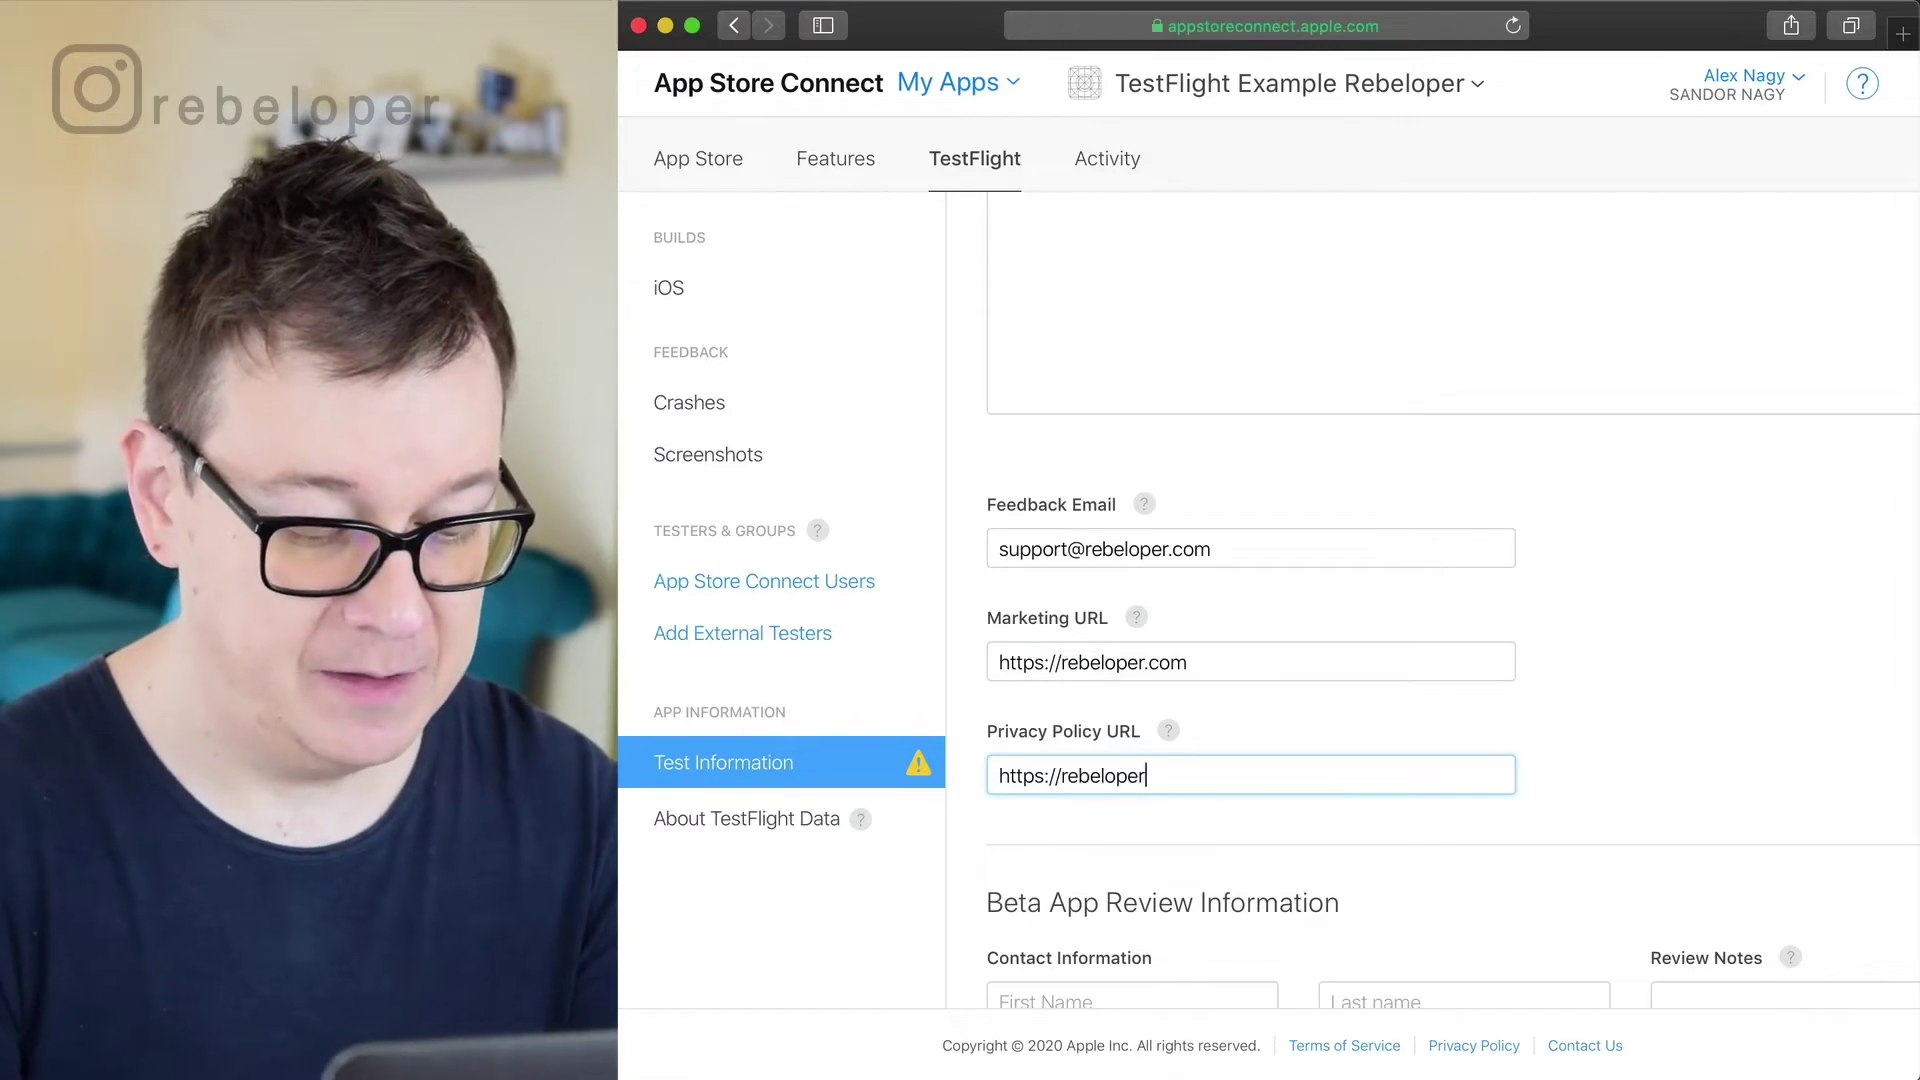
left_click(975, 720)
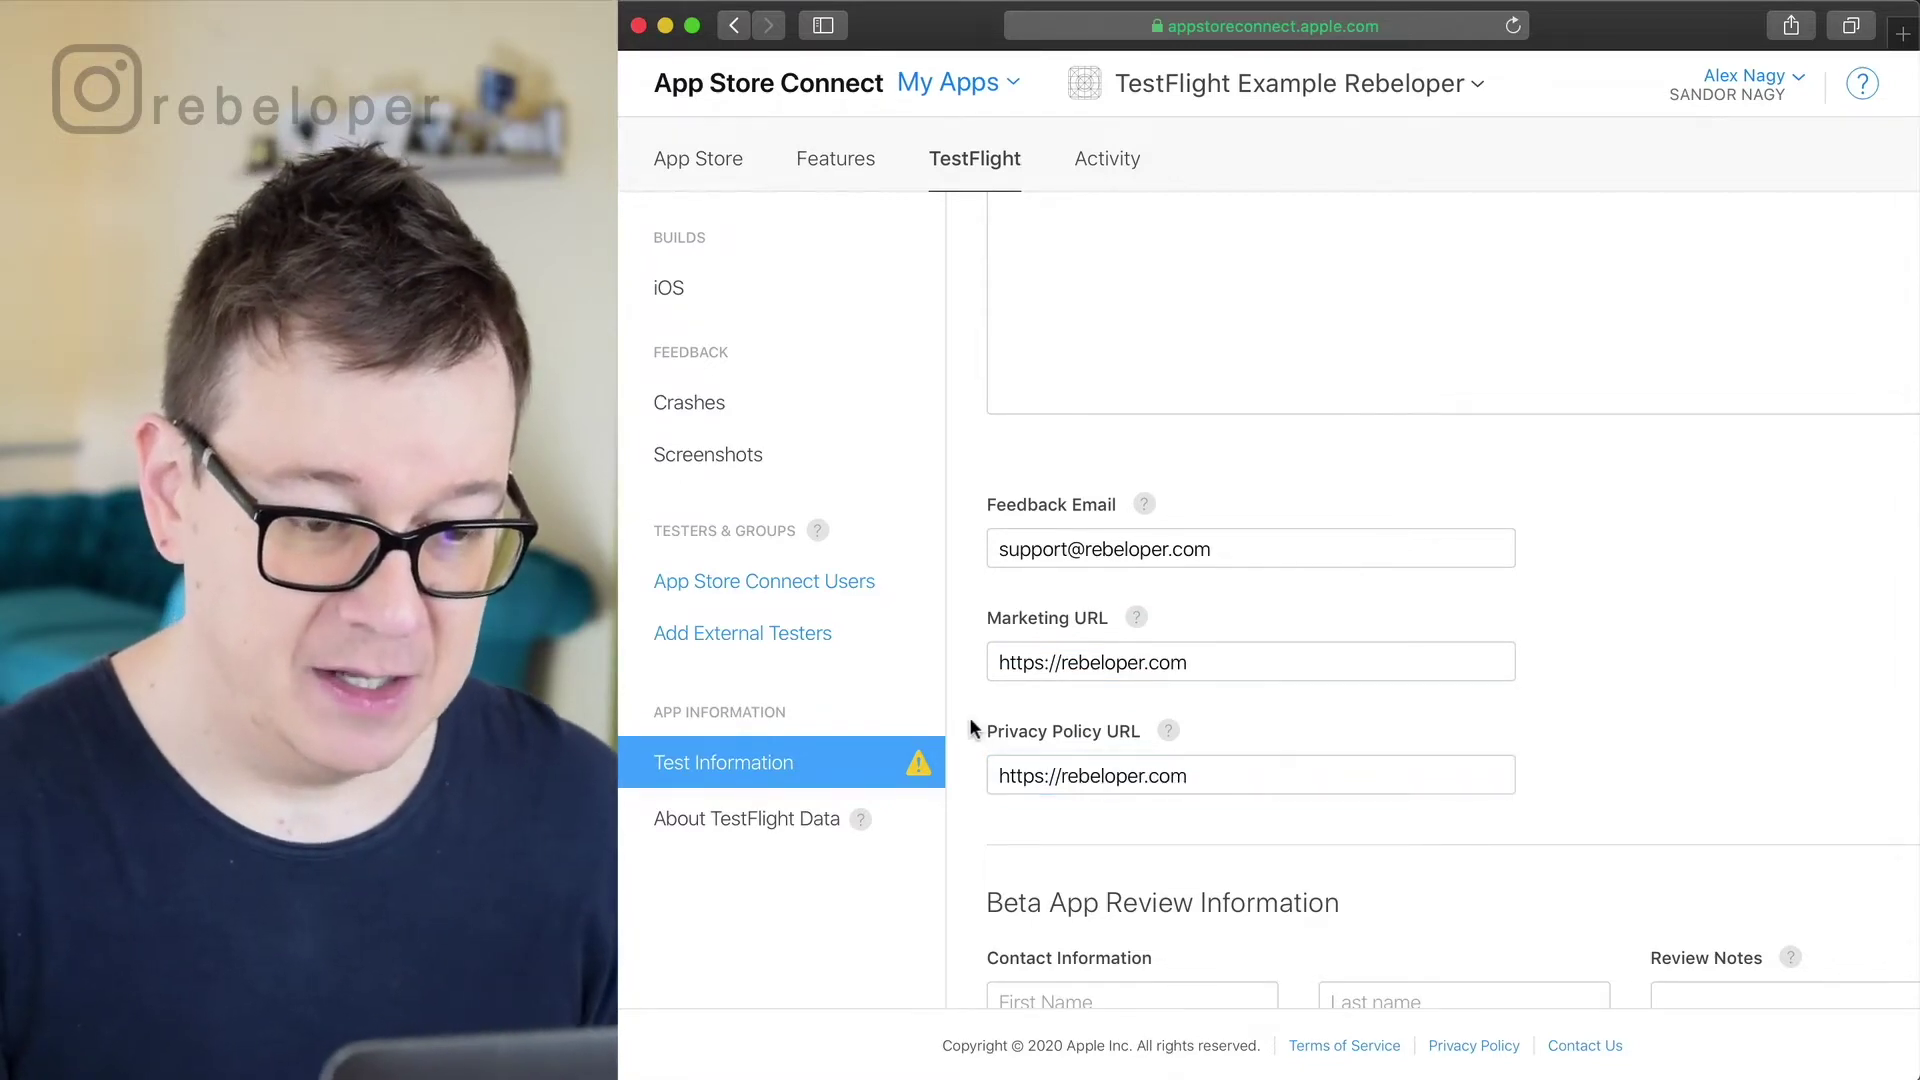
Turn off the sign-in requirement for the beta app review
scroll(970, 719, "down", 5)
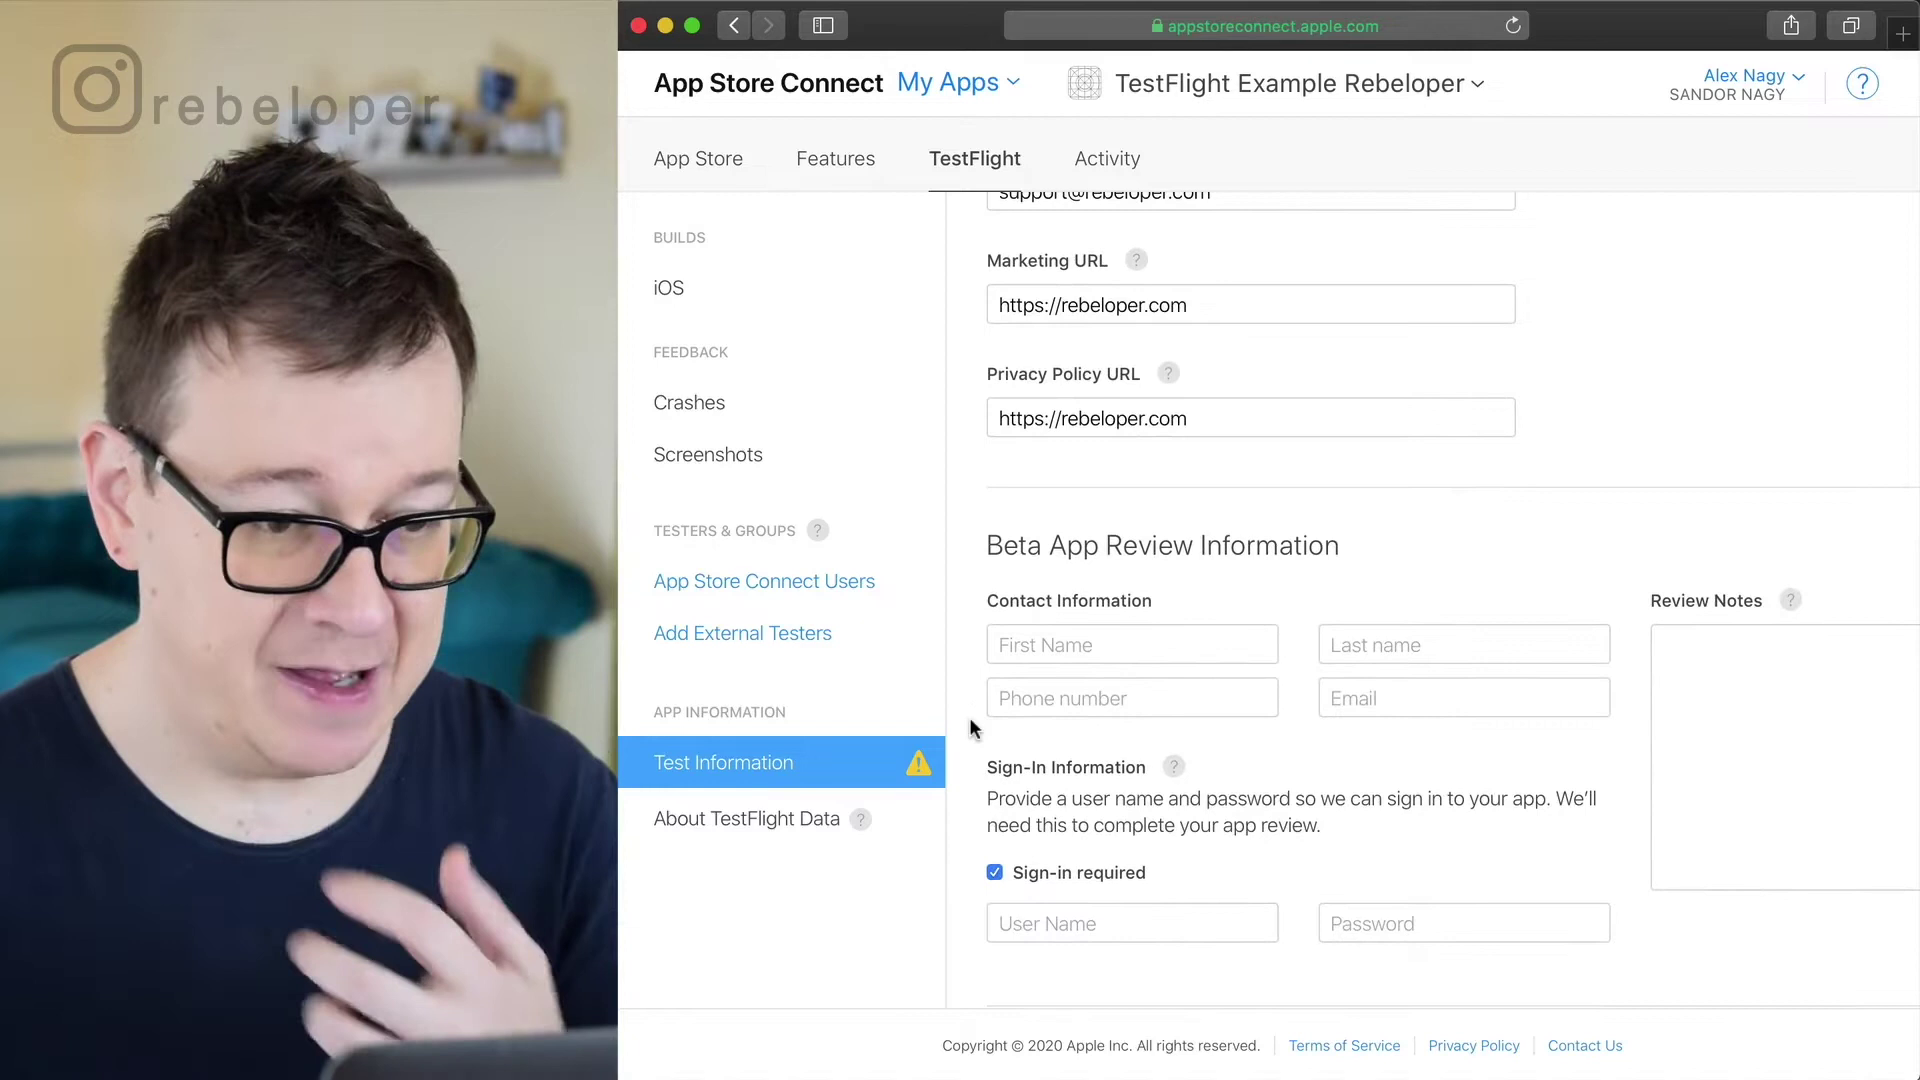
scroll(969, 692, "down", 3)
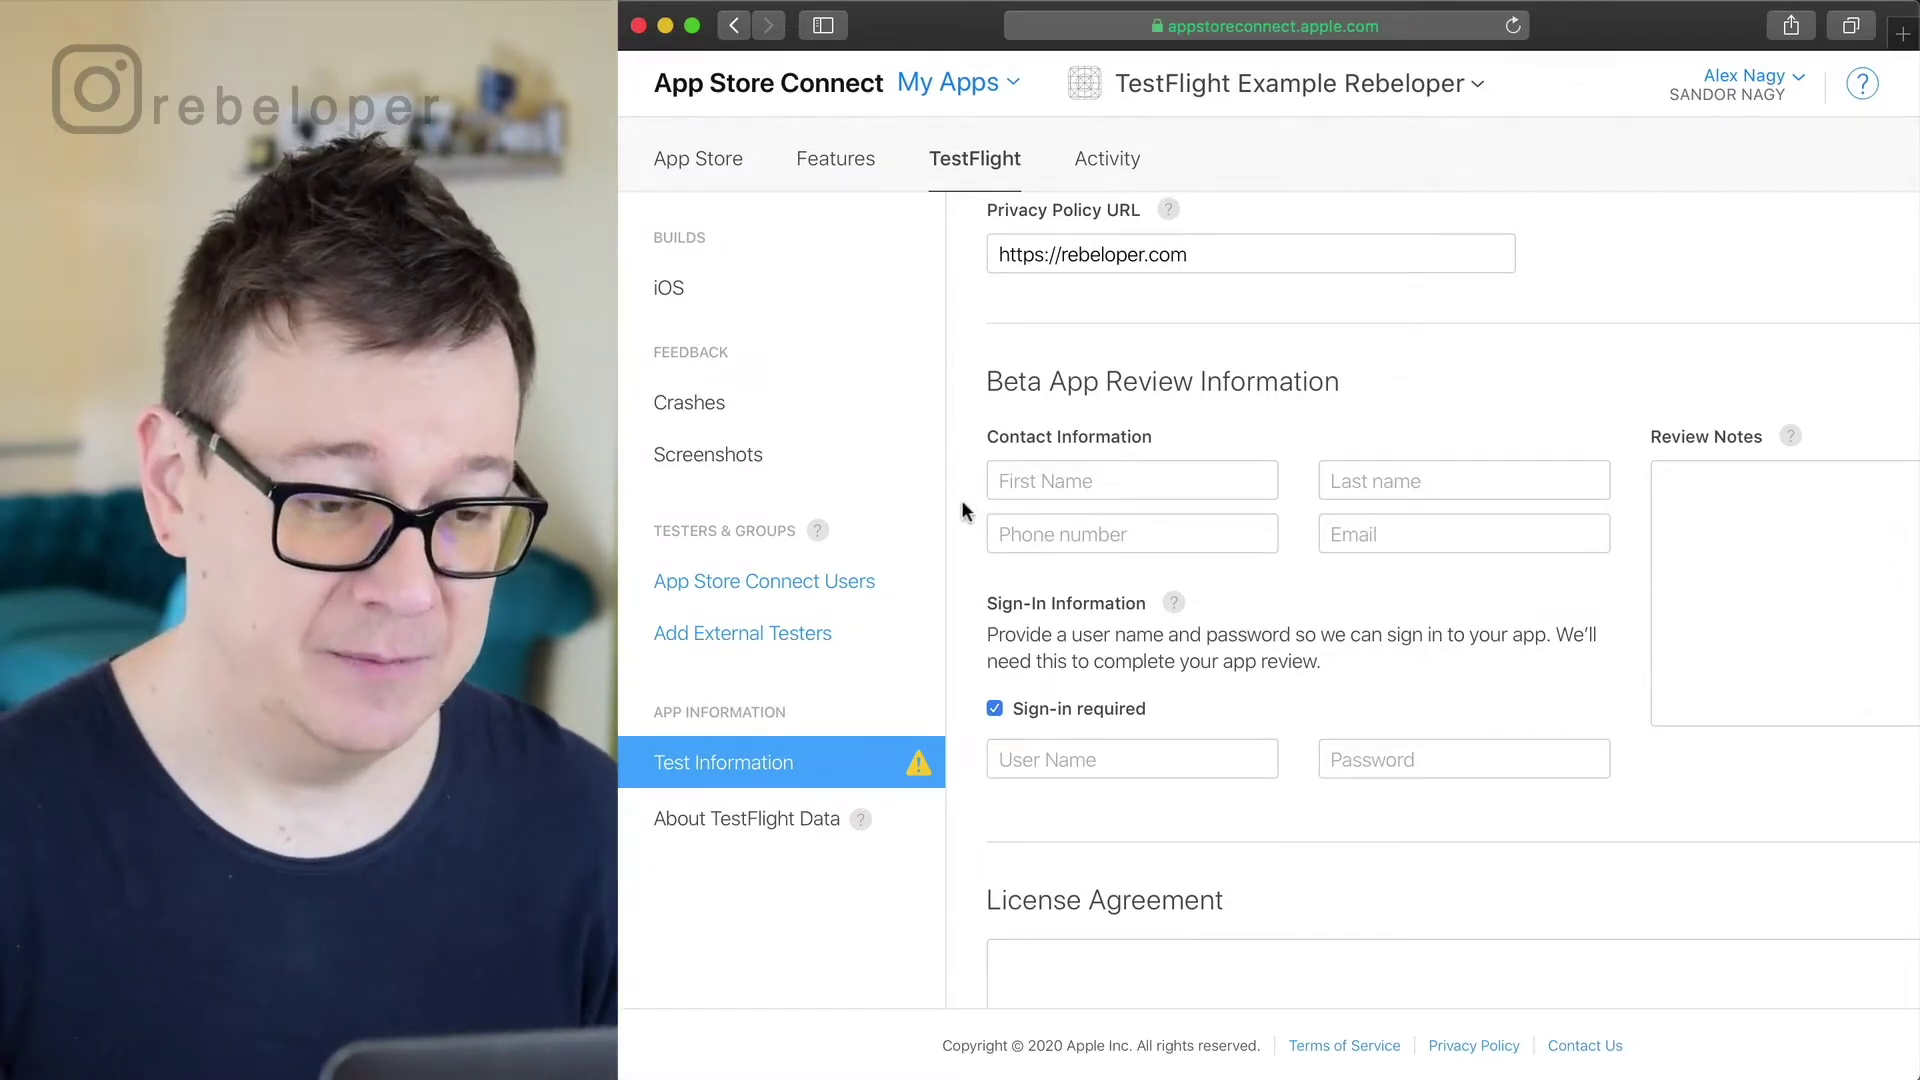
scroll(962, 502, "down", 5)
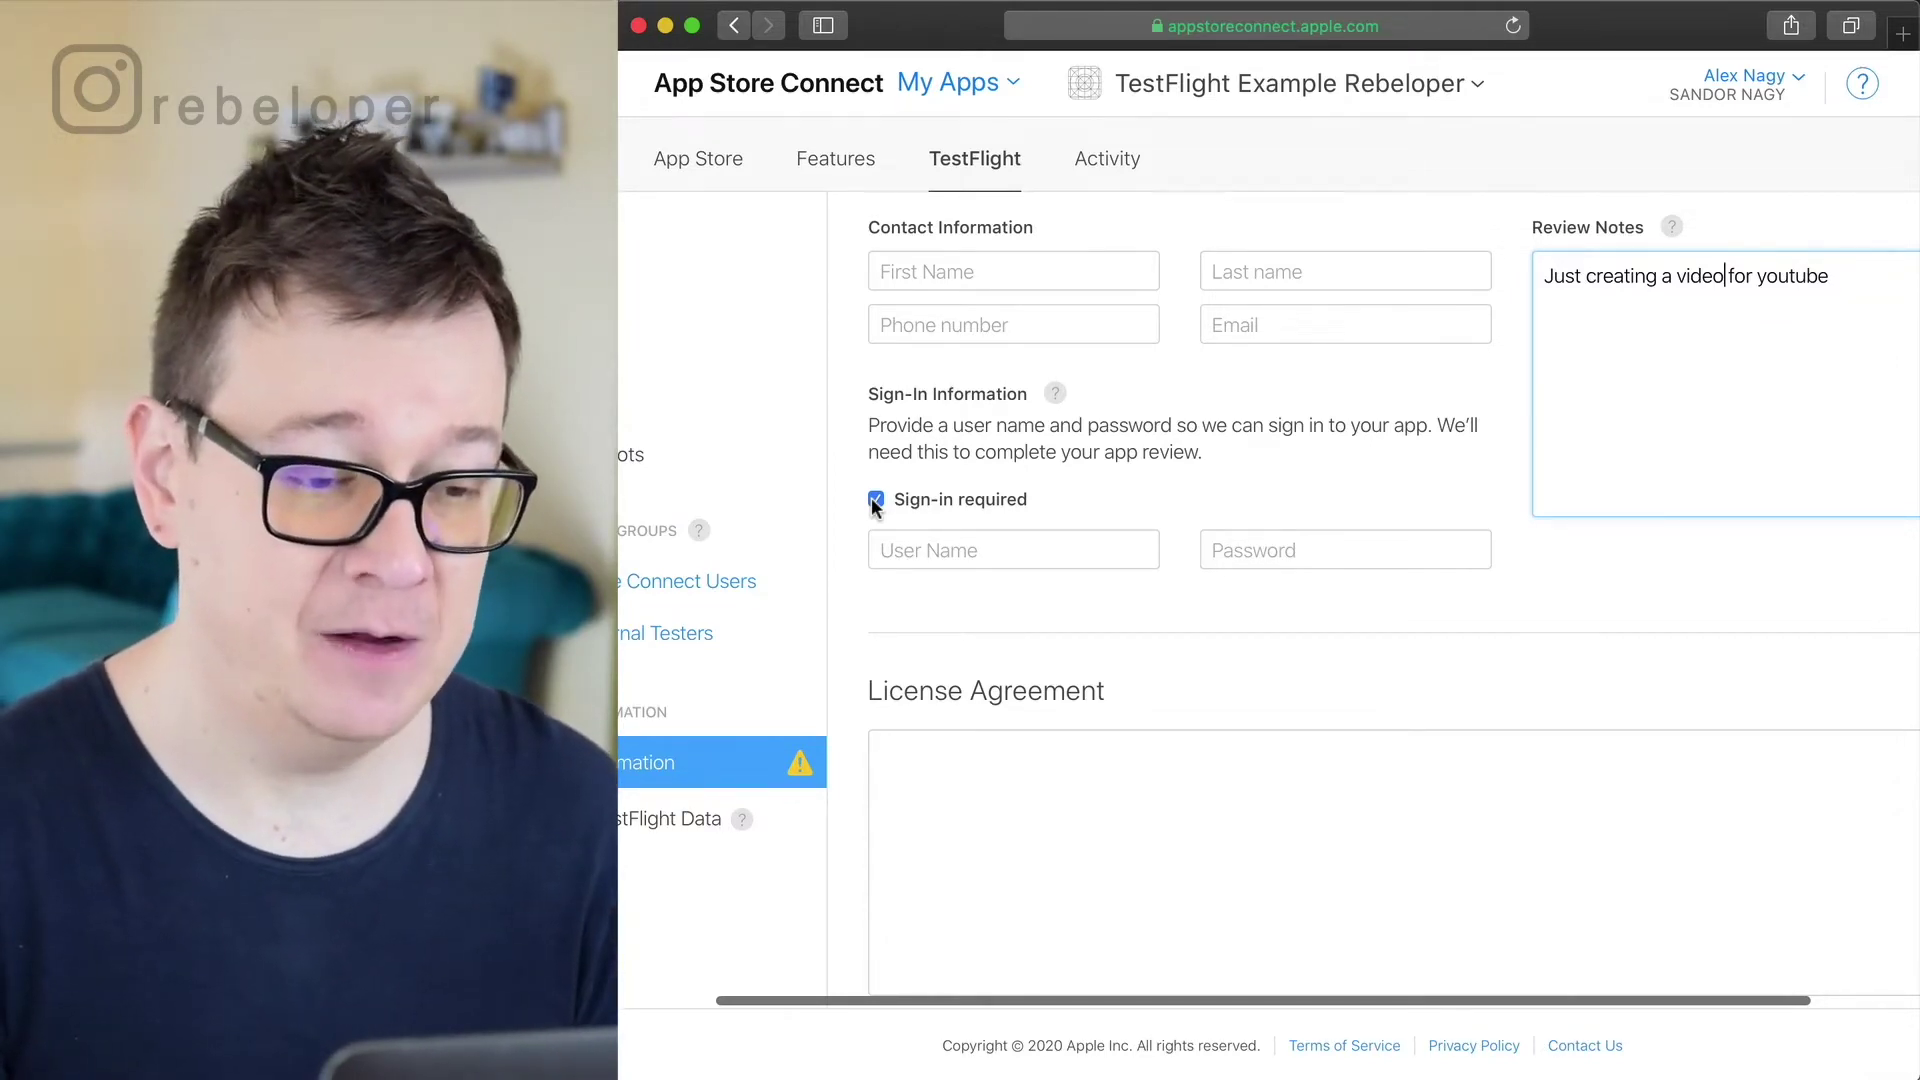
left_click(874, 500)
Set the License Agreement to 'MIT' and return to the Test Information header
scroll(855, 483, "down", 2)
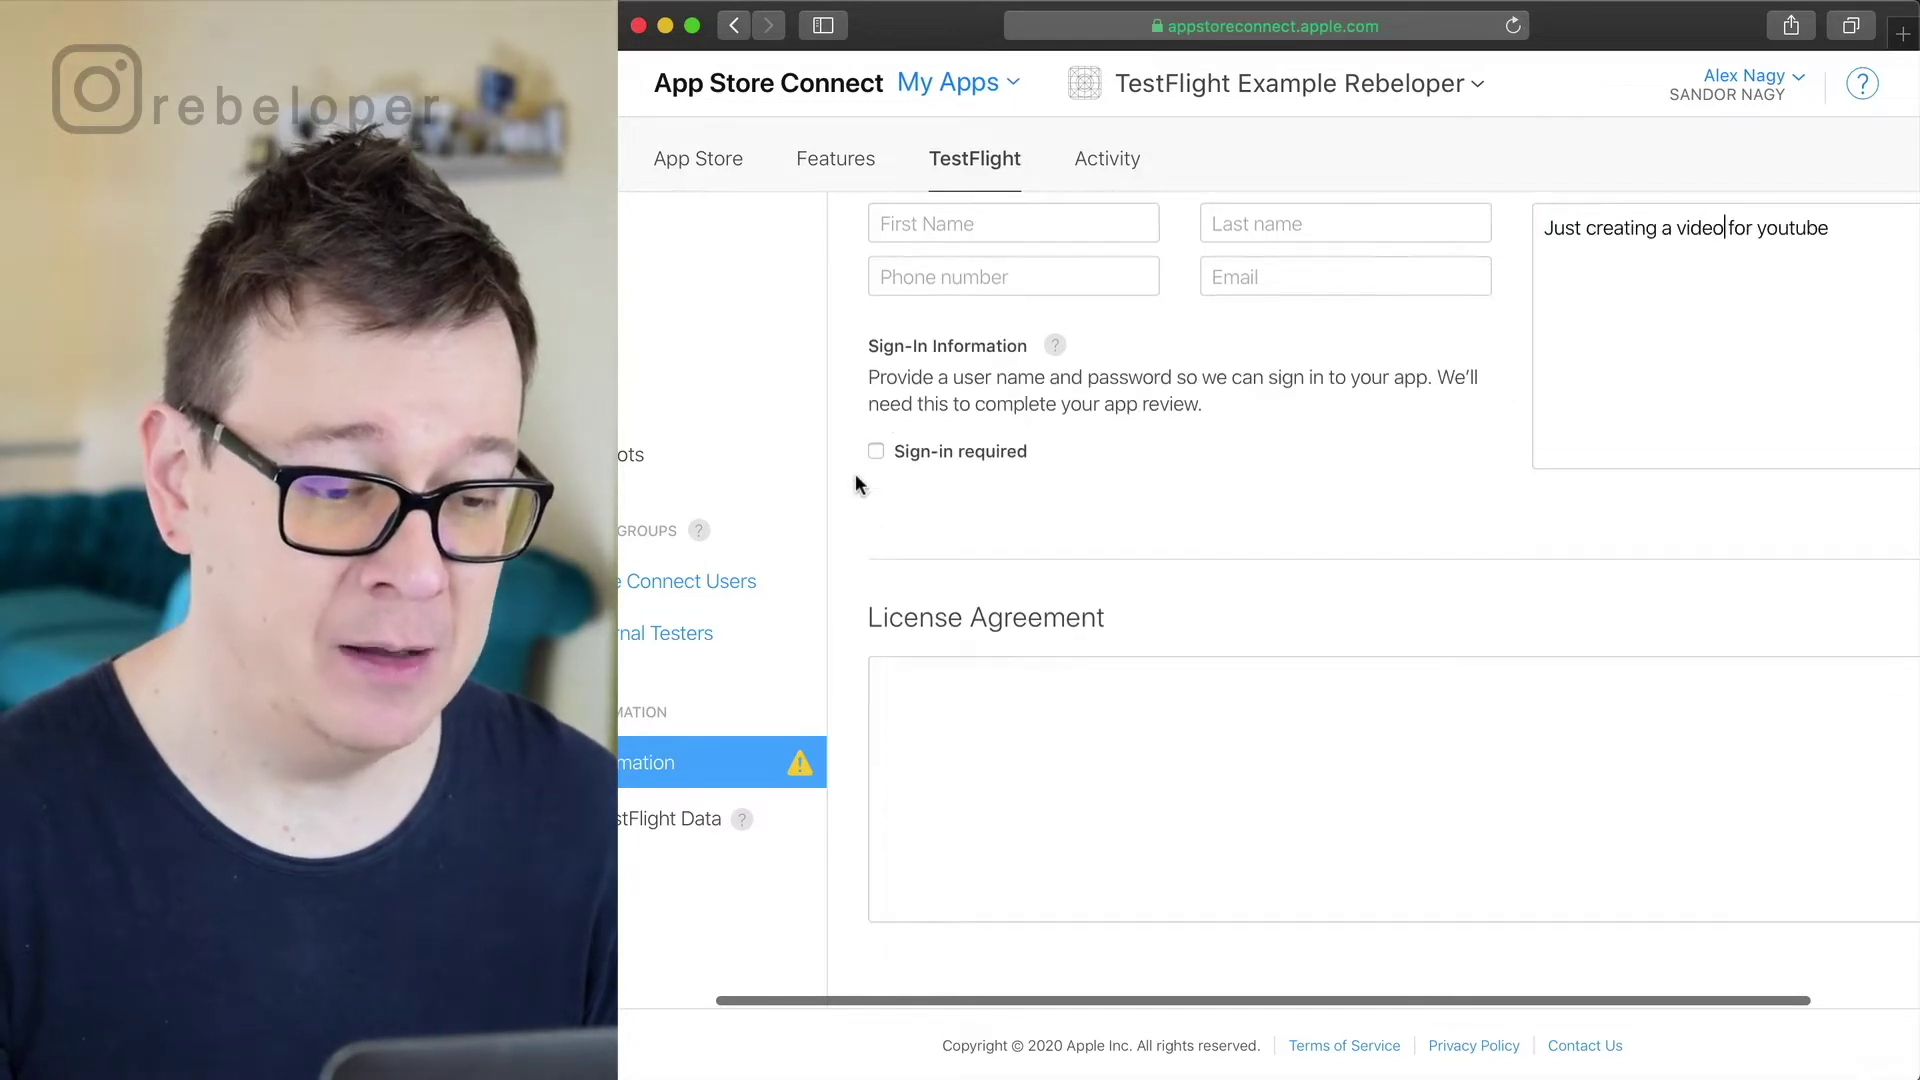
left_click(945, 666)
type("MIT")
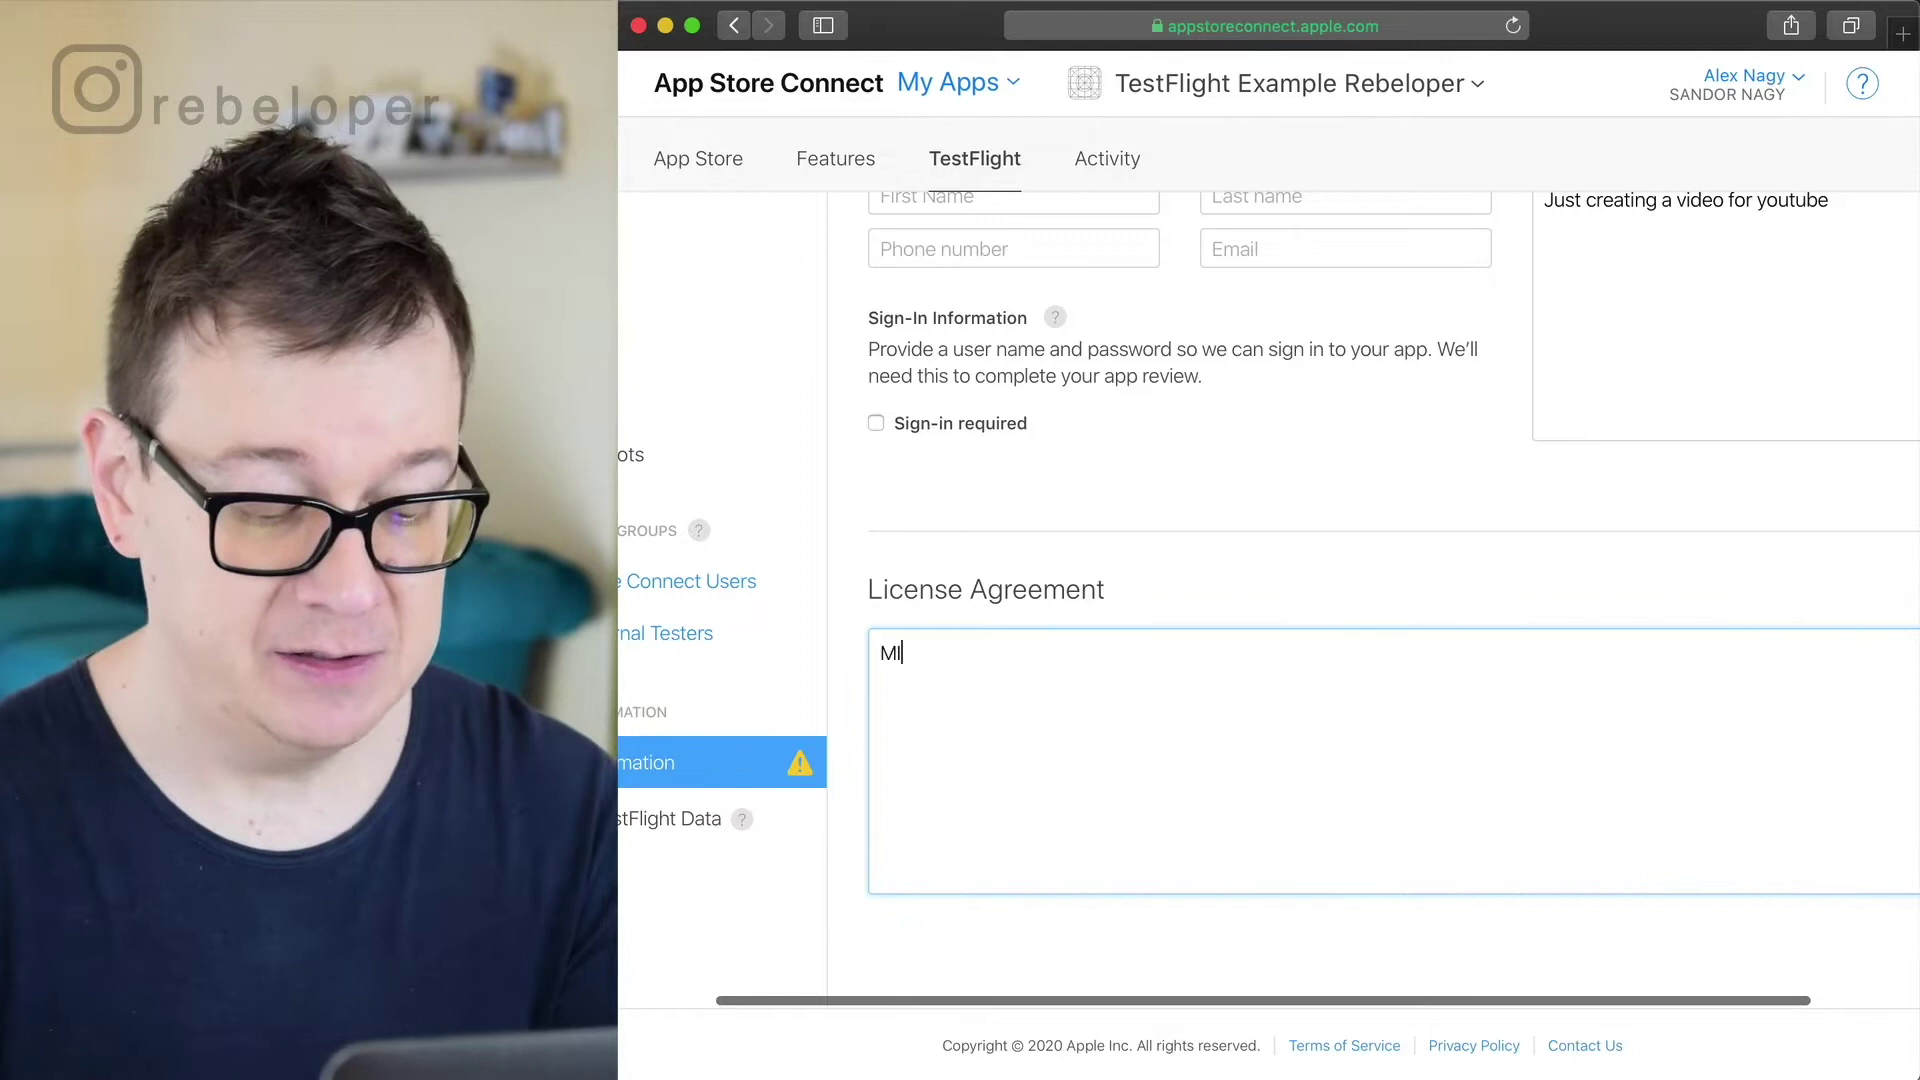
left_click(852, 627)
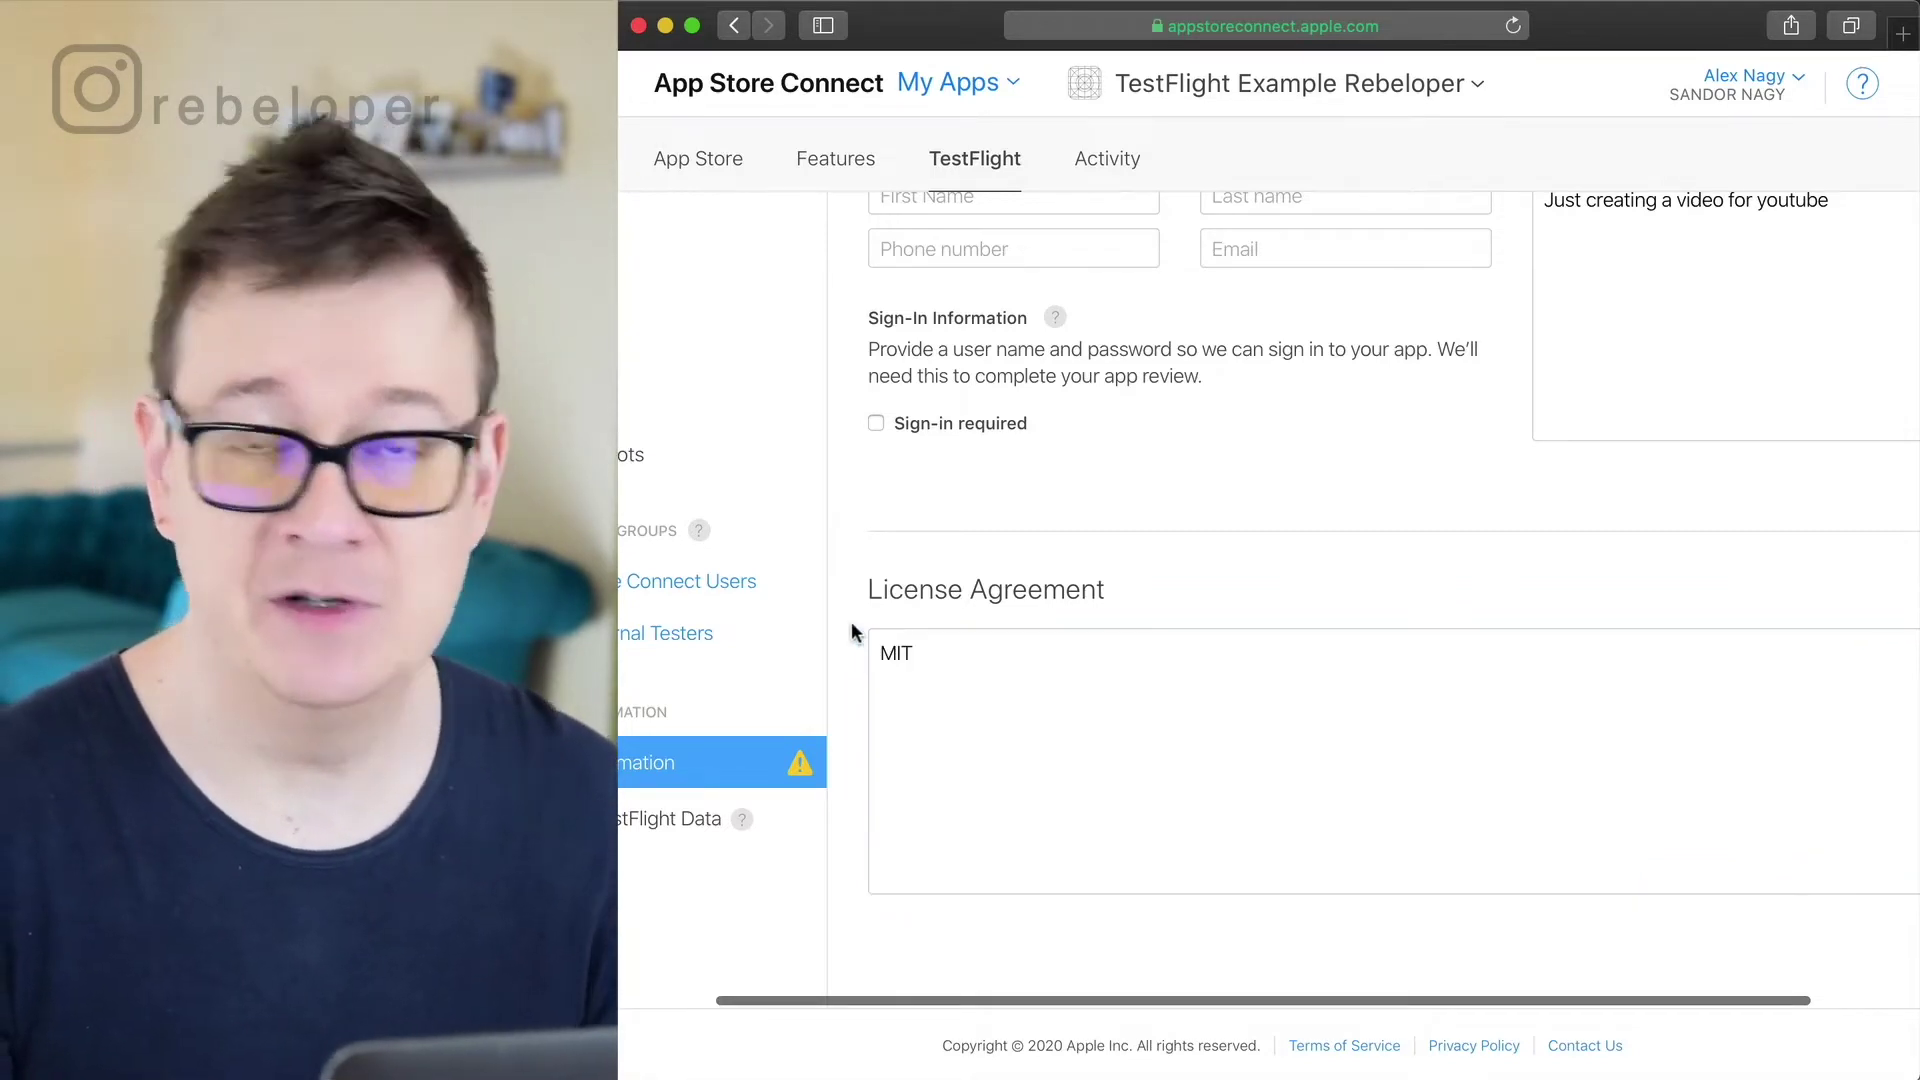
scroll(852, 631, "up", 3)
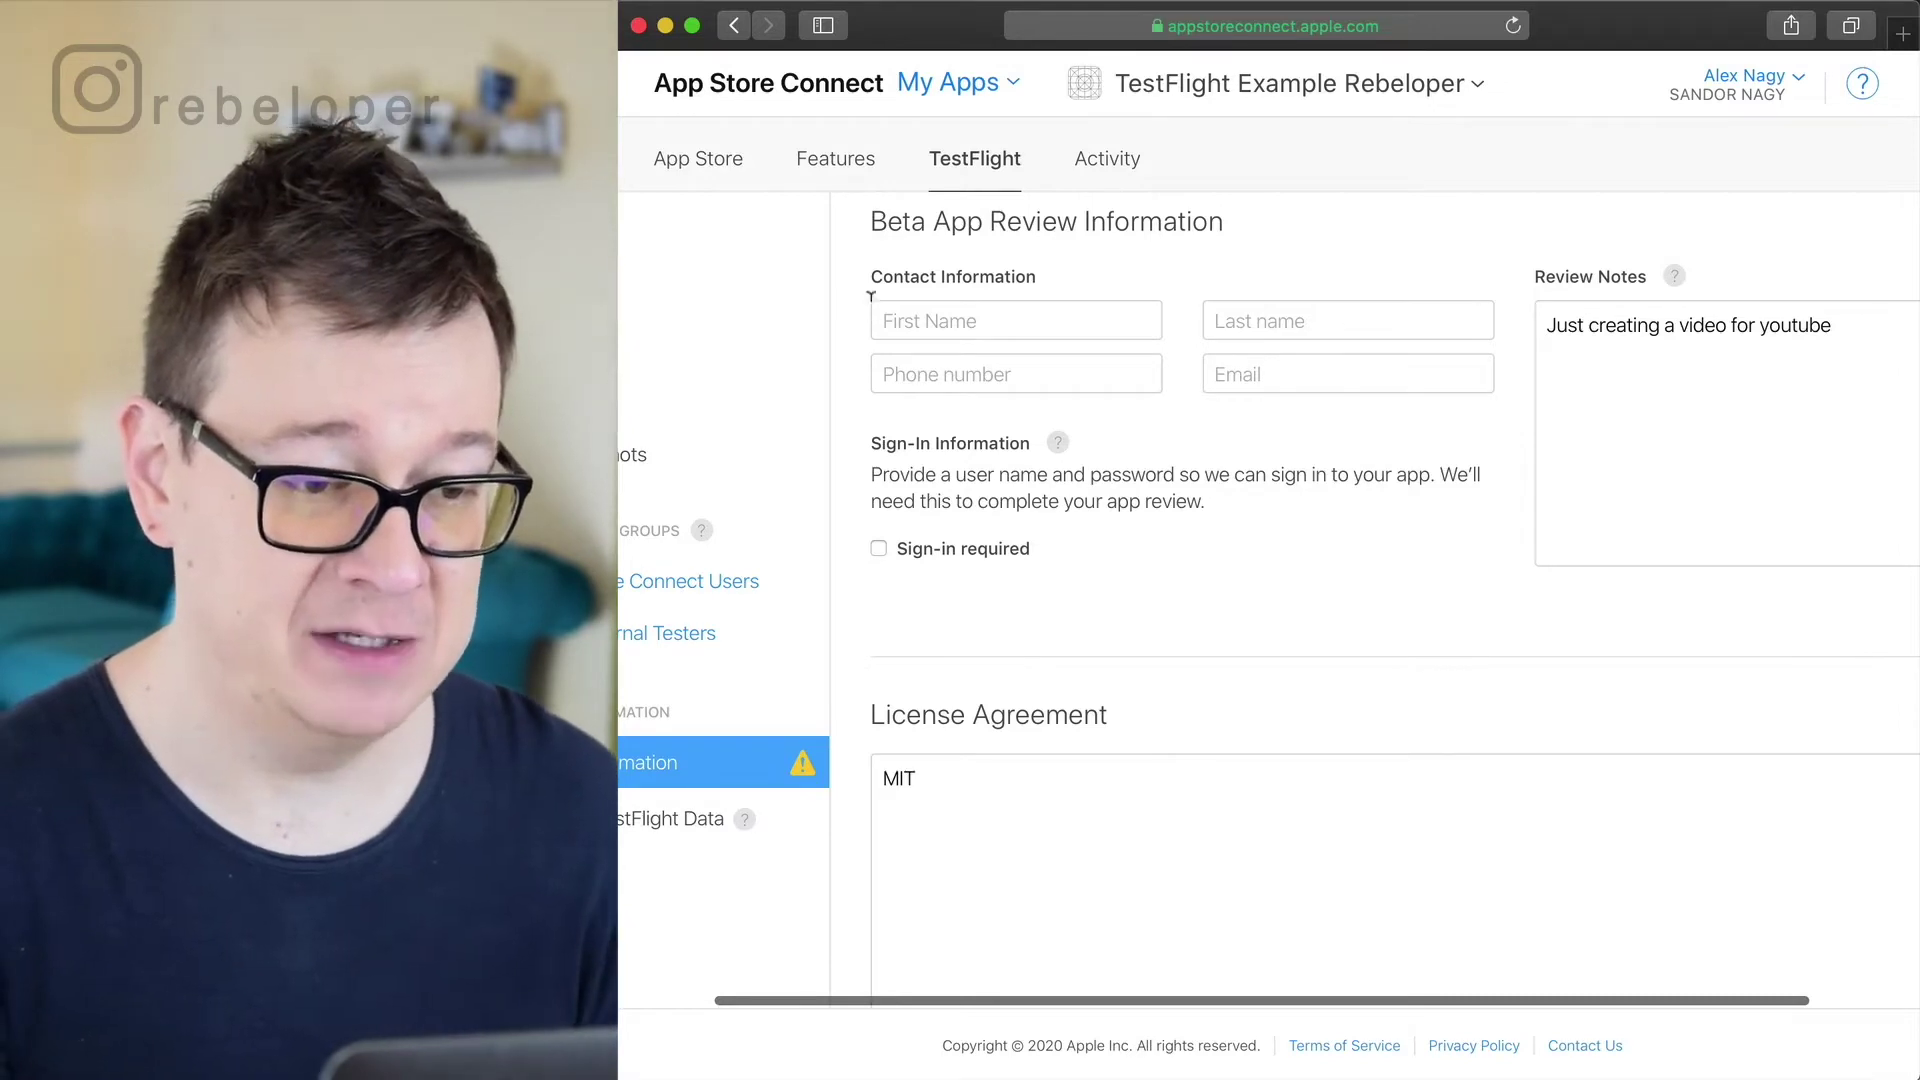
scroll(1519, 418, "up", 5)
scroll(1519, 422, "right", 3)
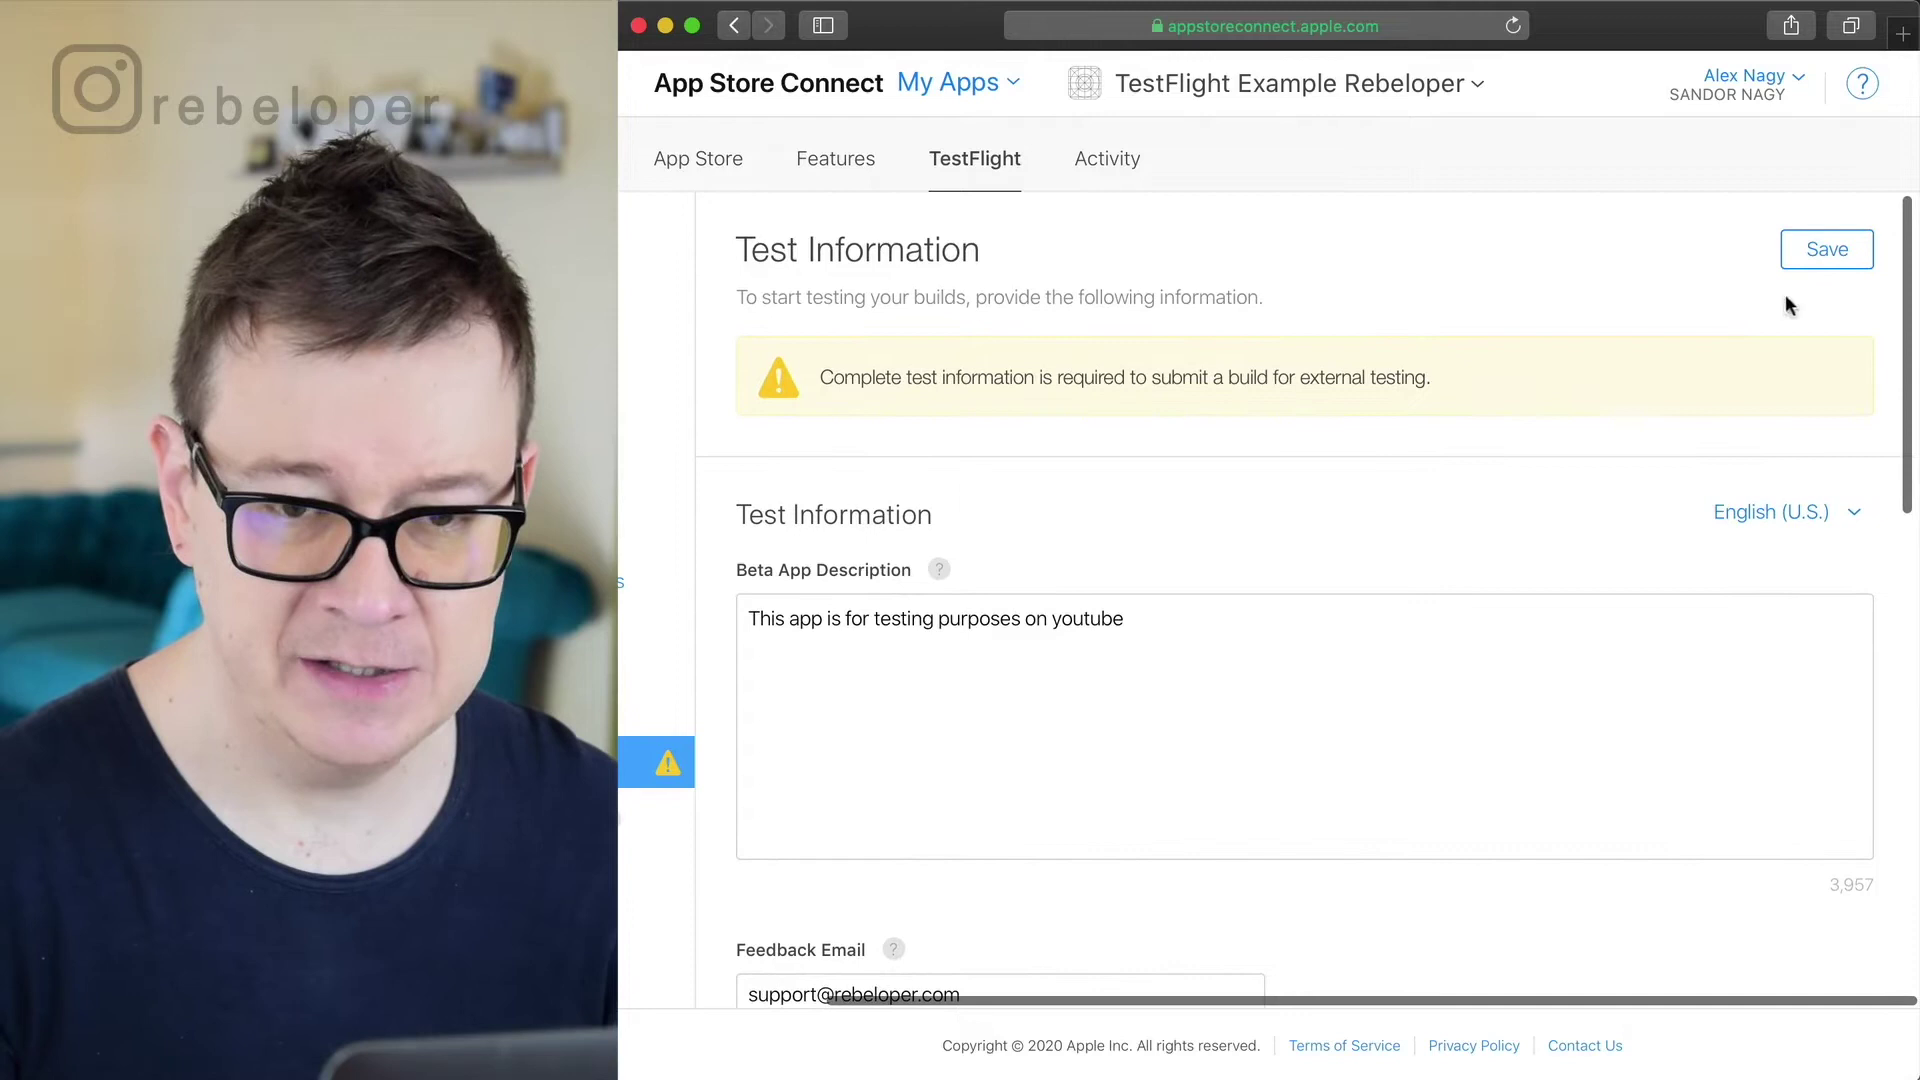
Save the test information and go to the iOS builds list under TestFlight
left_click(1826, 254)
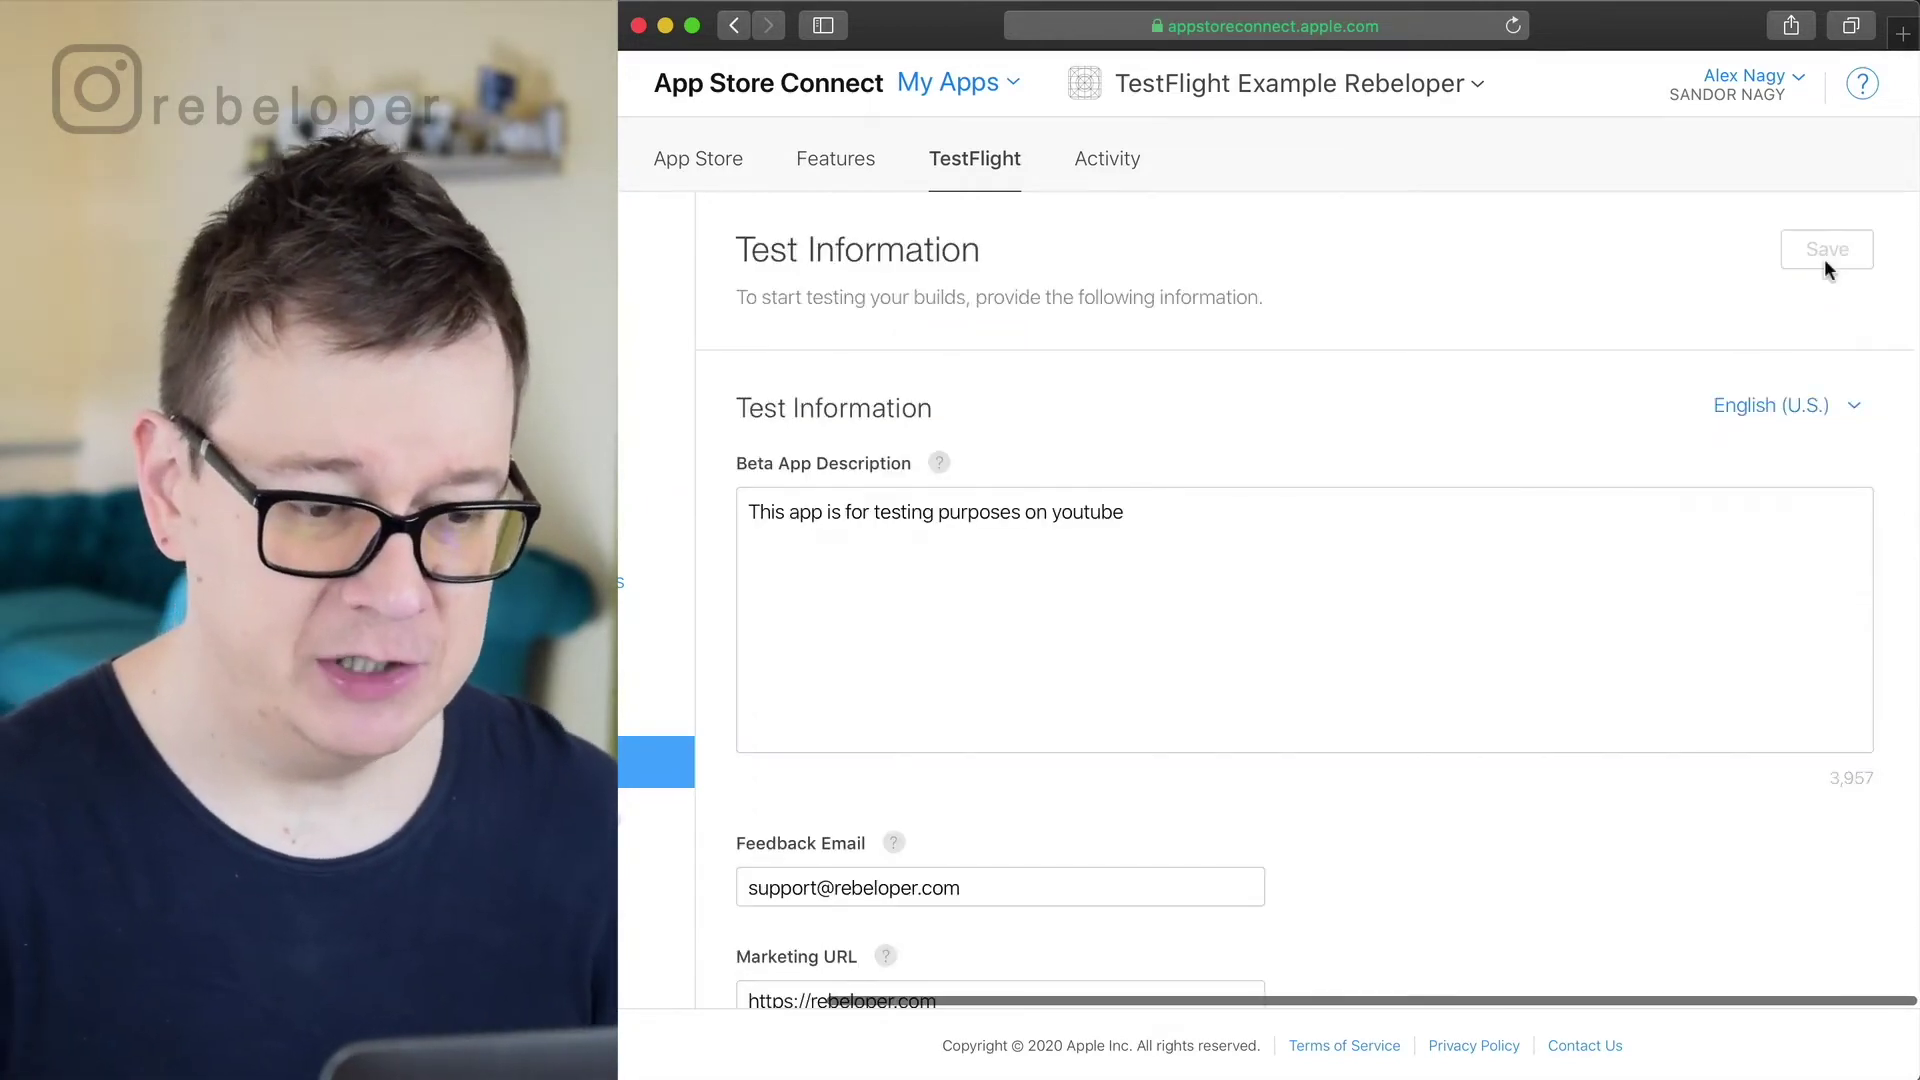
scroll(1823, 268, "left", 5)
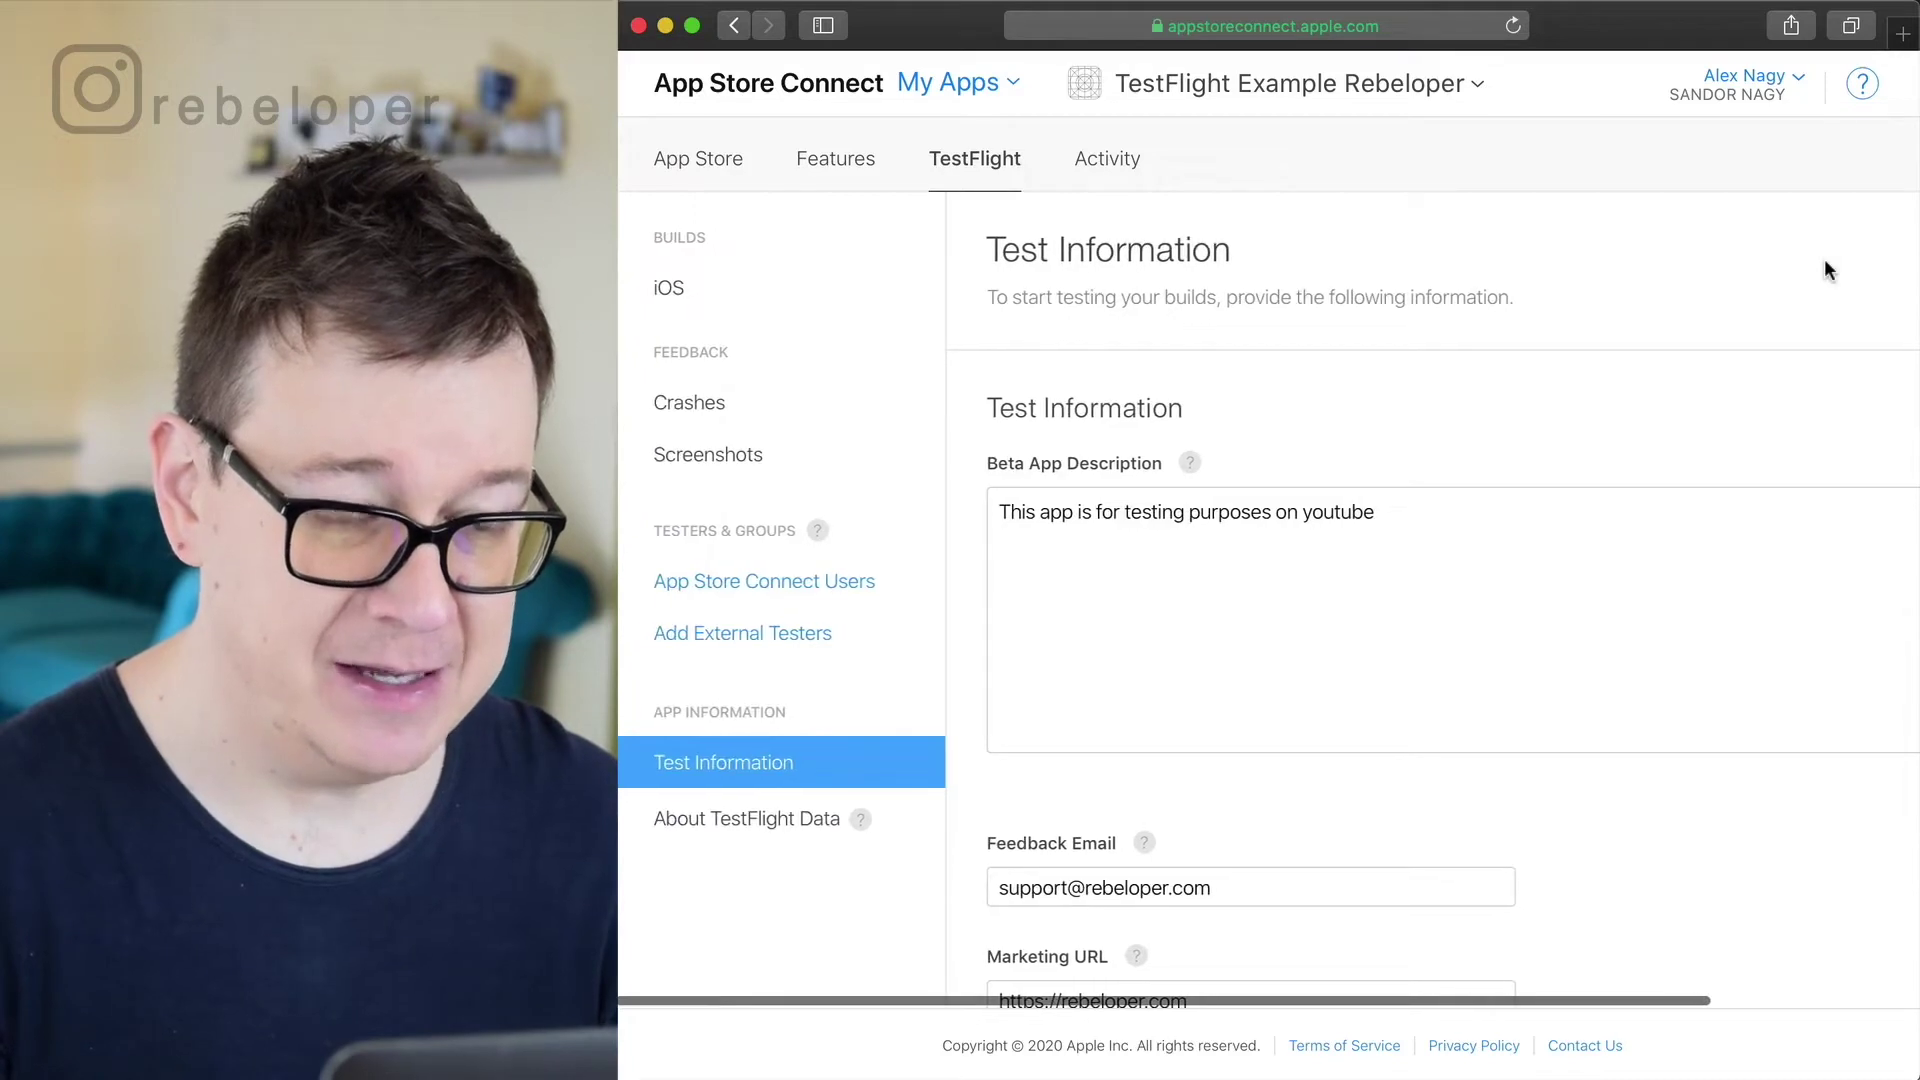
left_click(668, 290)
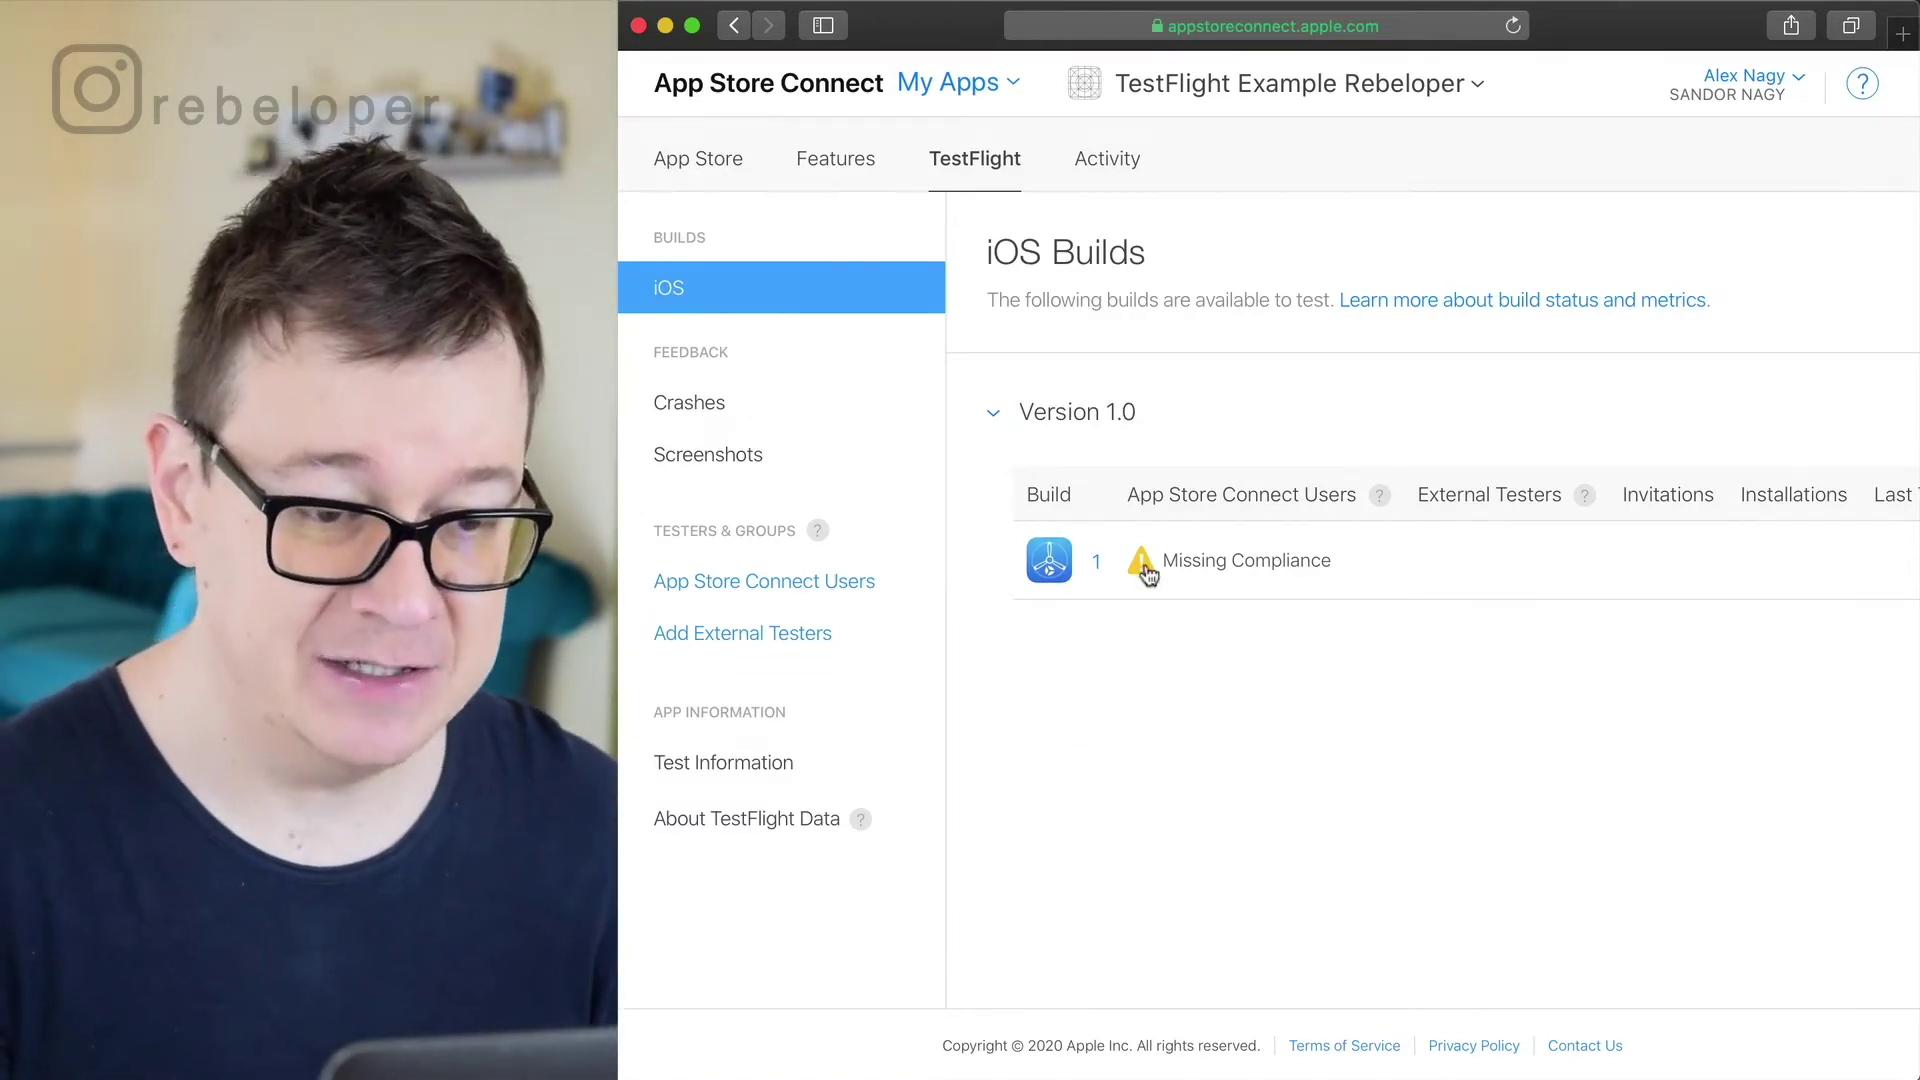
Declare no encryption for build 1's export compliance and start internal testing
mouse_move(1146, 571)
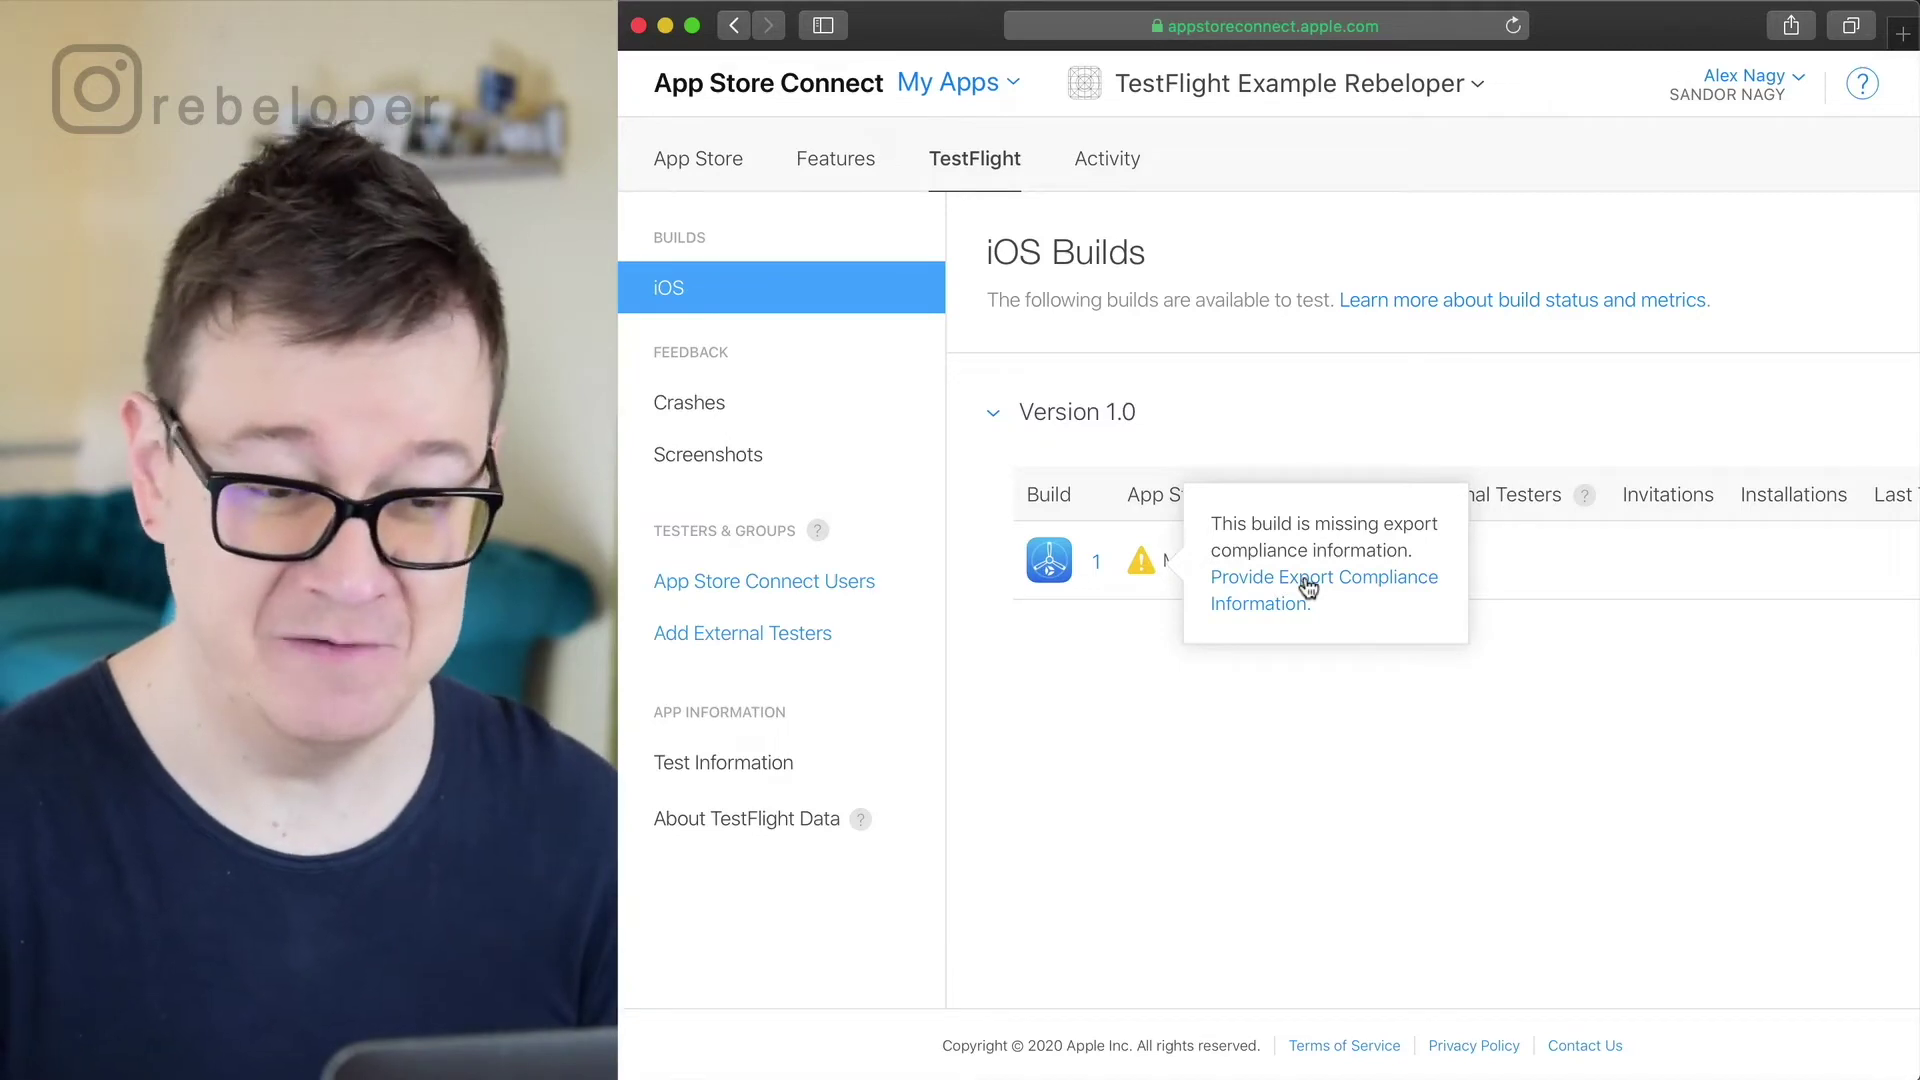
left_click(1305, 580)
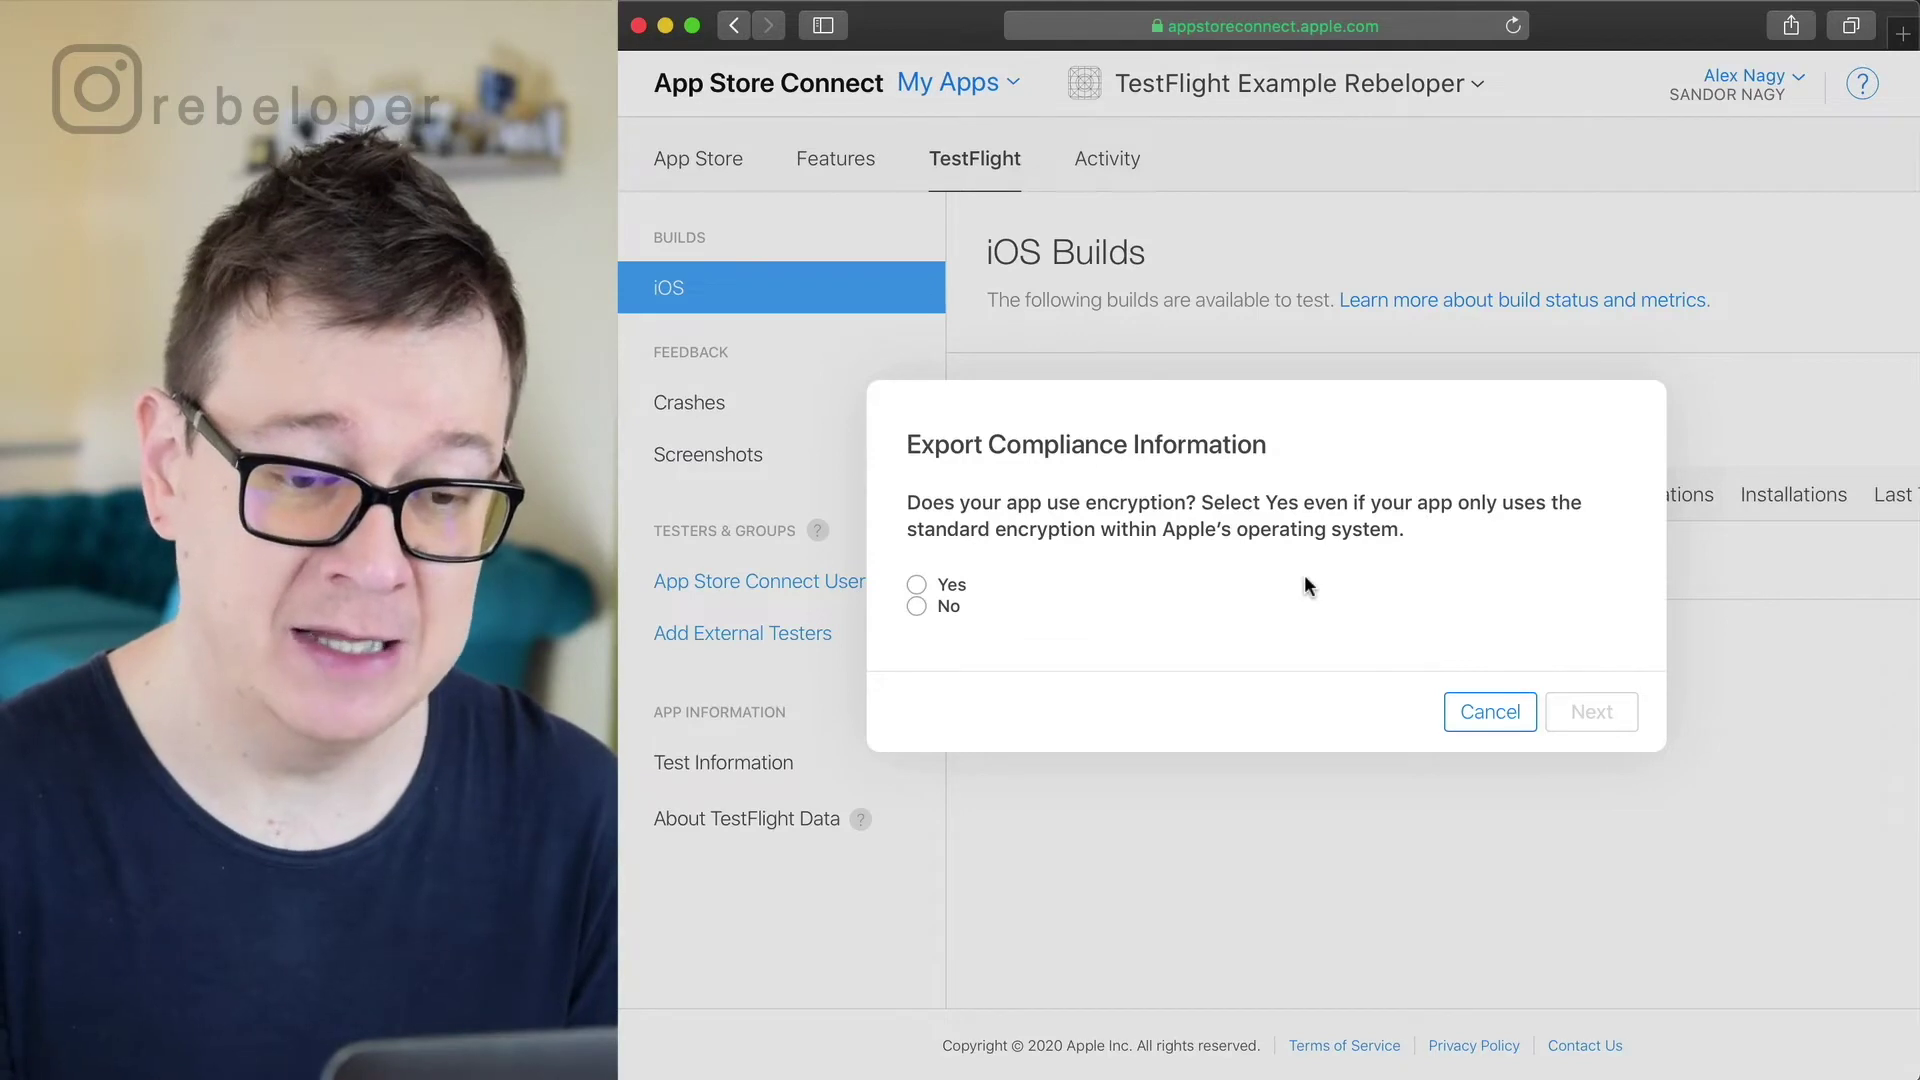
left_click(916, 607)
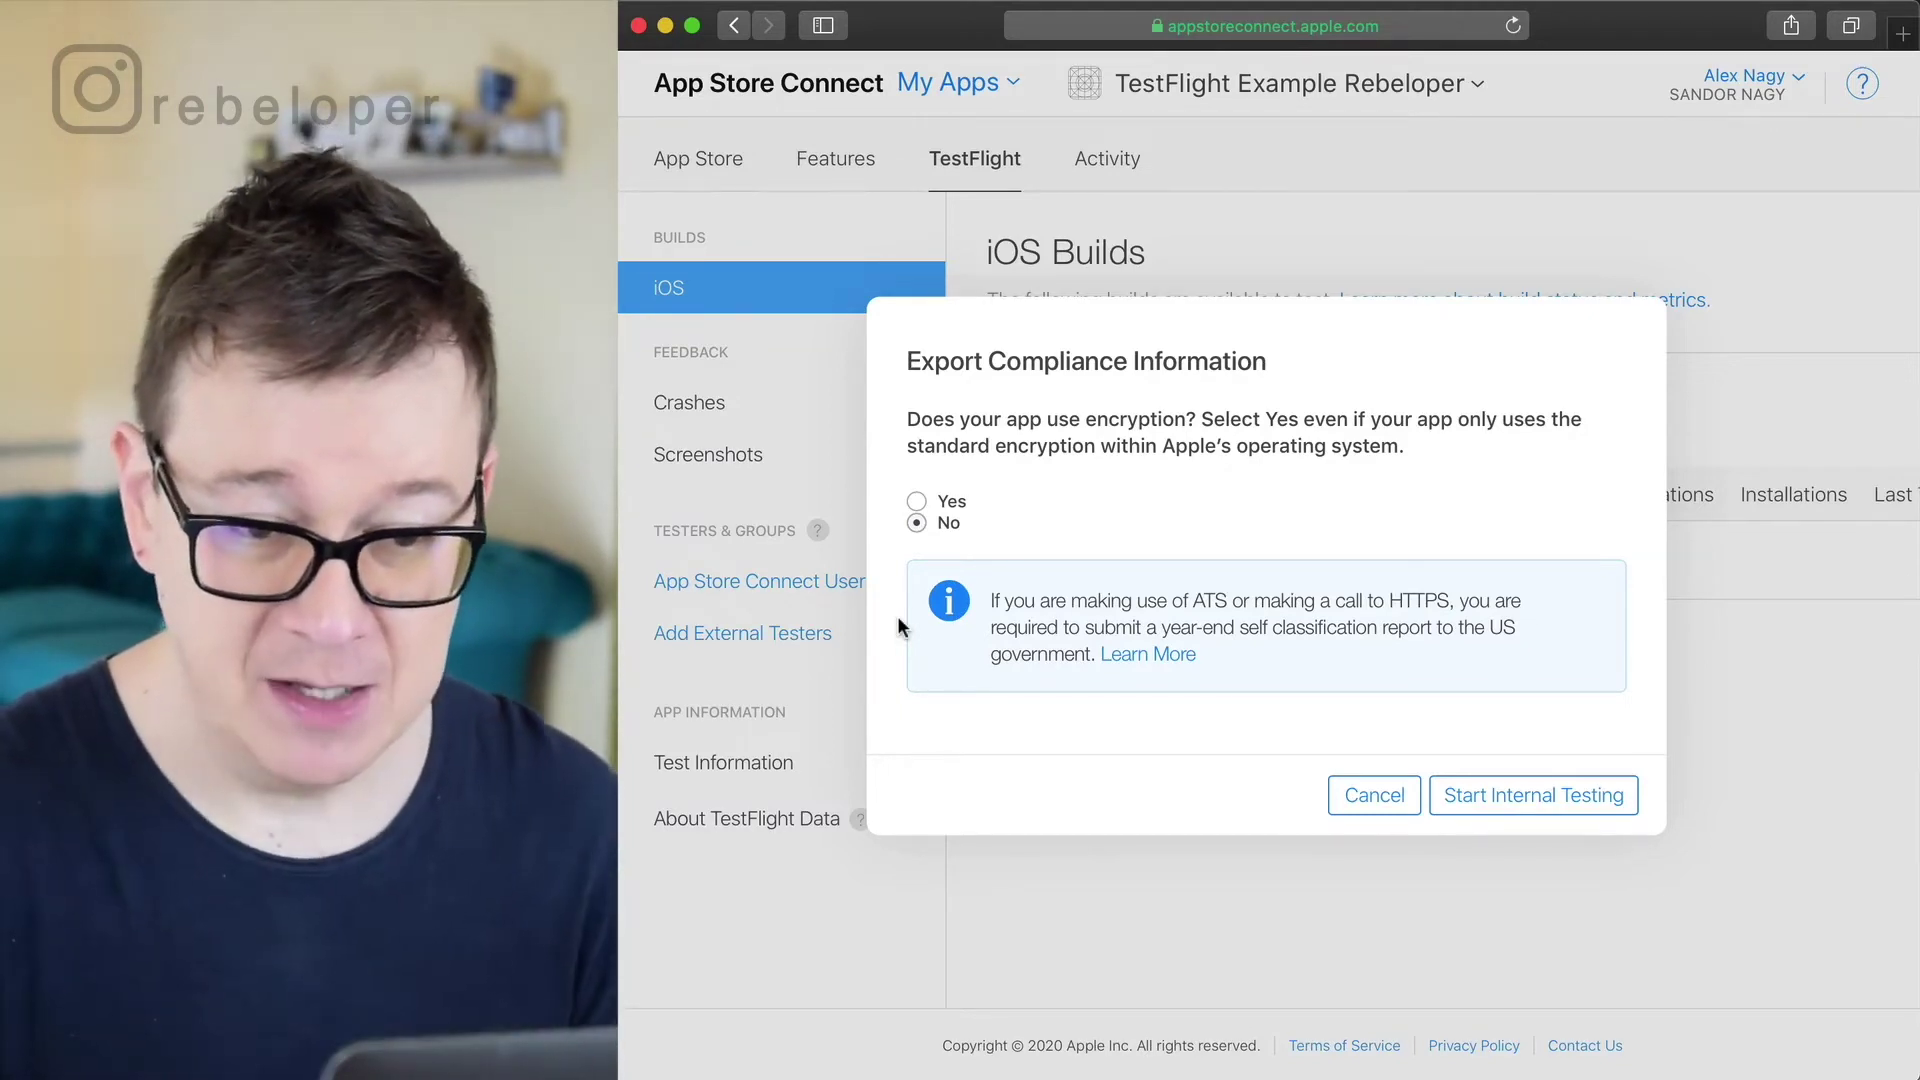
left_click(1522, 808)
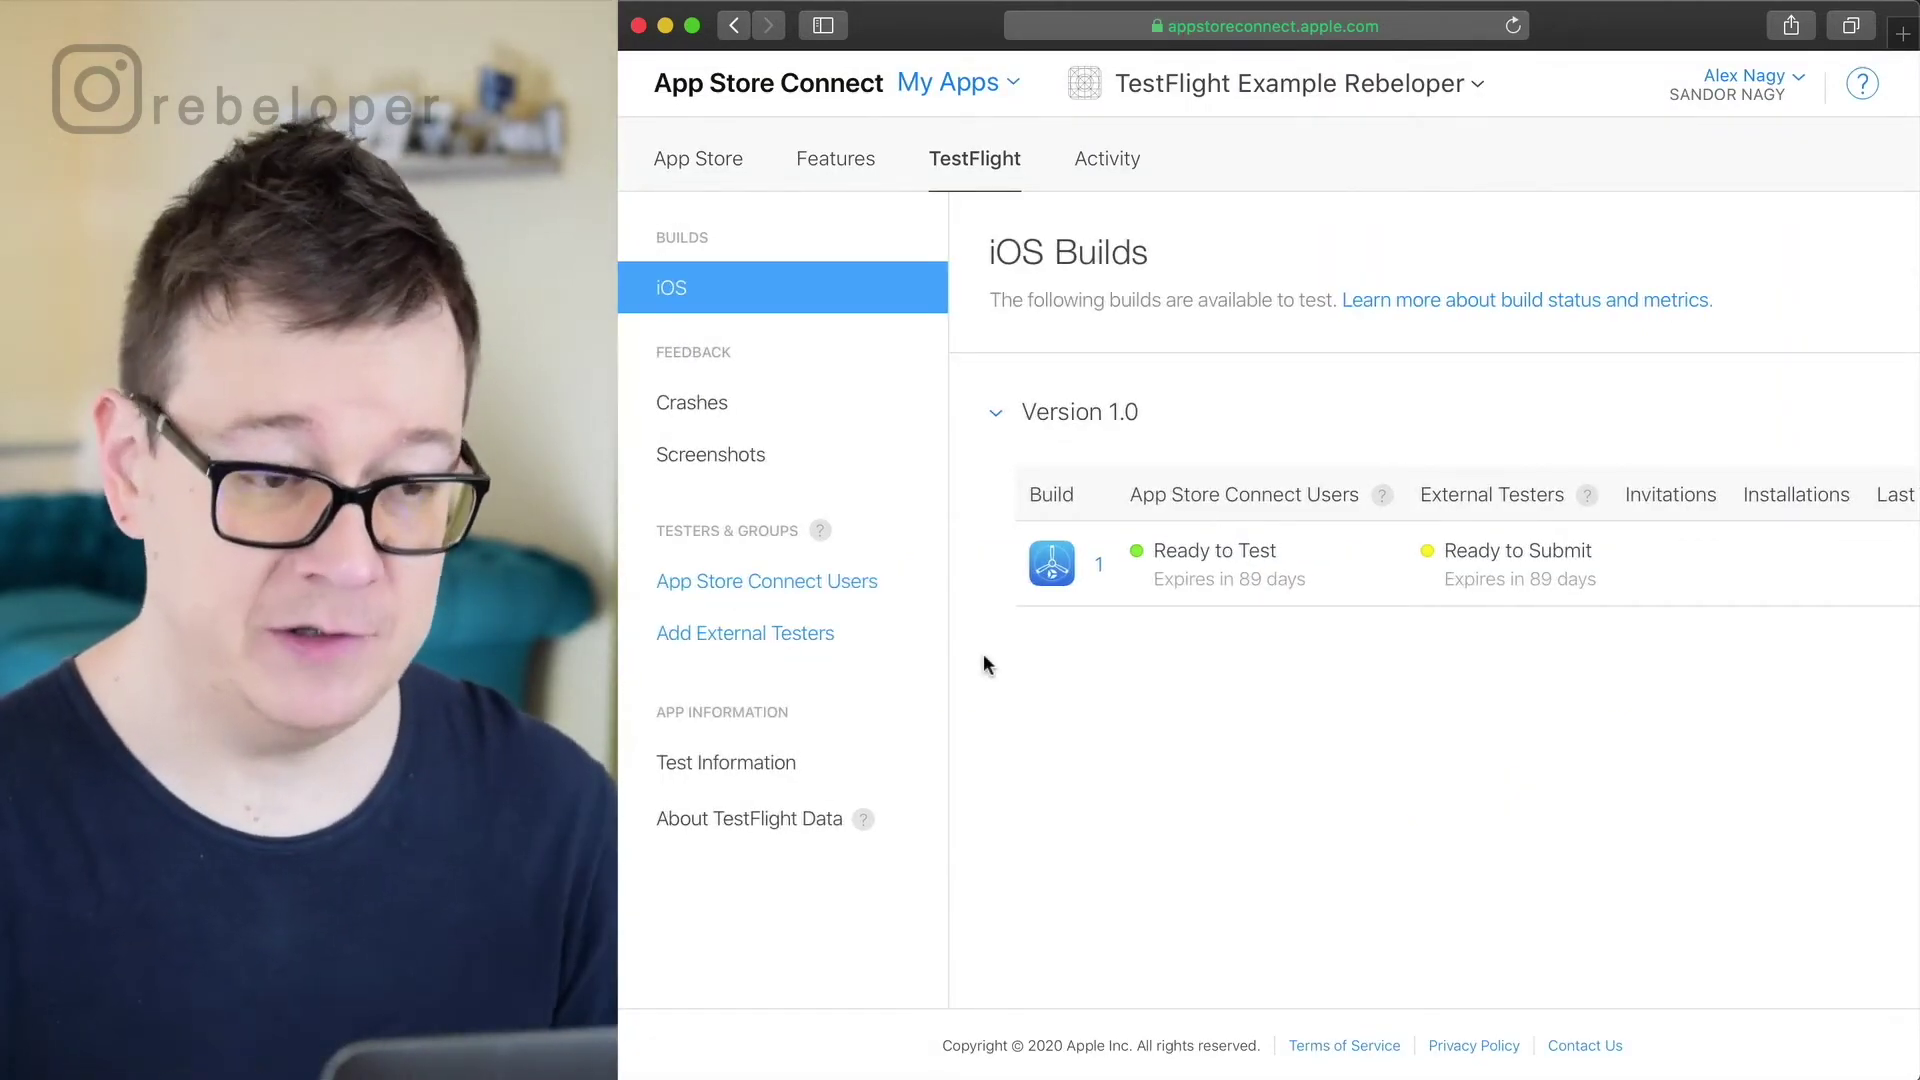
Add both App Store Connect users as internal testers and confirm the Testers Added dialog
left_click(719, 590)
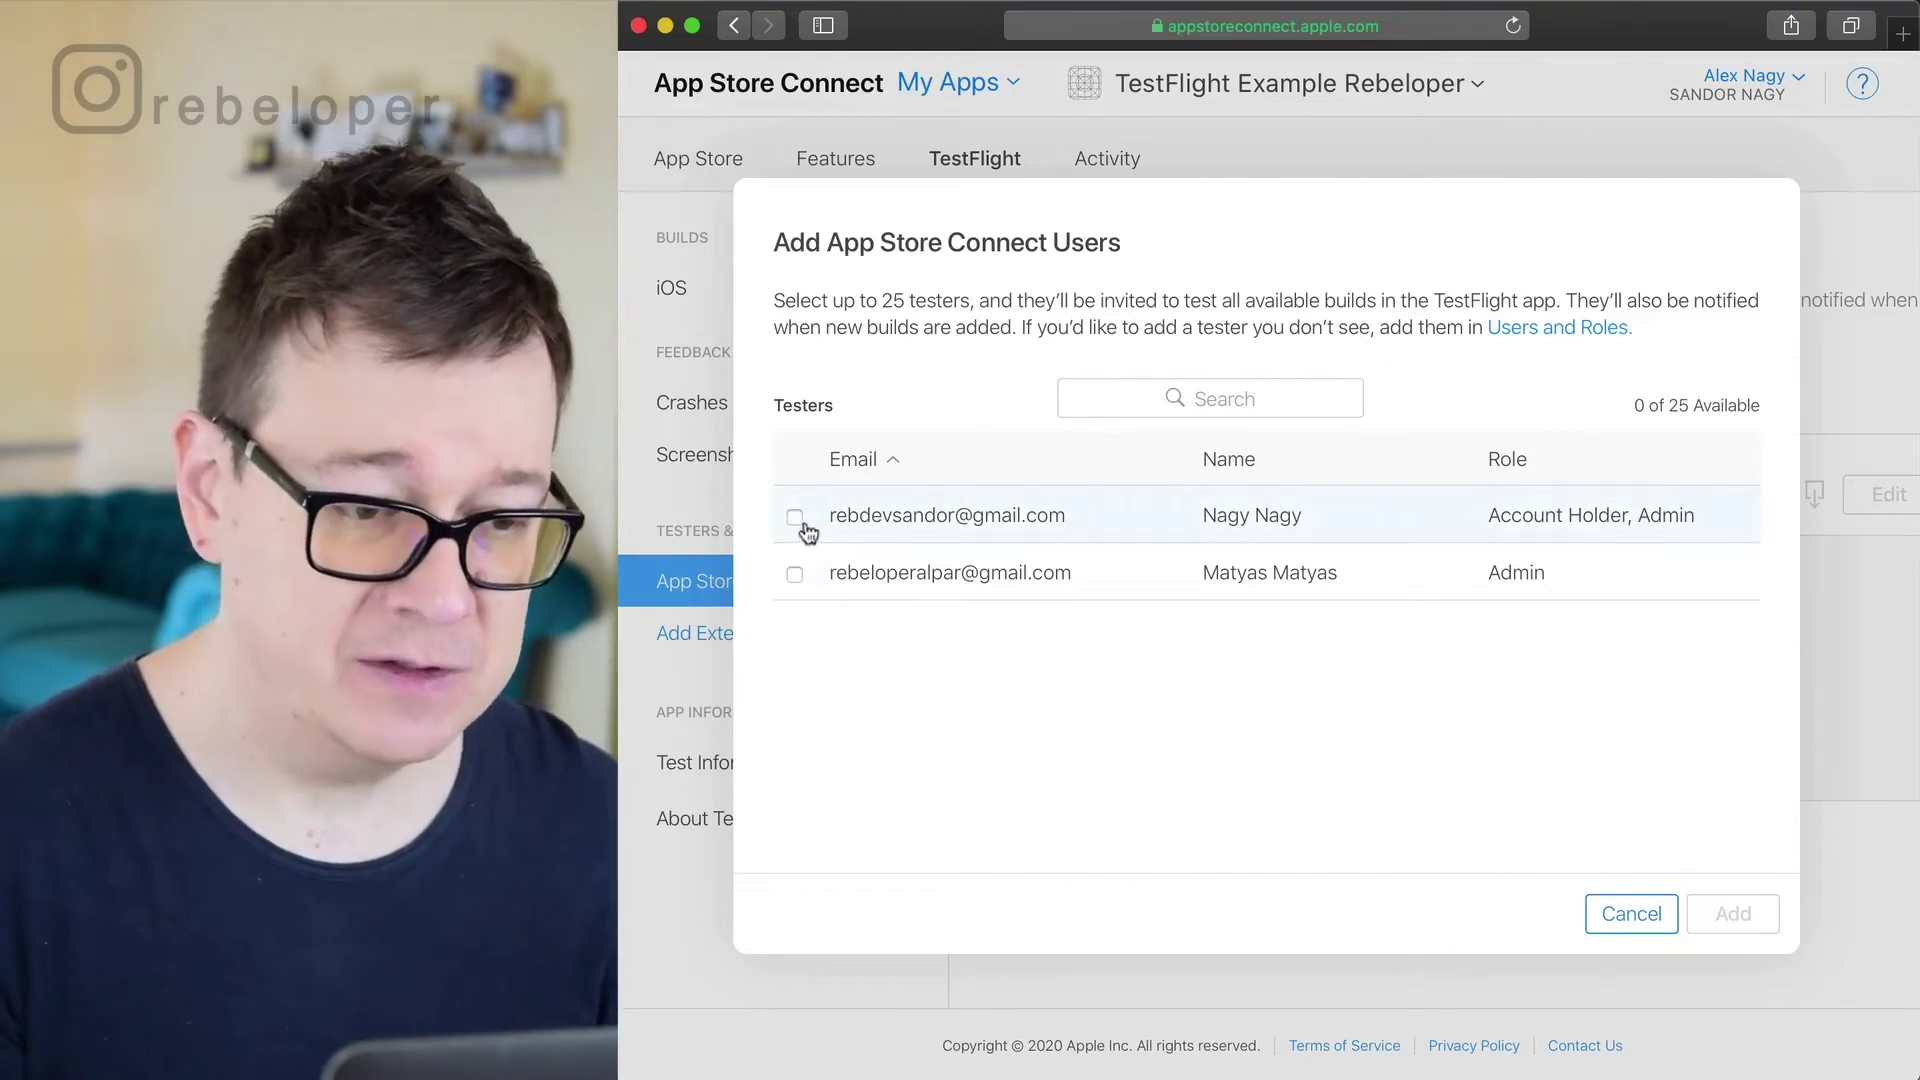
left_click(795, 517)
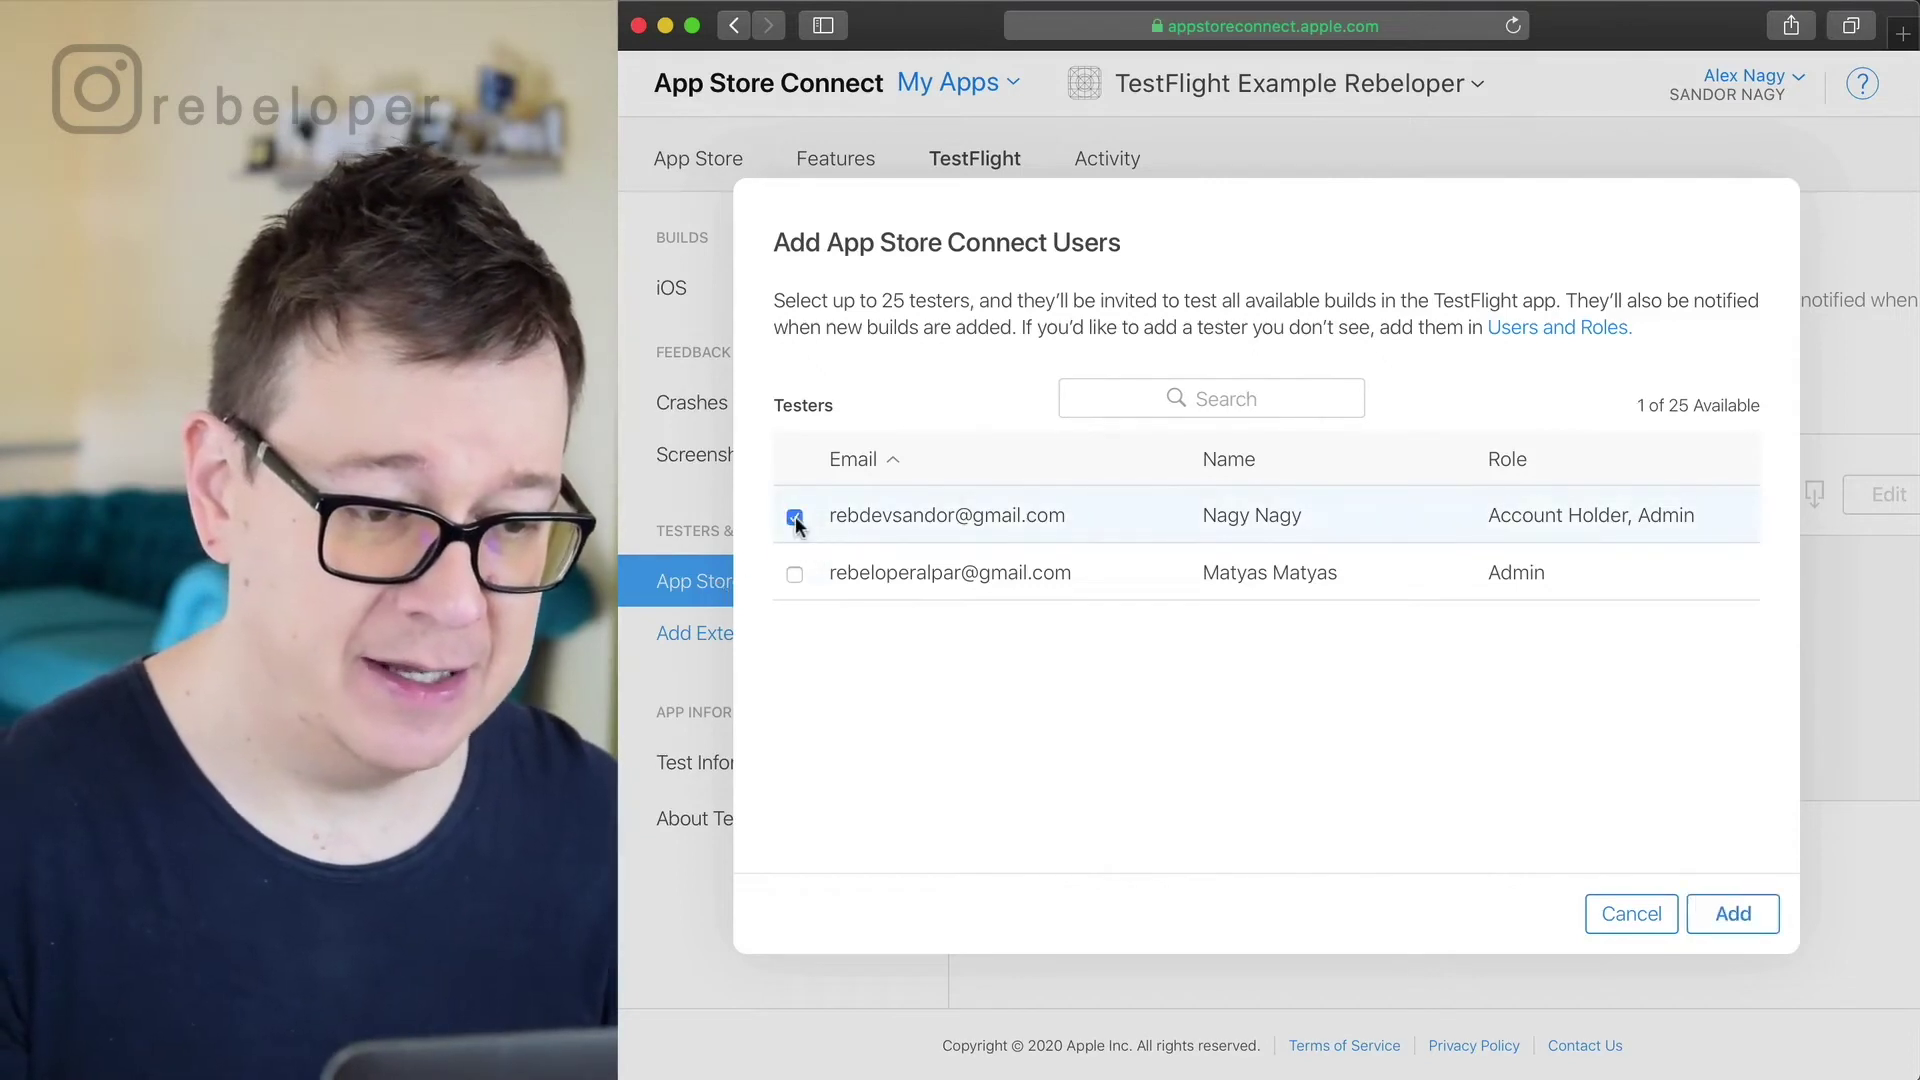
left_click(795, 572)
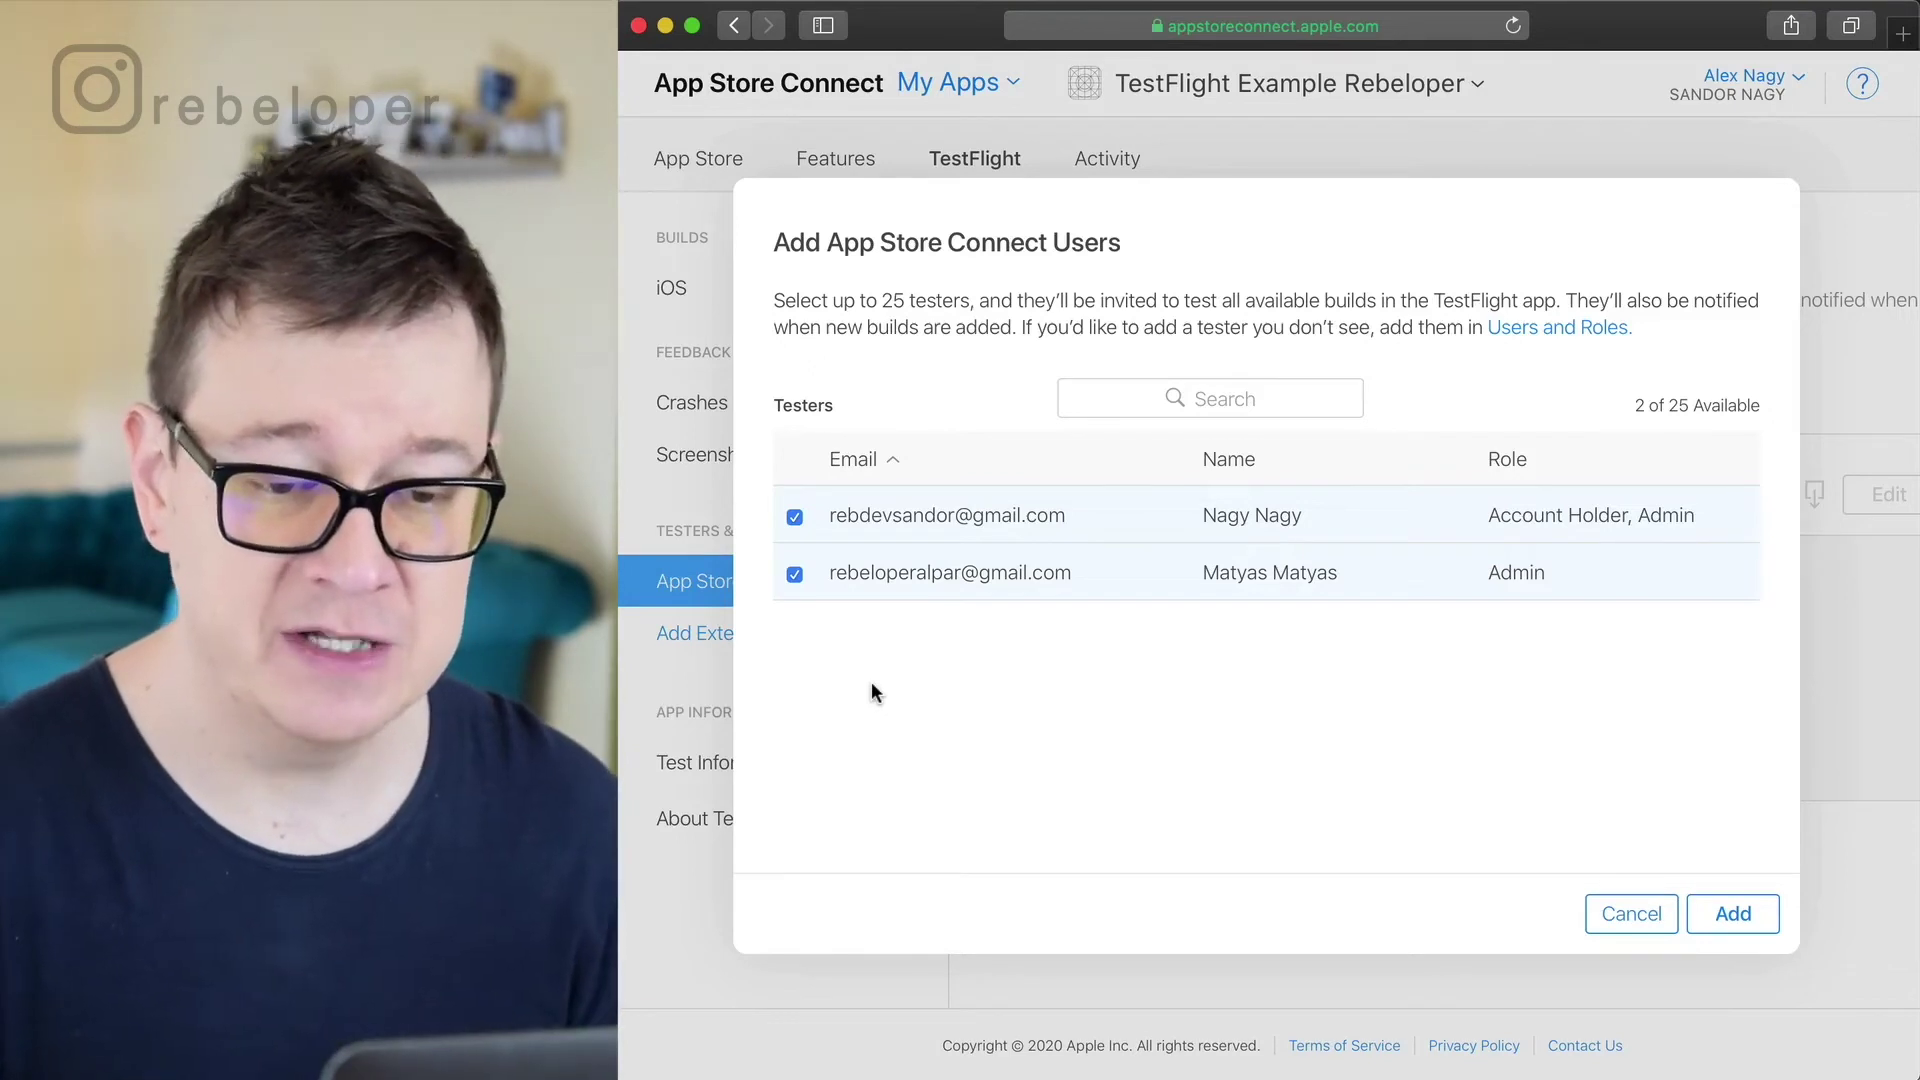
left_click(1738, 916)
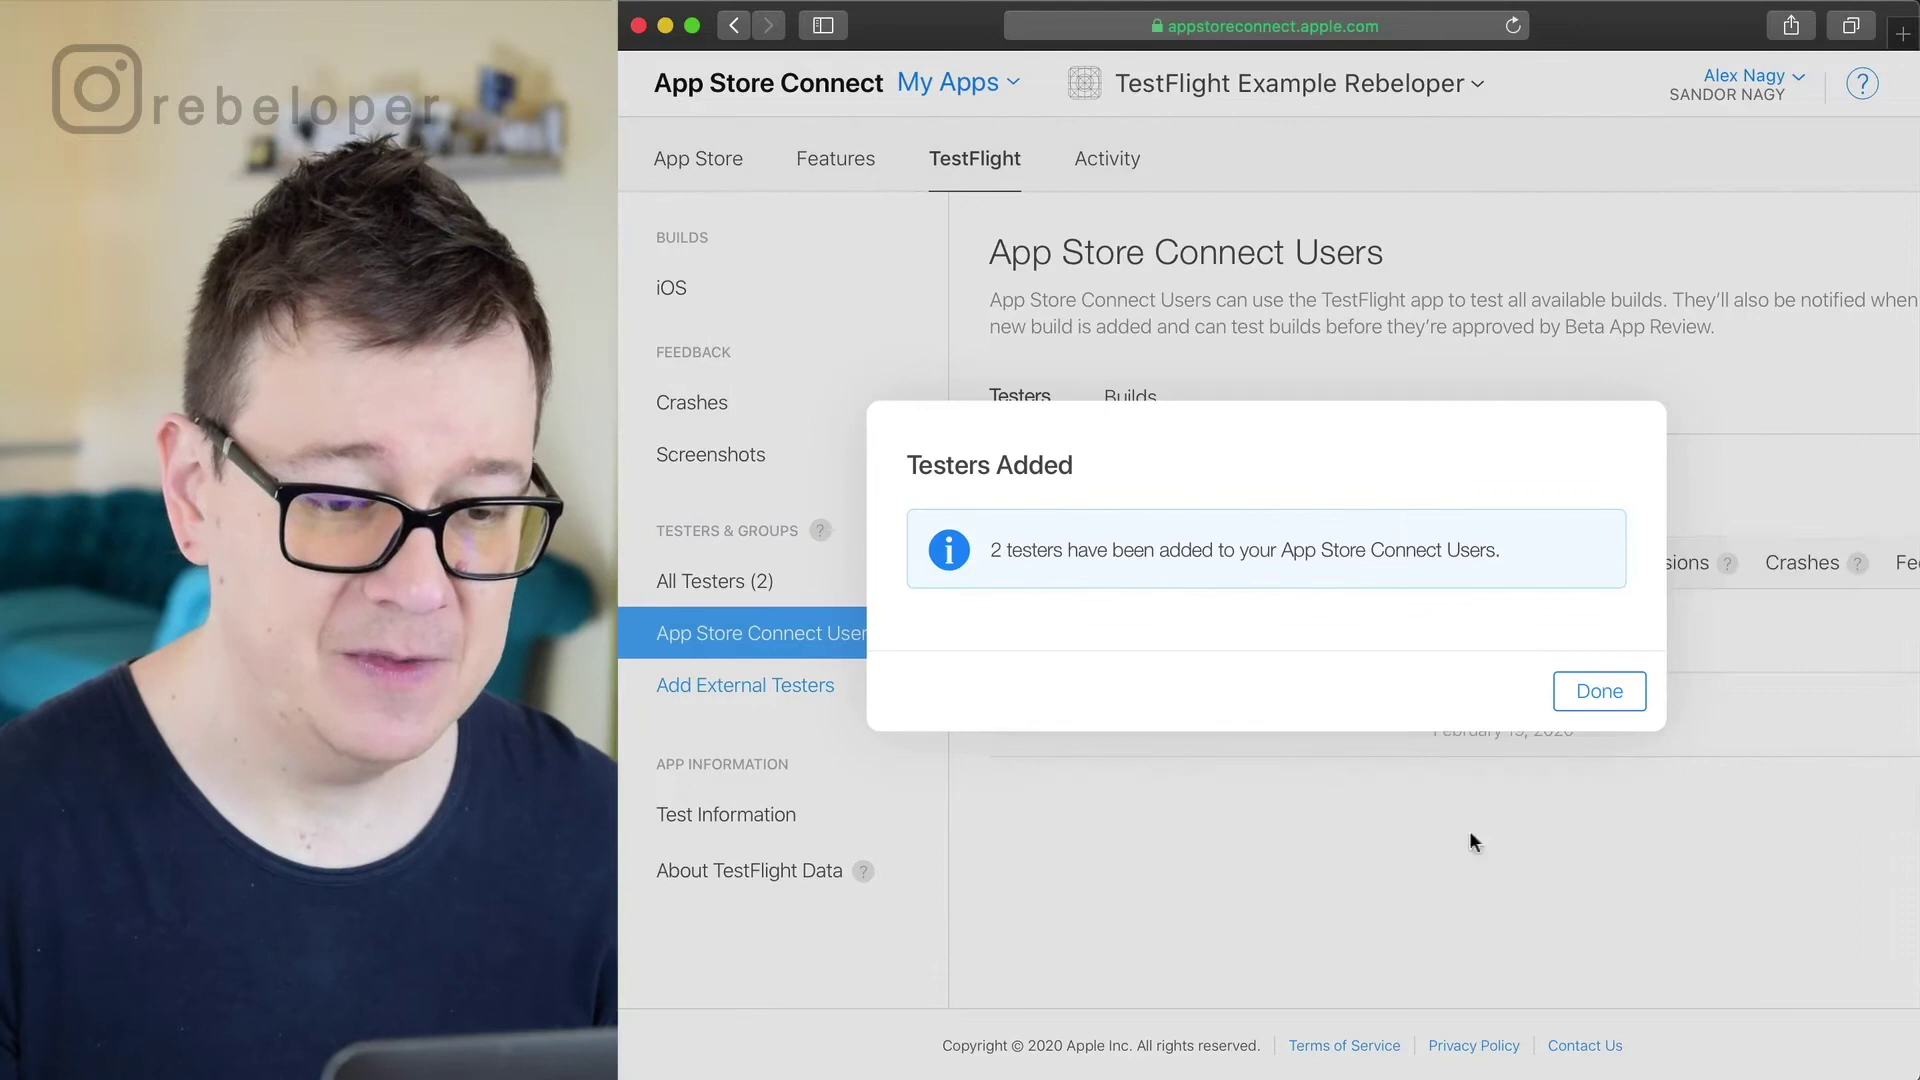
left_click(1598, 692)
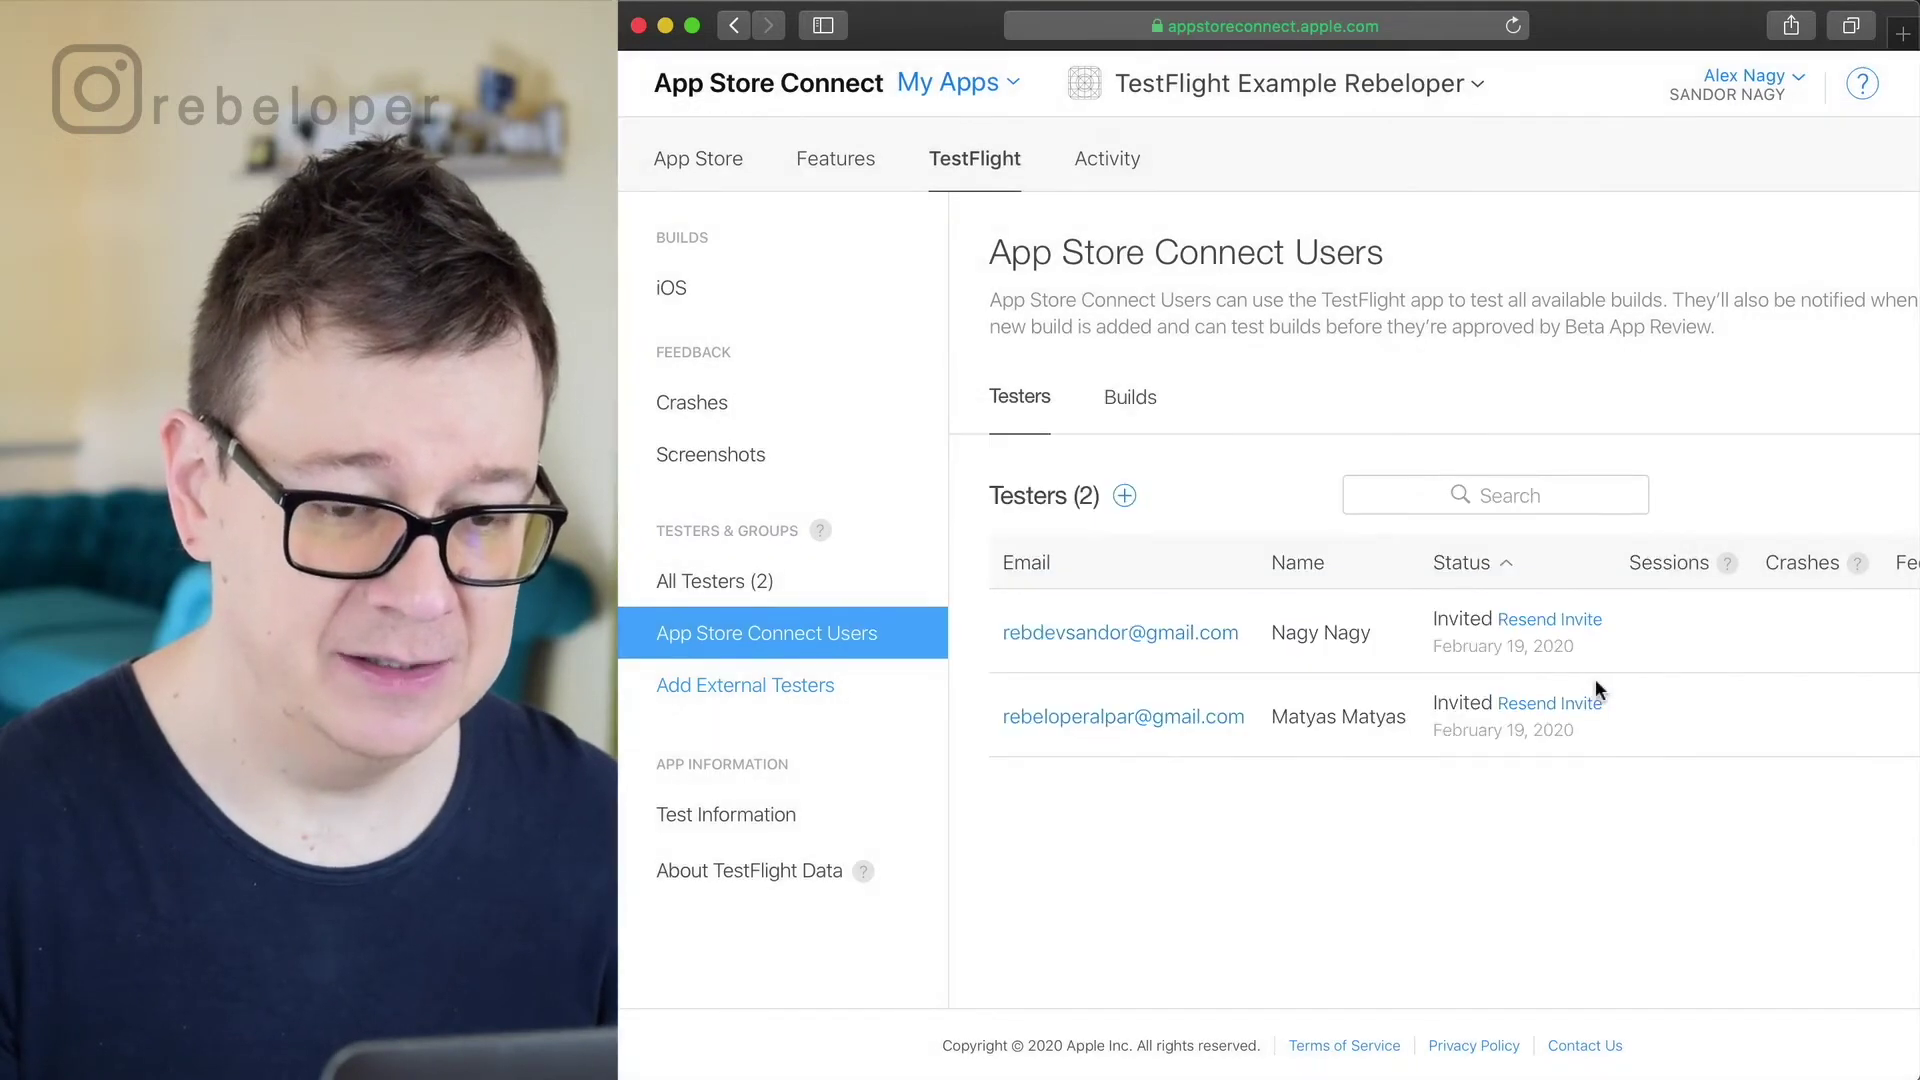
Check All Testers (2), return to App Store Connect Users, and view their Builds tab
left_click(723, 585)
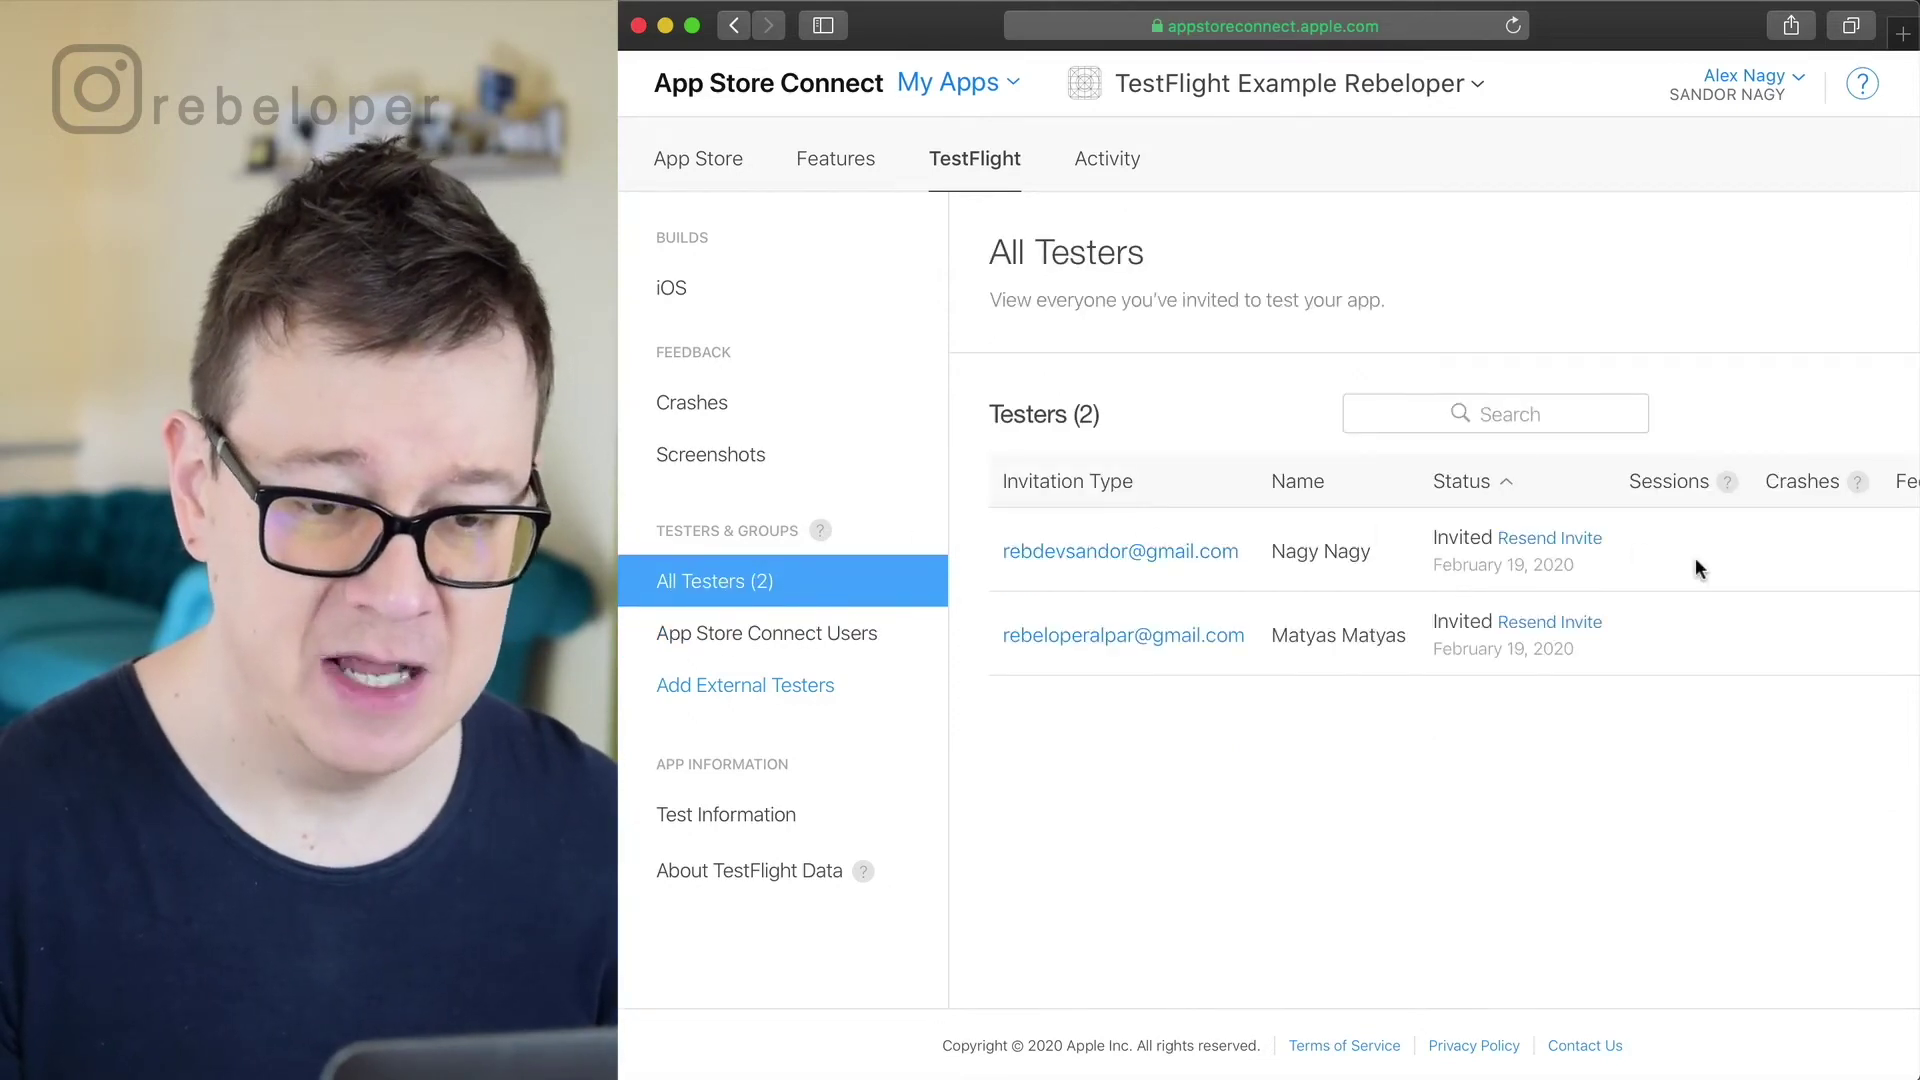
scroll(1696, 567, "right", 4)
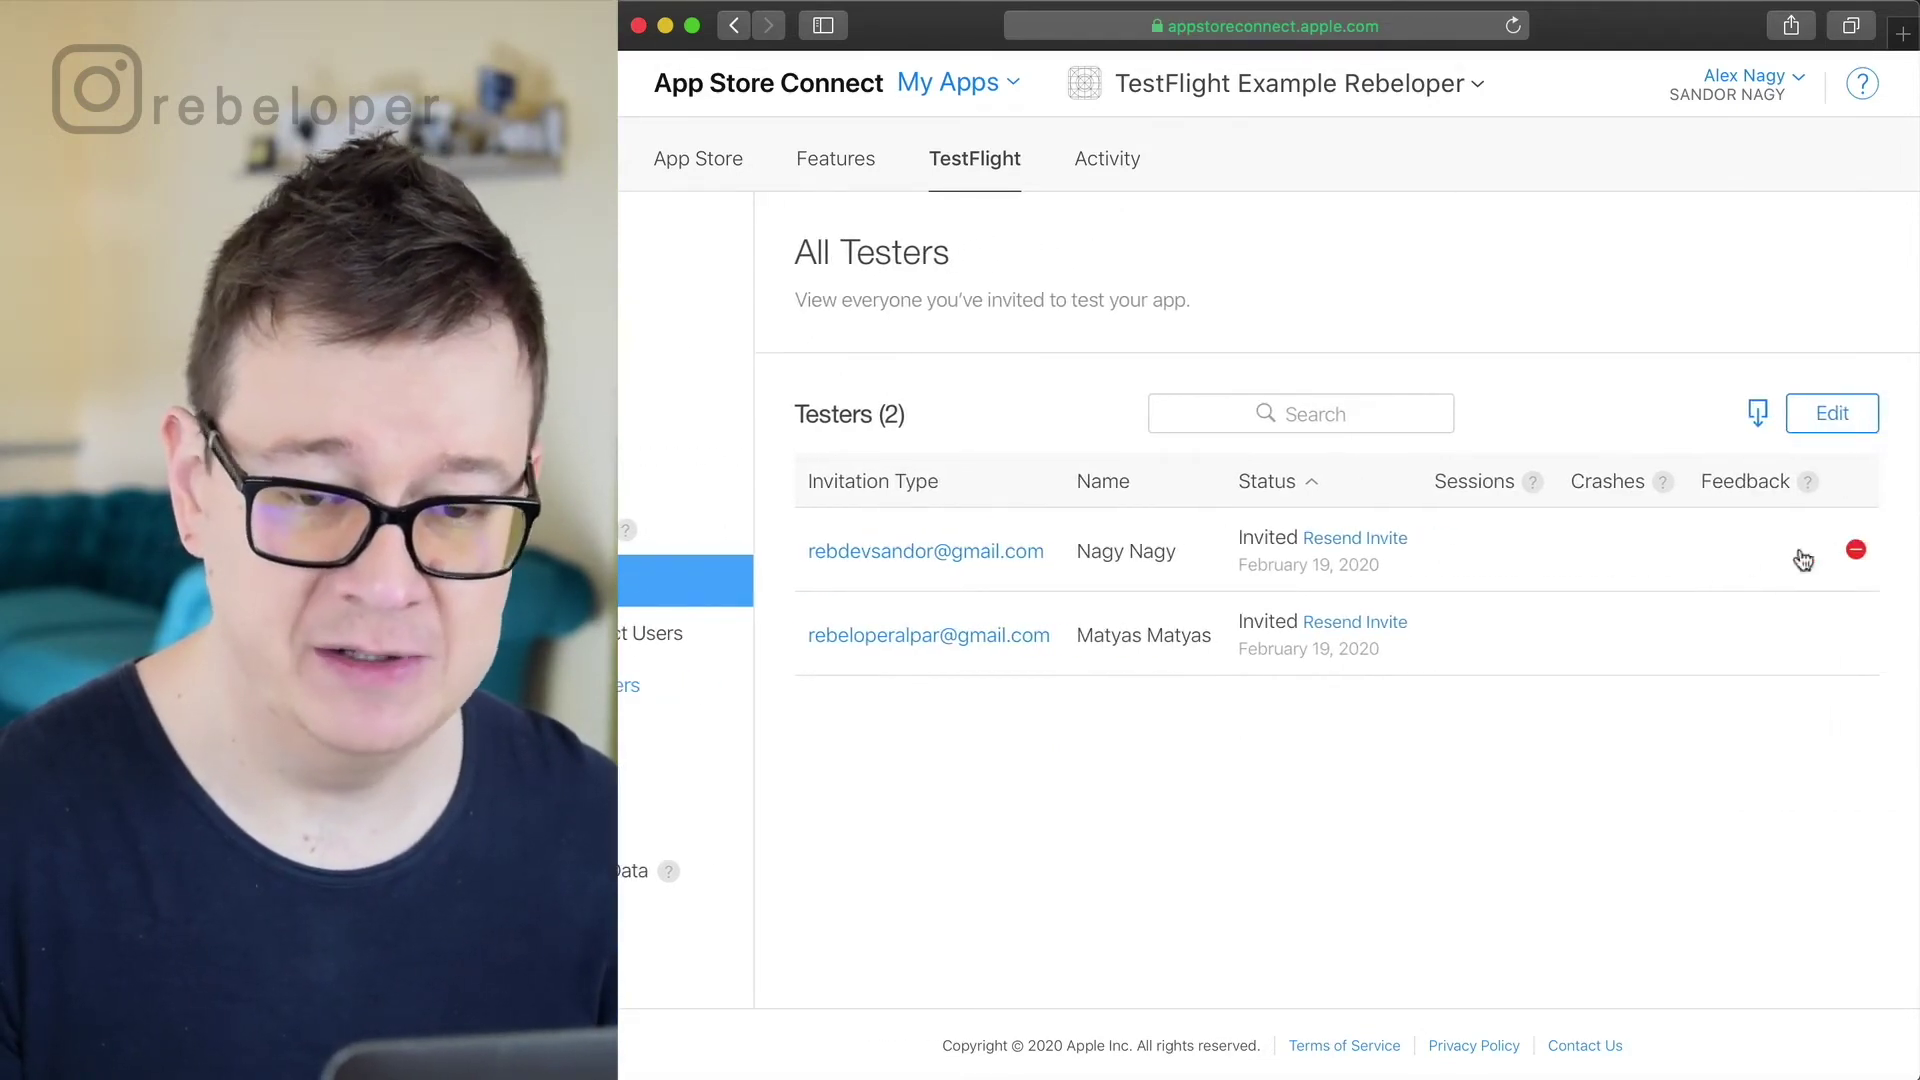
scroll(1663, 576, "left", 4)
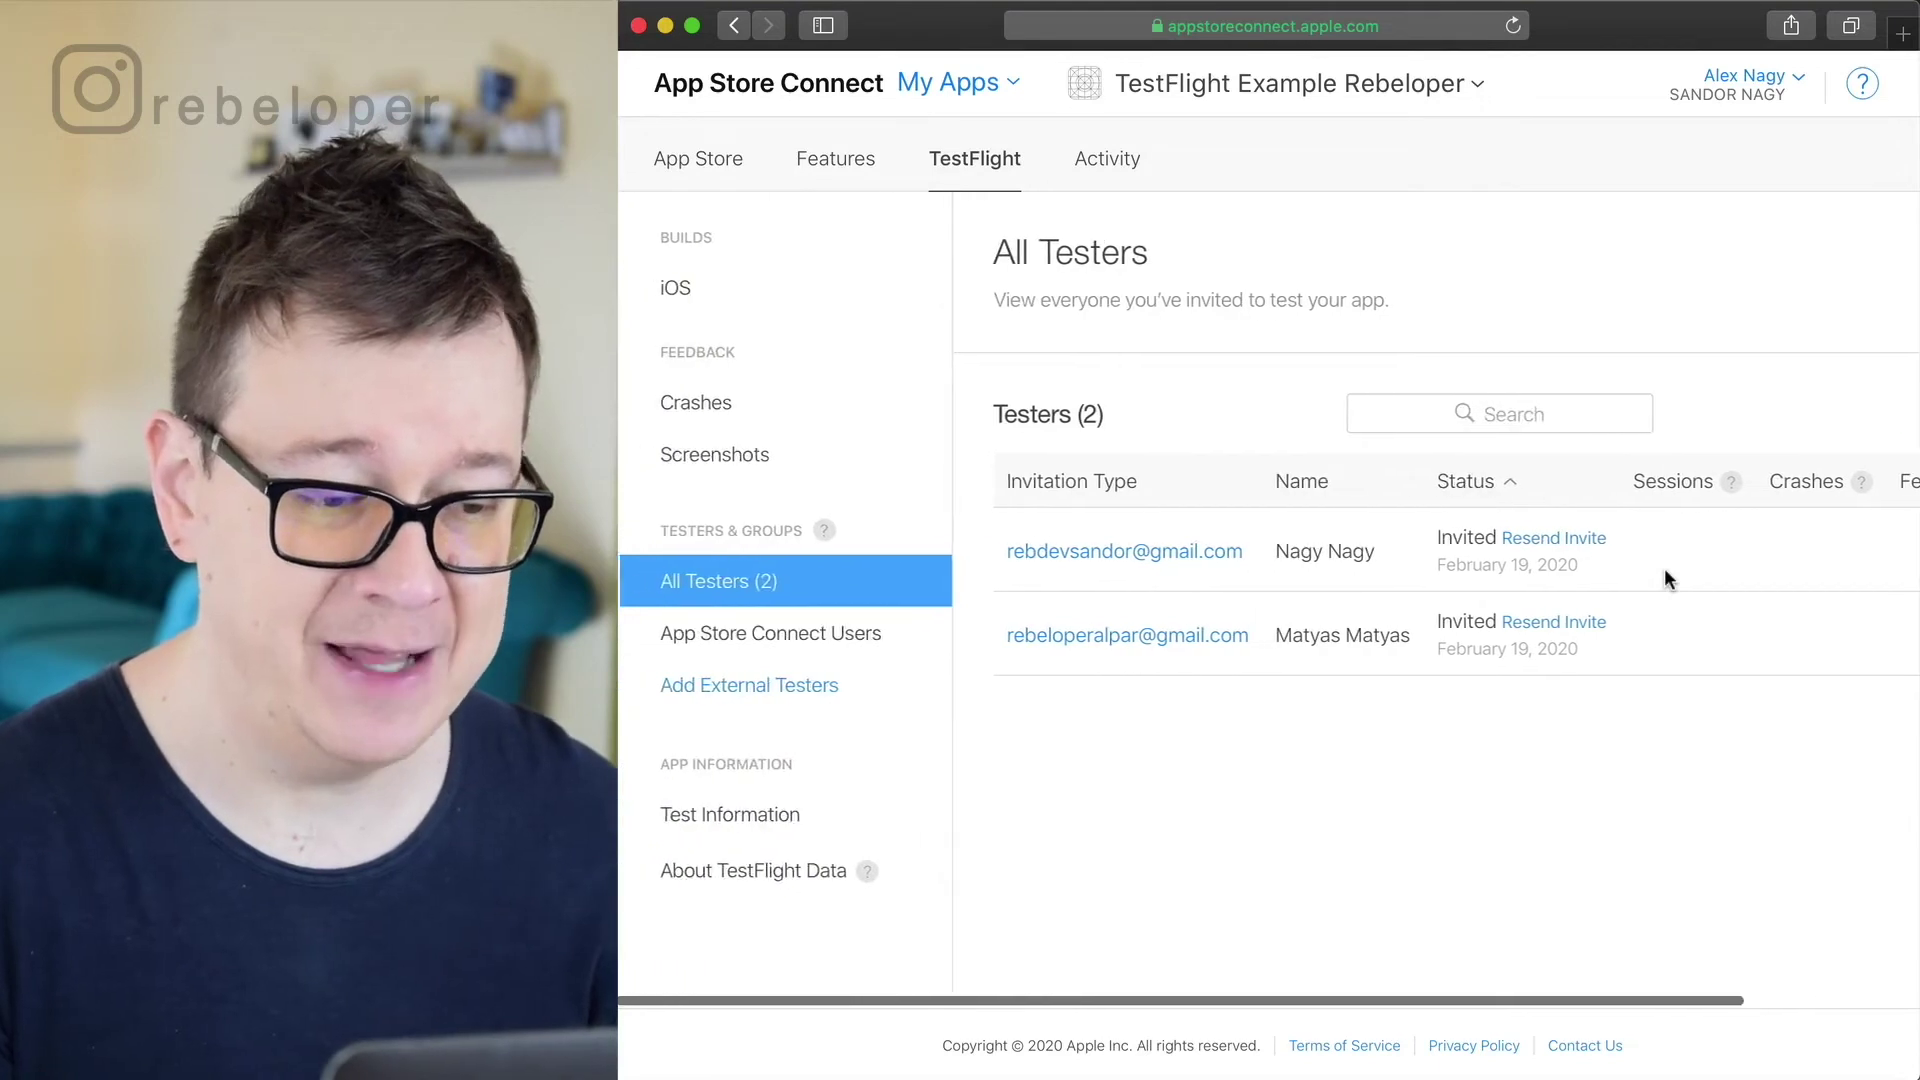
left_click(745, 640)
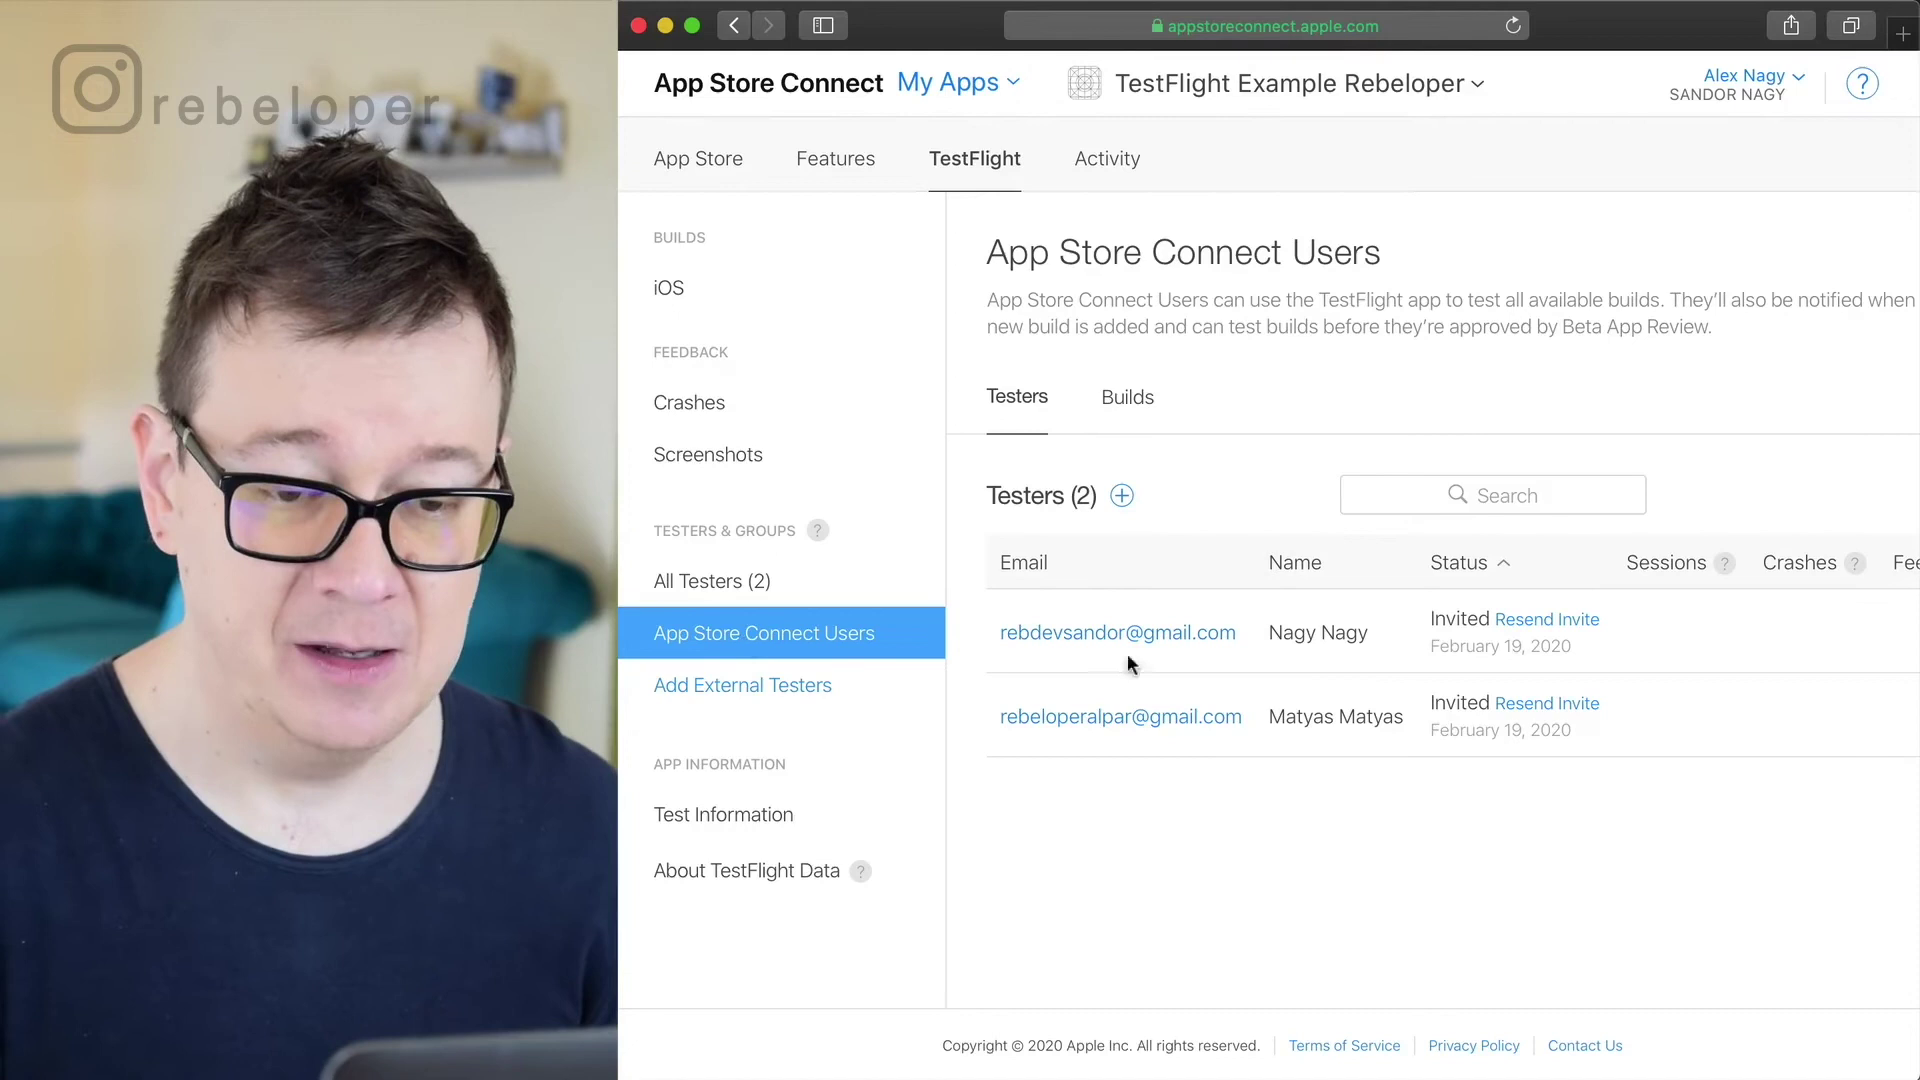
scroll(1590, 657, "right", 3)
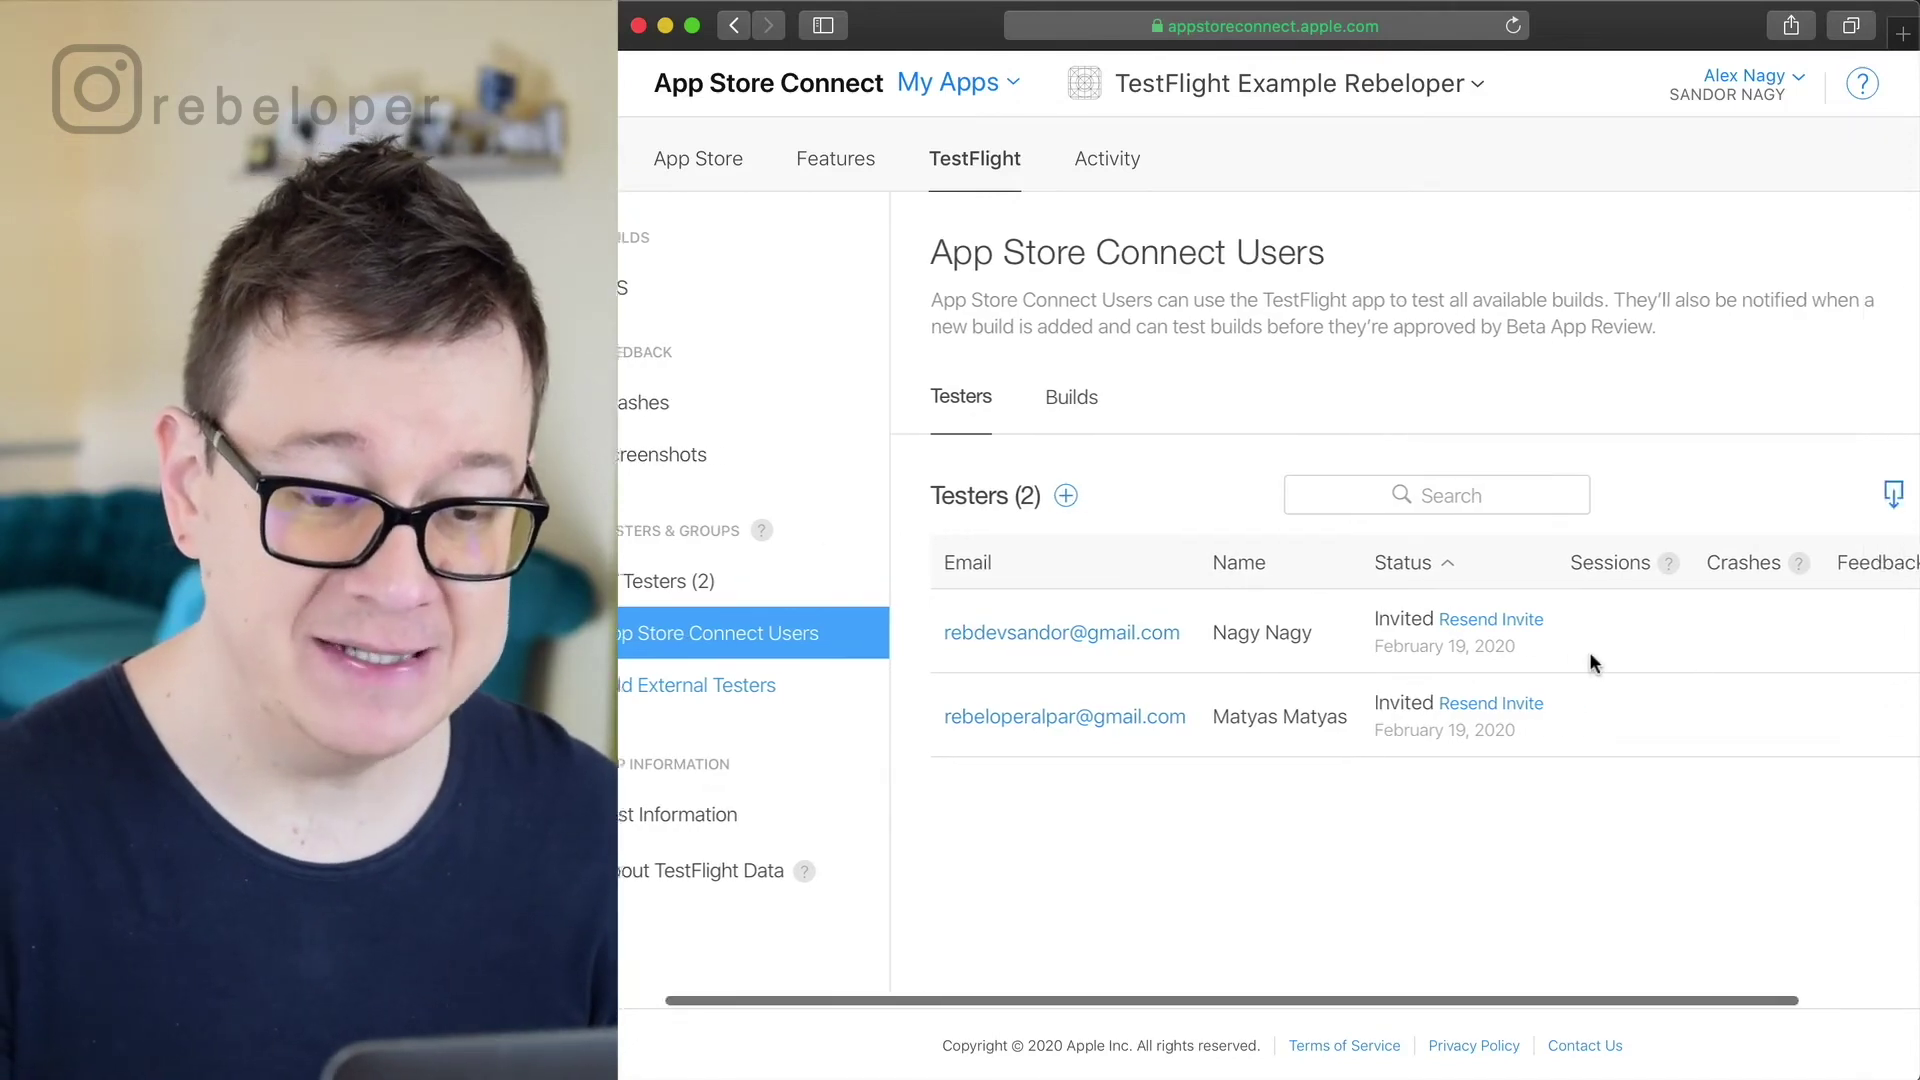
scroll(1592, 663, "left", 3)
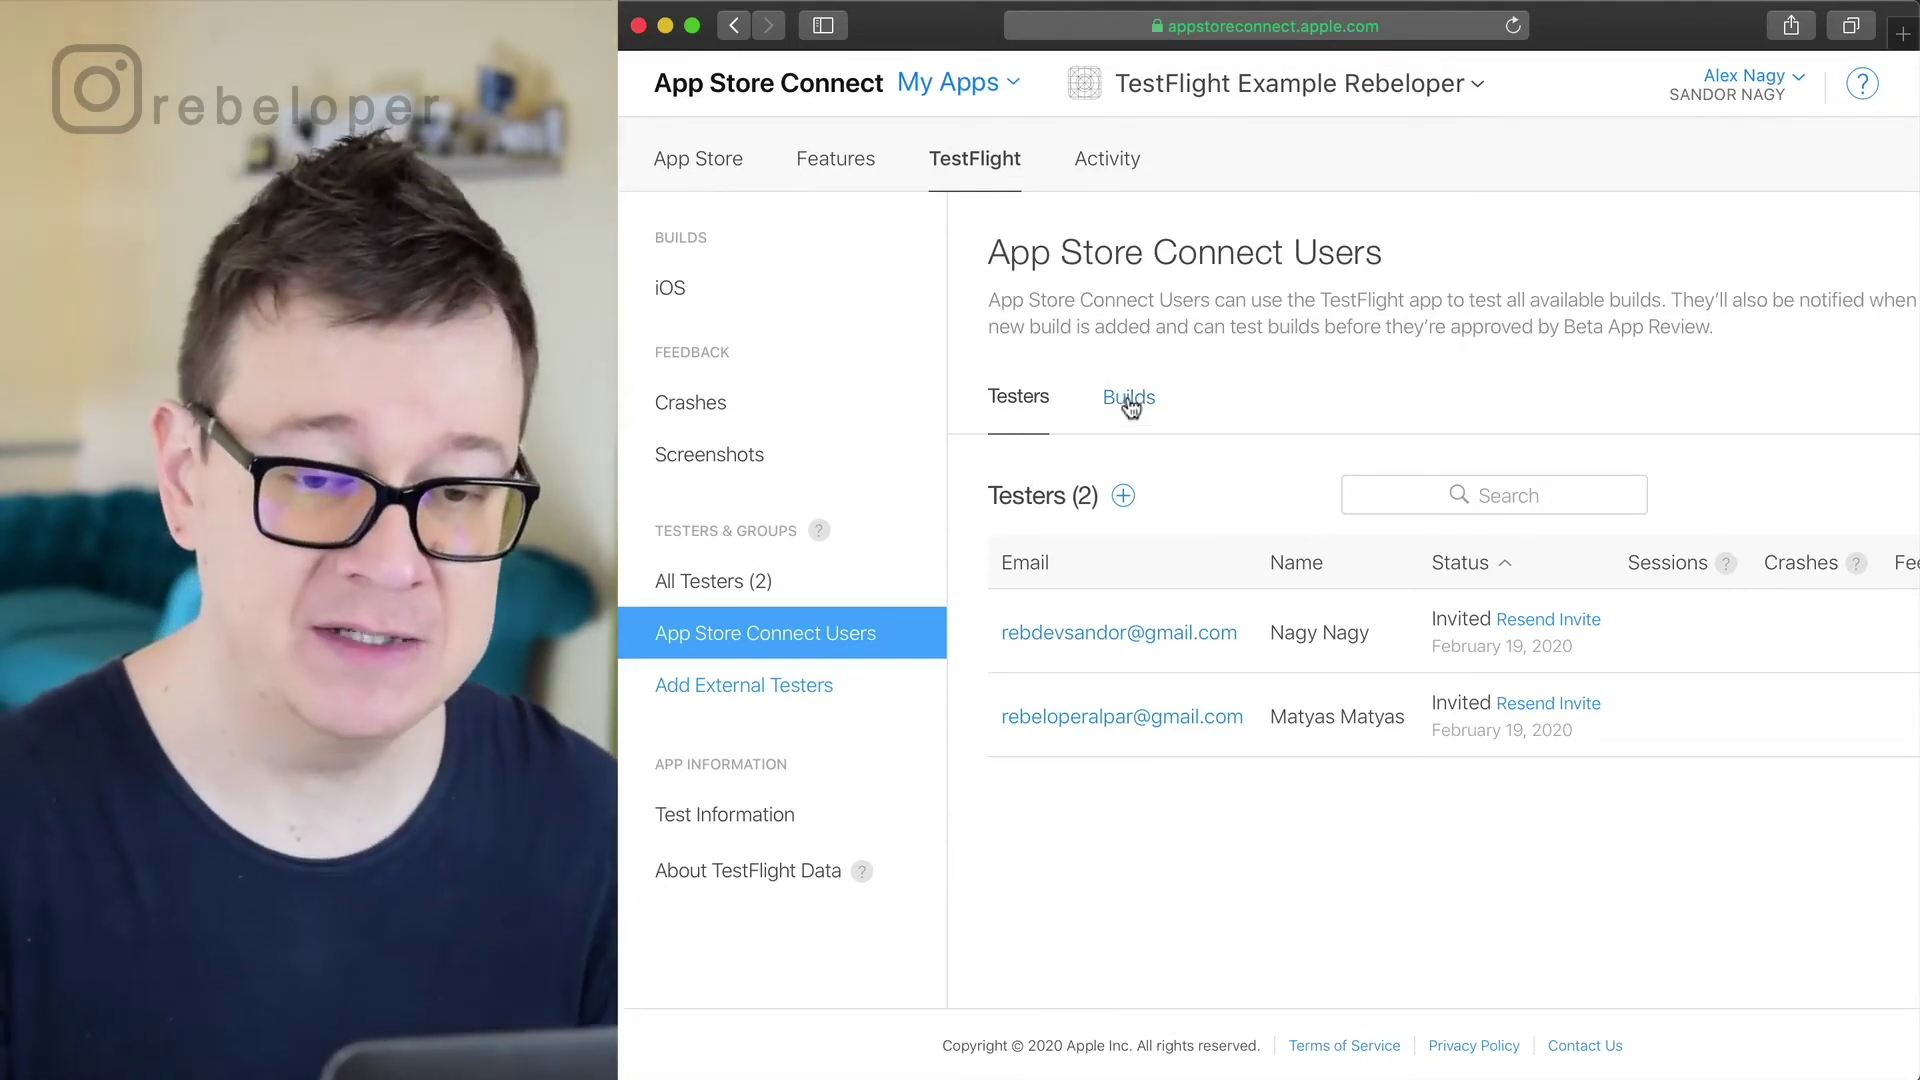
left_click(1129, 400)
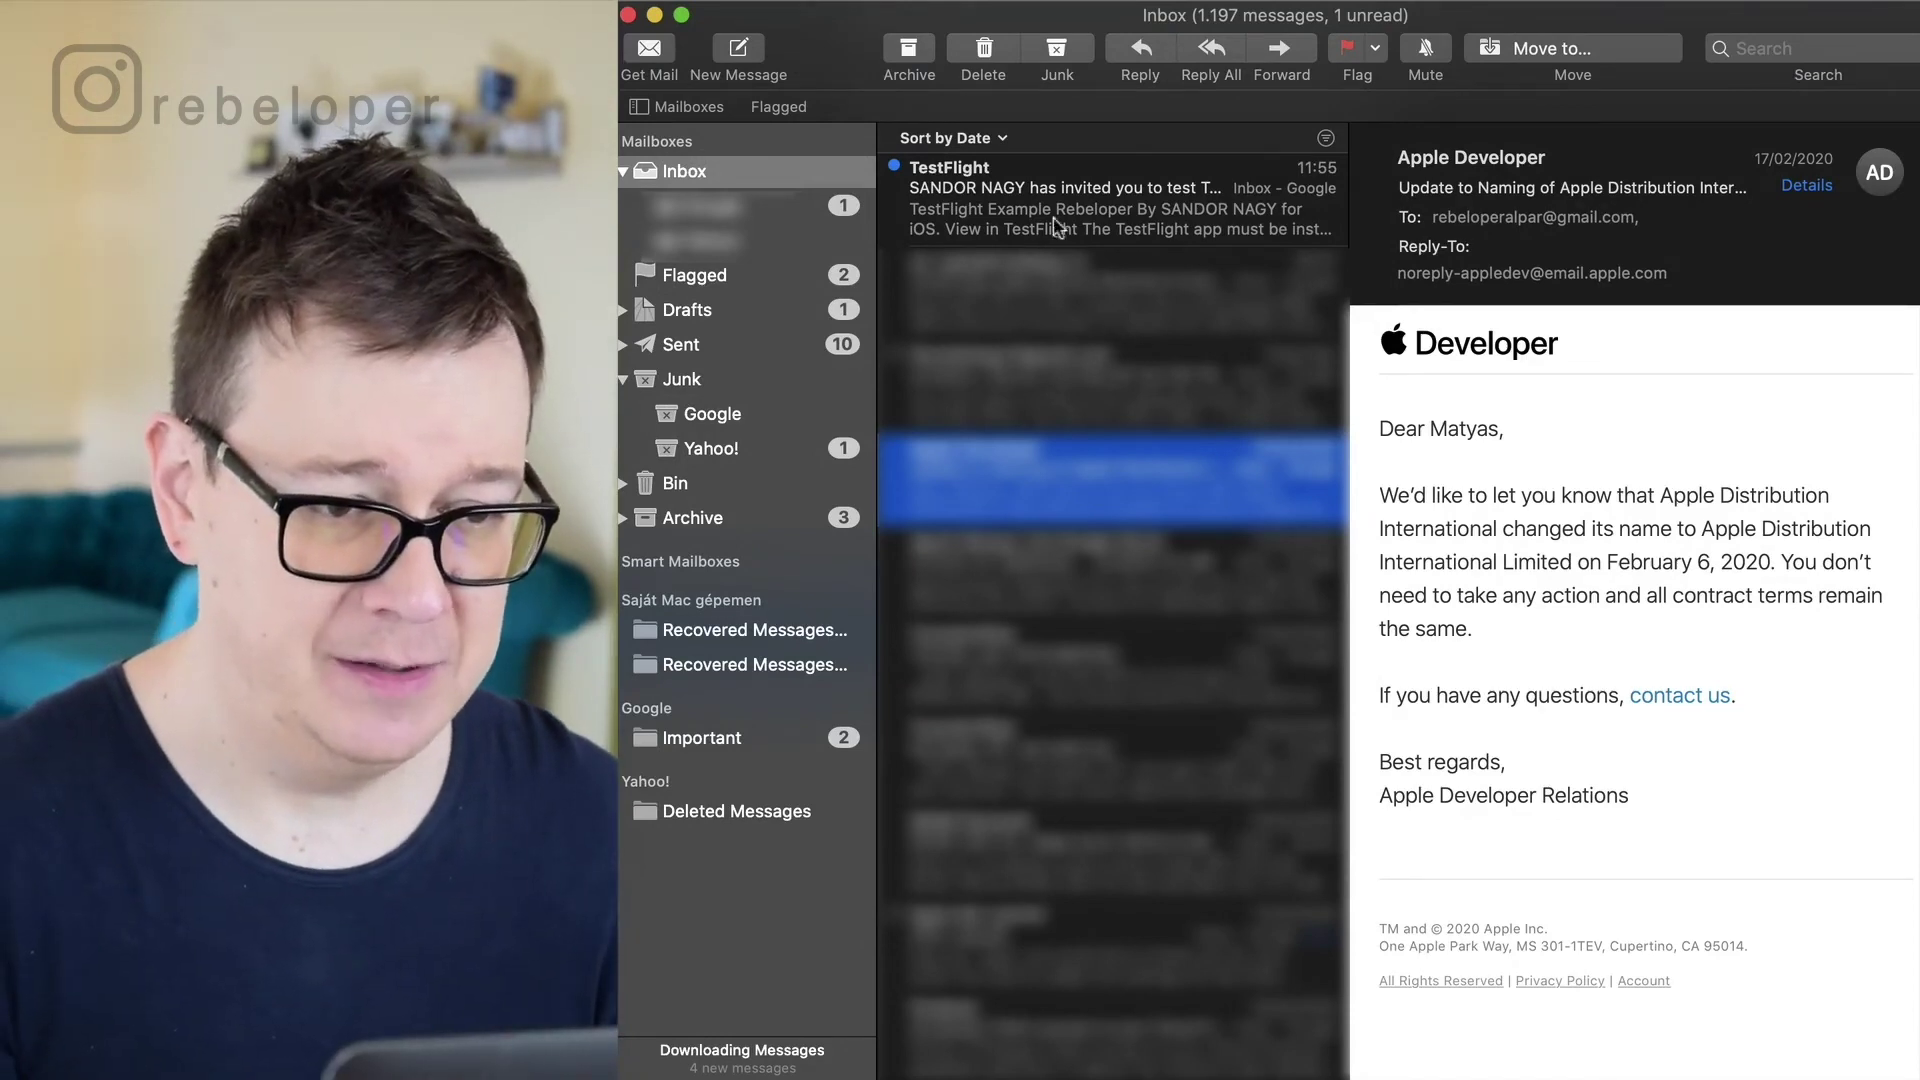
Open the TestFlight invitation e-mail at the top of the Mail inbox
left_click(1043, 205)
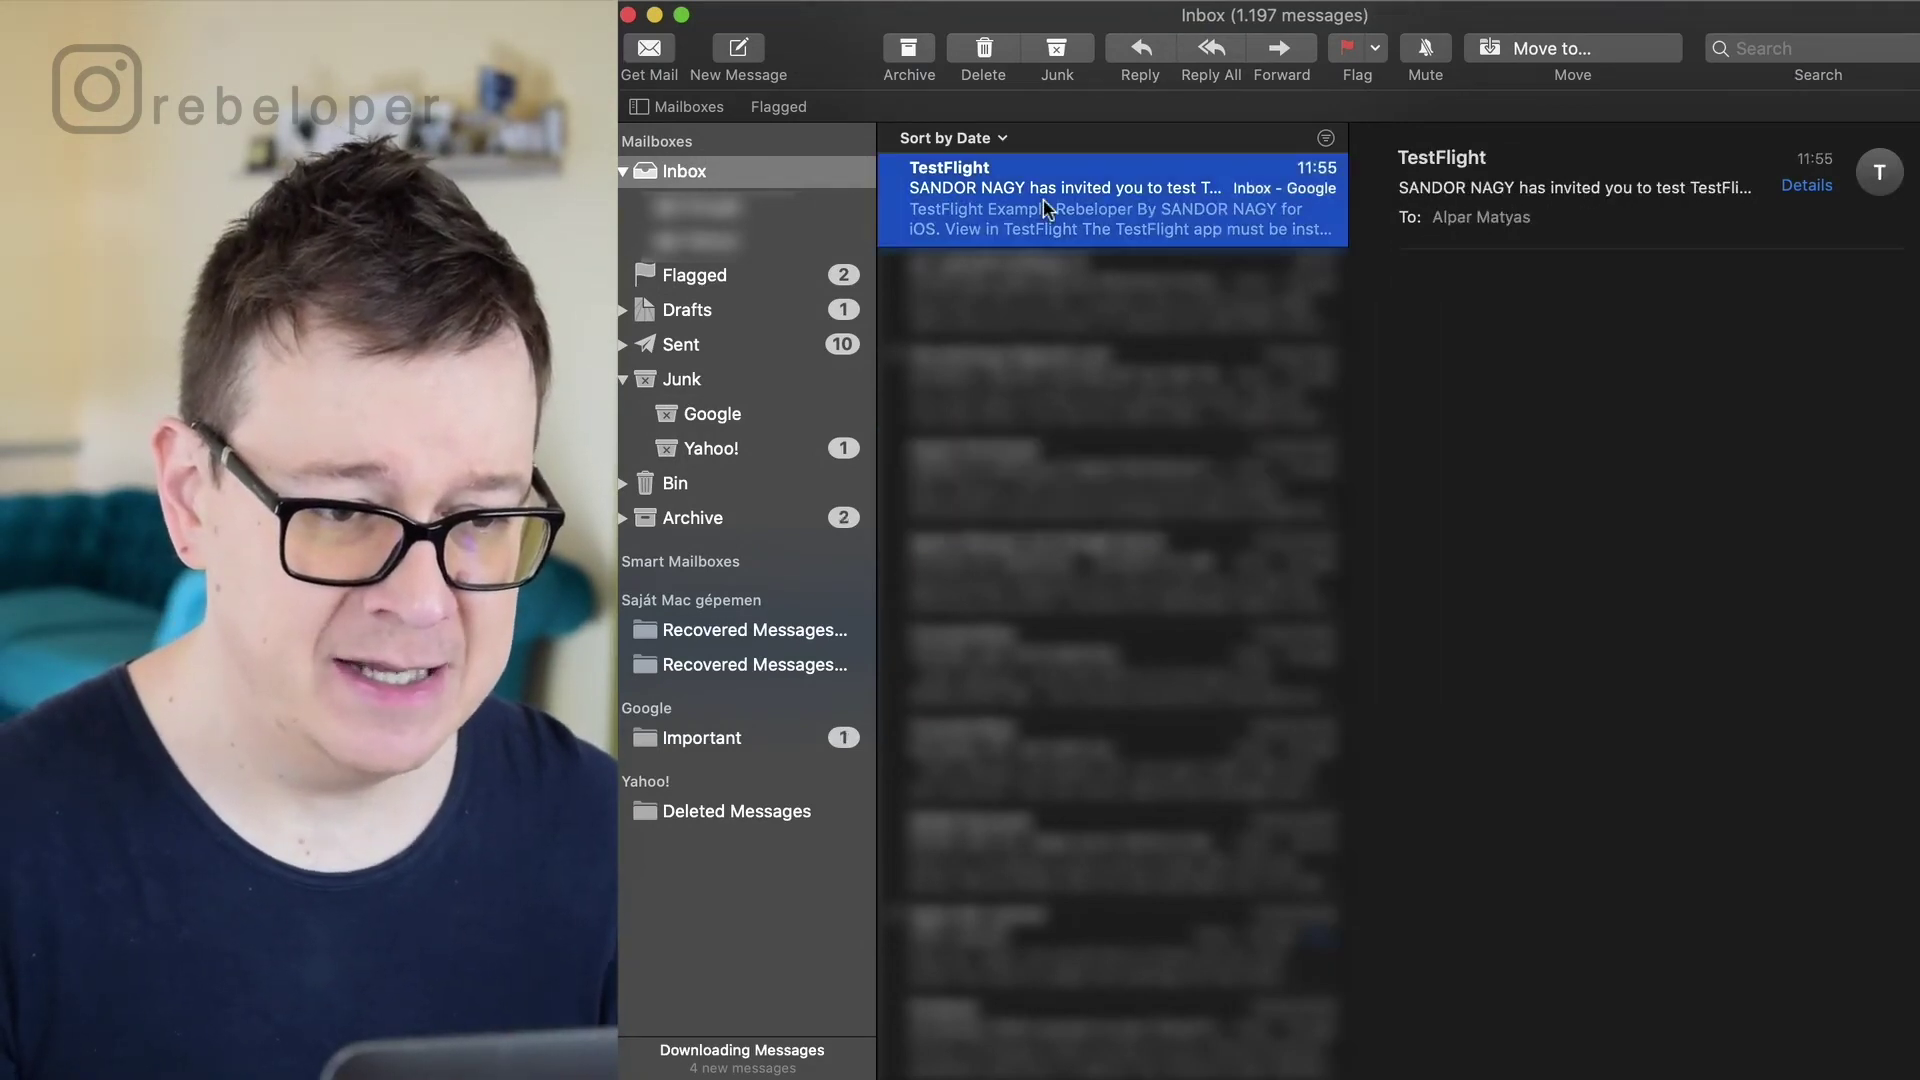